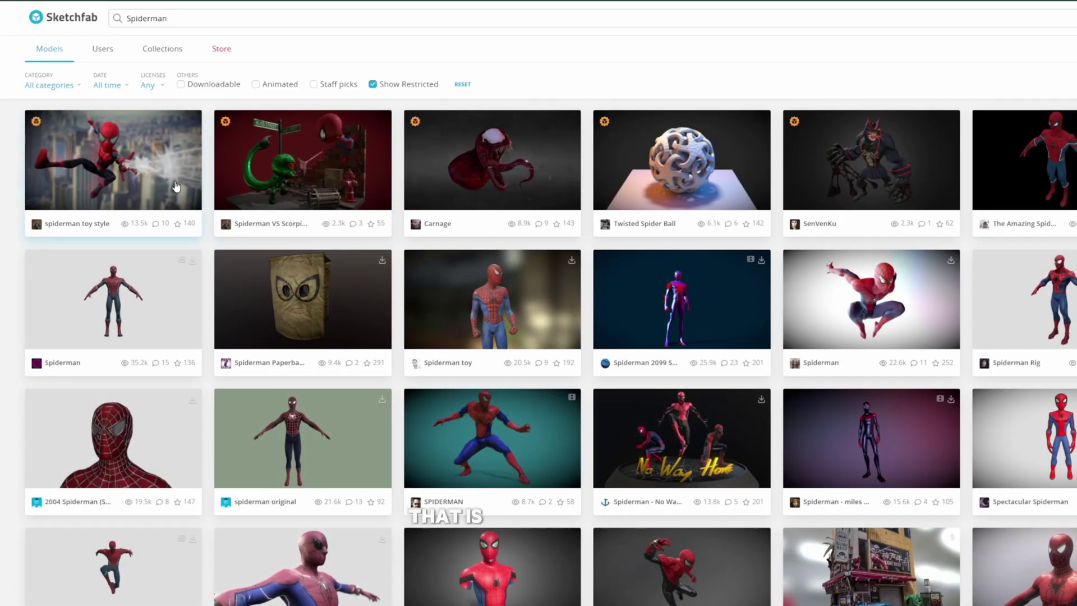
Scroll through the Sketchfab Spiderman search results to a red muscle-anatomy model.
scroll(471, 373, "down", 15)
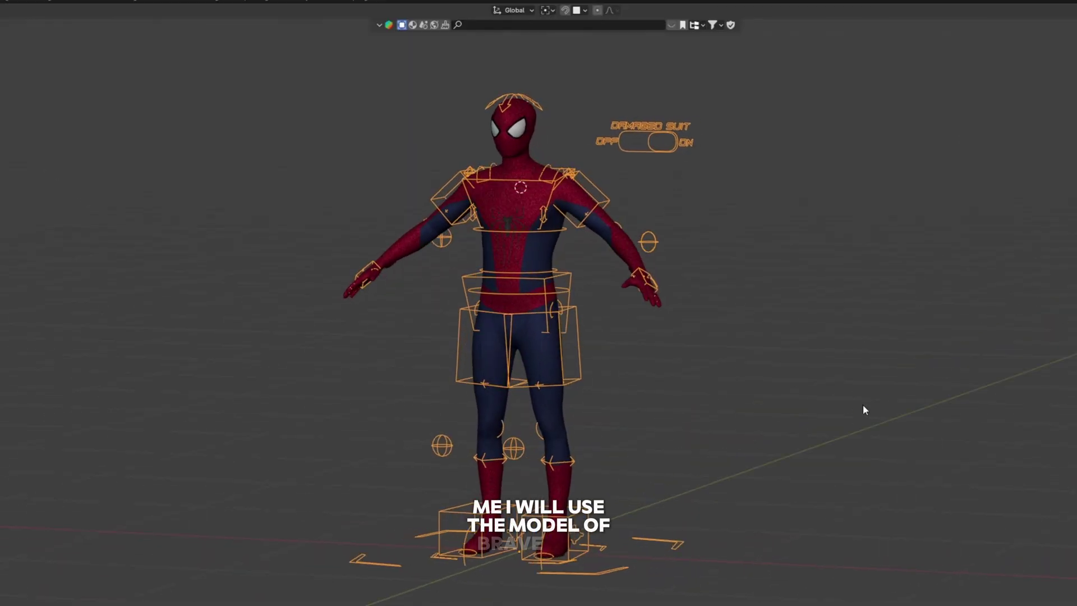
Orbit around the rigged Amazing Spider-Man 2 model to see it from the side.
middle_click_drag(862, 407, 610, 422)
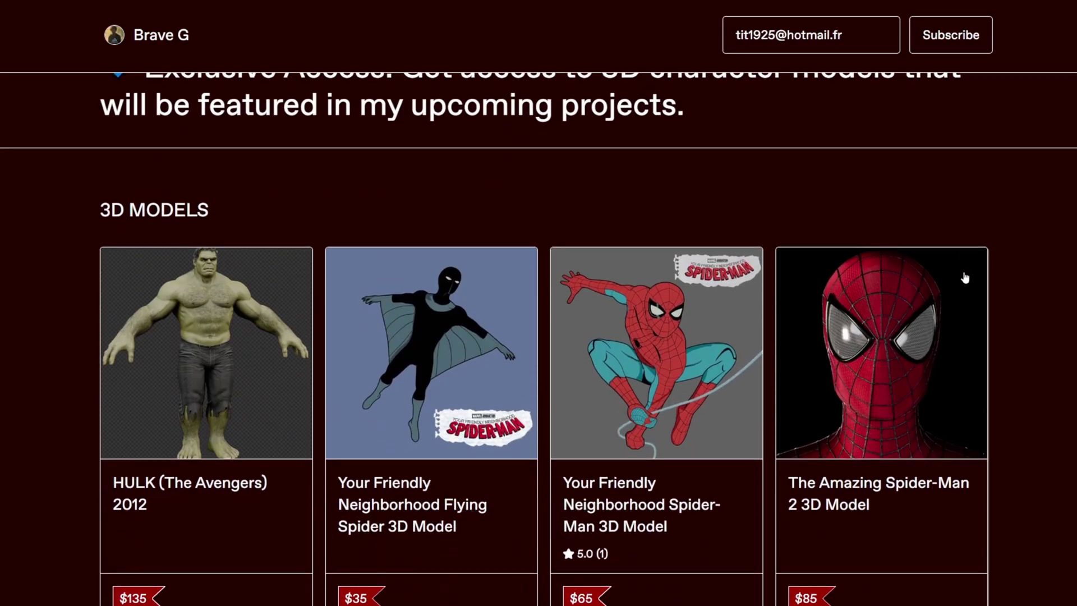
Scroll down the Brave G 3D models grid to the Spider-Man 2002 and No Way Home listings.
scroll(971, 277, "down", 8)
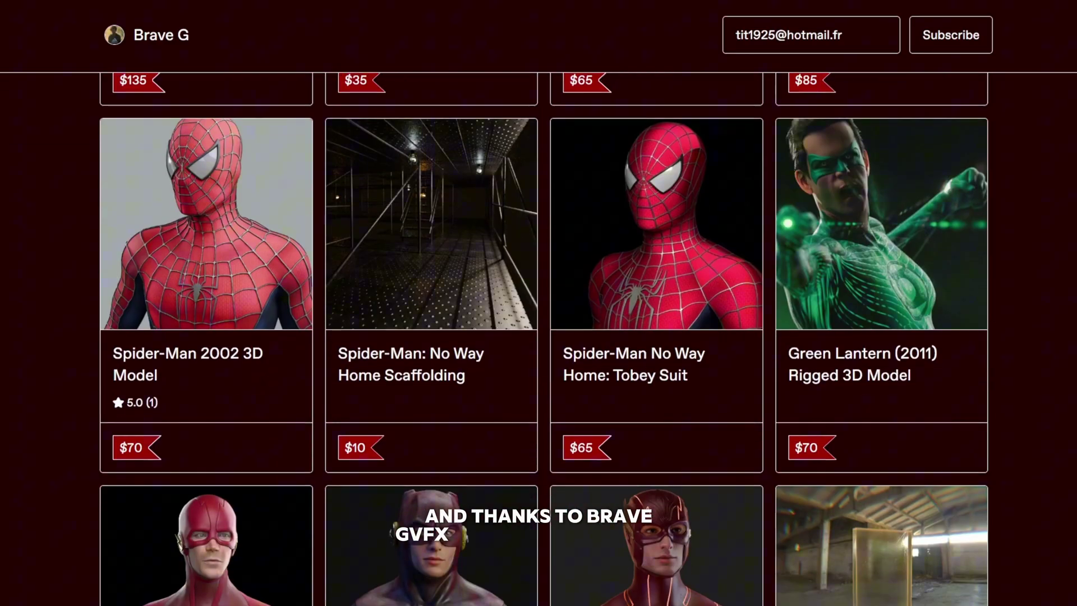
scroll(971, 278, "down", 2)
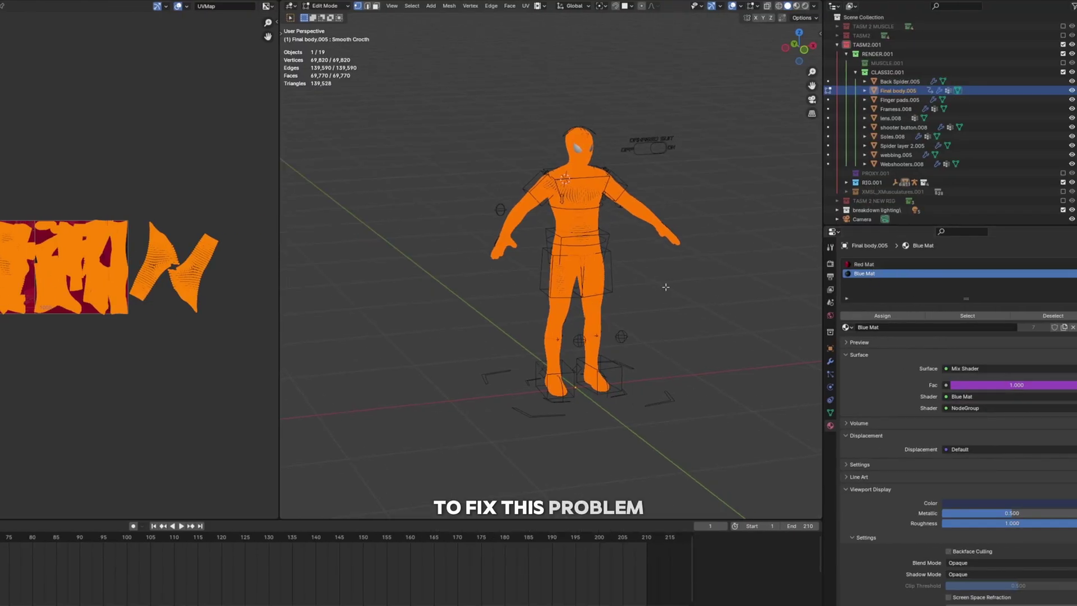
Duplicate the suit body and place the copy to the left of the original.
key("Tab")
key("shift+d")
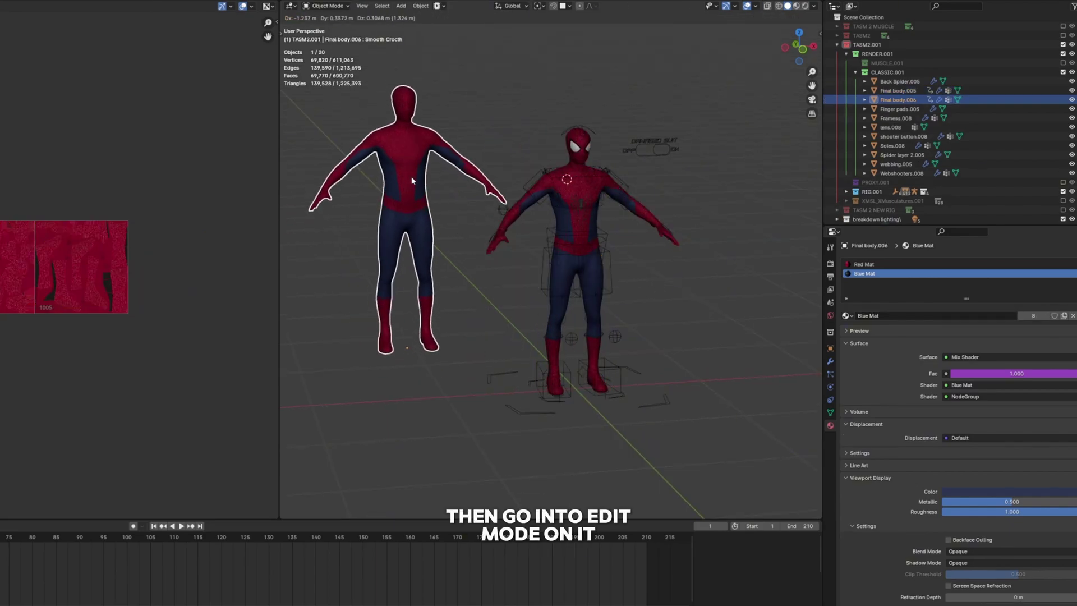
left_click(466, 238)
middle_click_drag(414, 173, 493, 183, "shift")
Move the copy's Blue Mat UV islands up one tile, above the red texture tiles.
key("Tab")
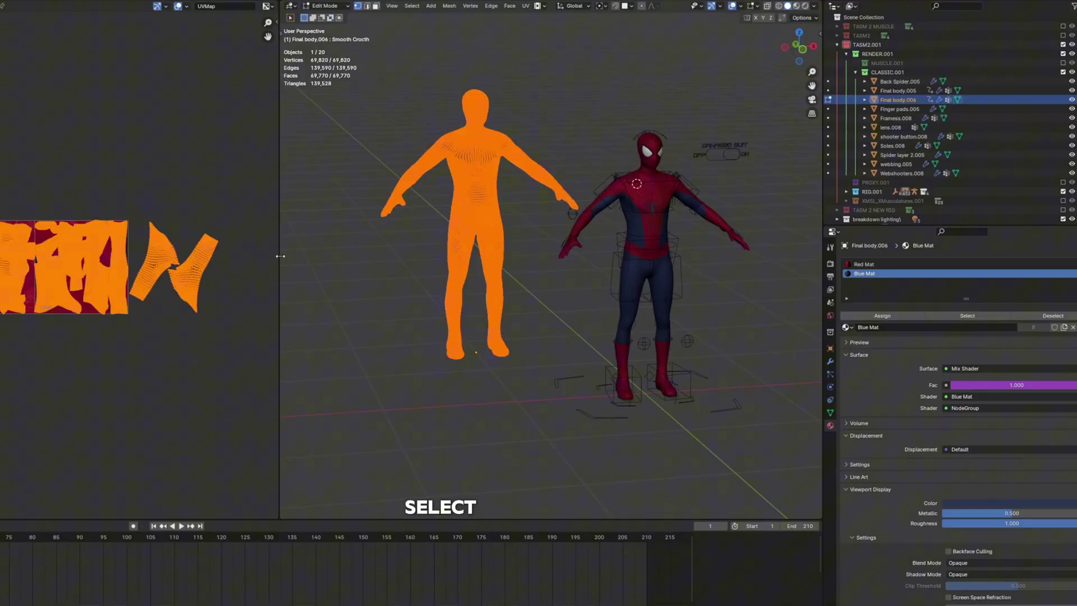
key("alt+a")
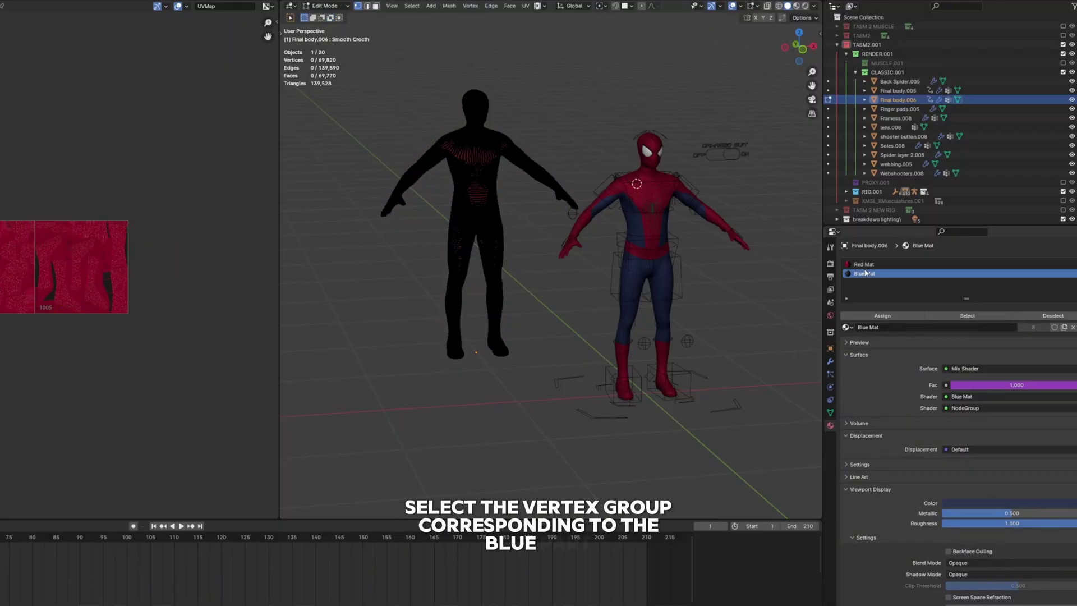
left_click(969, 316)
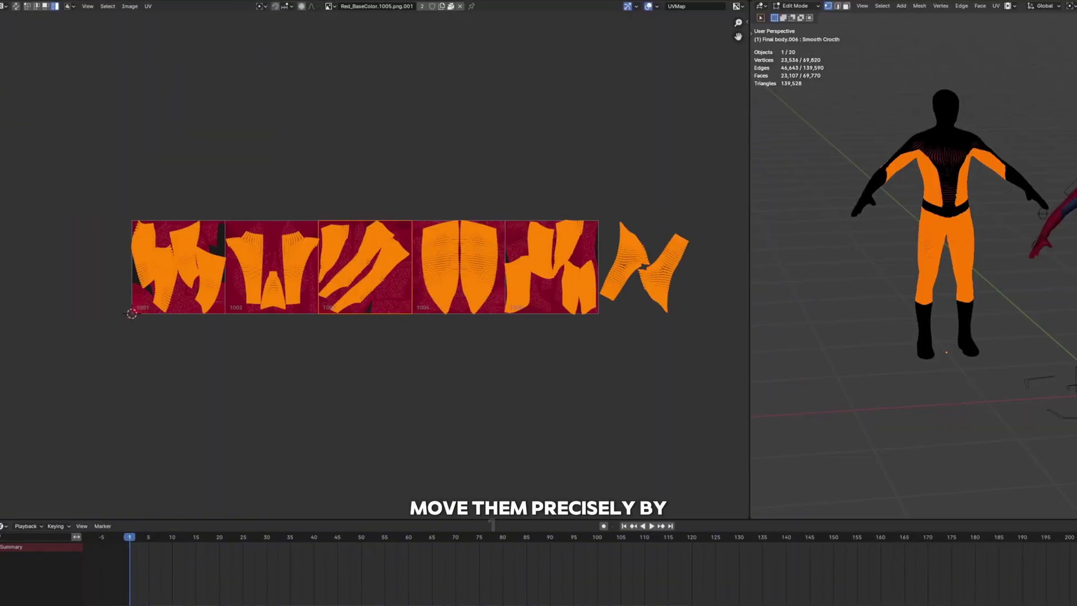
type("g")
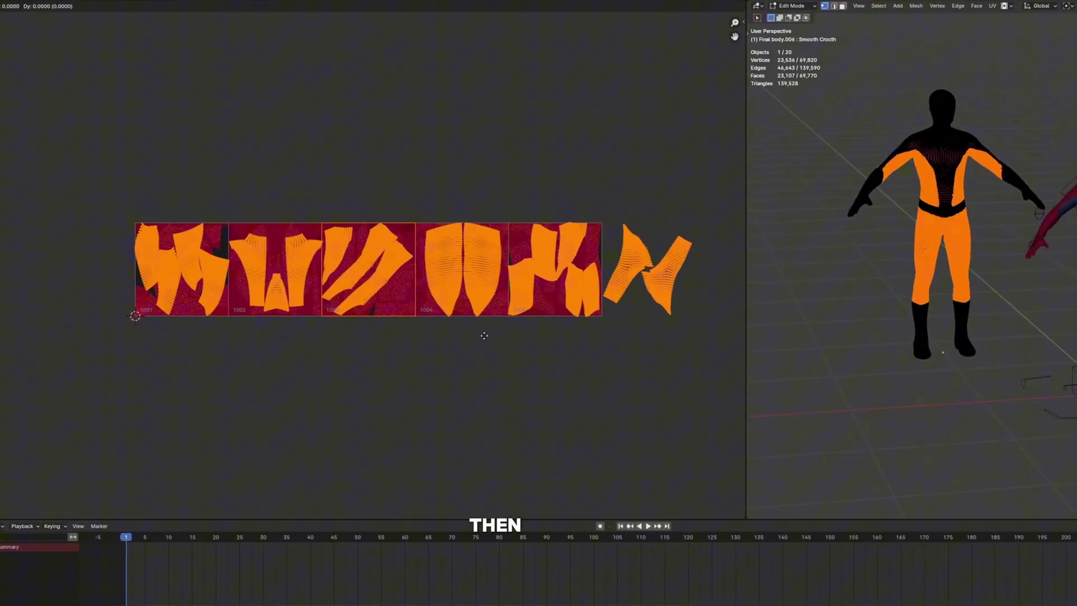
type("1")
key("Return")
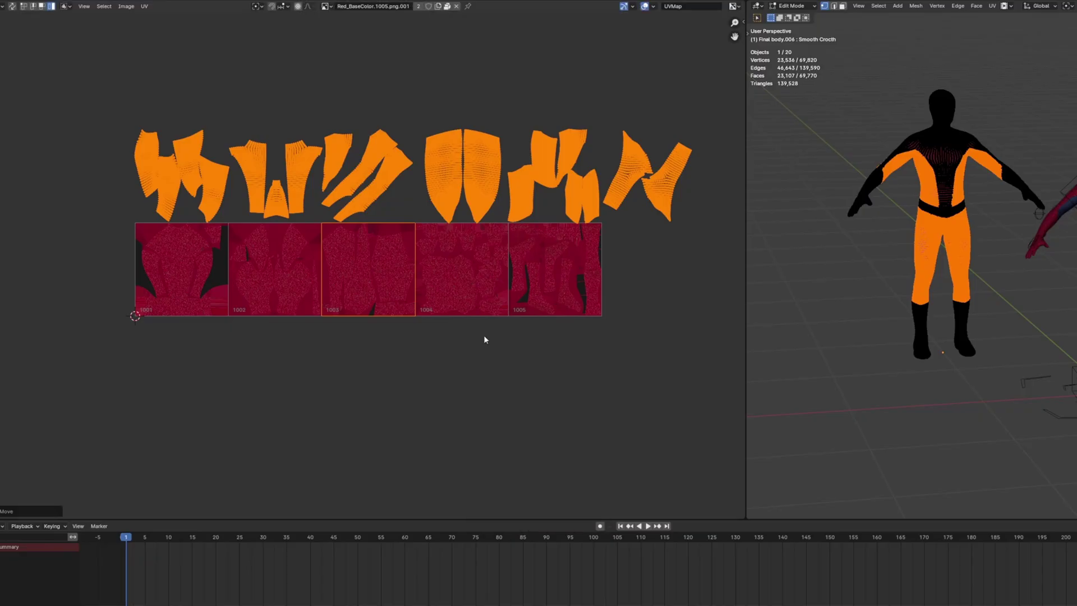
middle_click_drag(926, 242, 954, 243)
key("a")
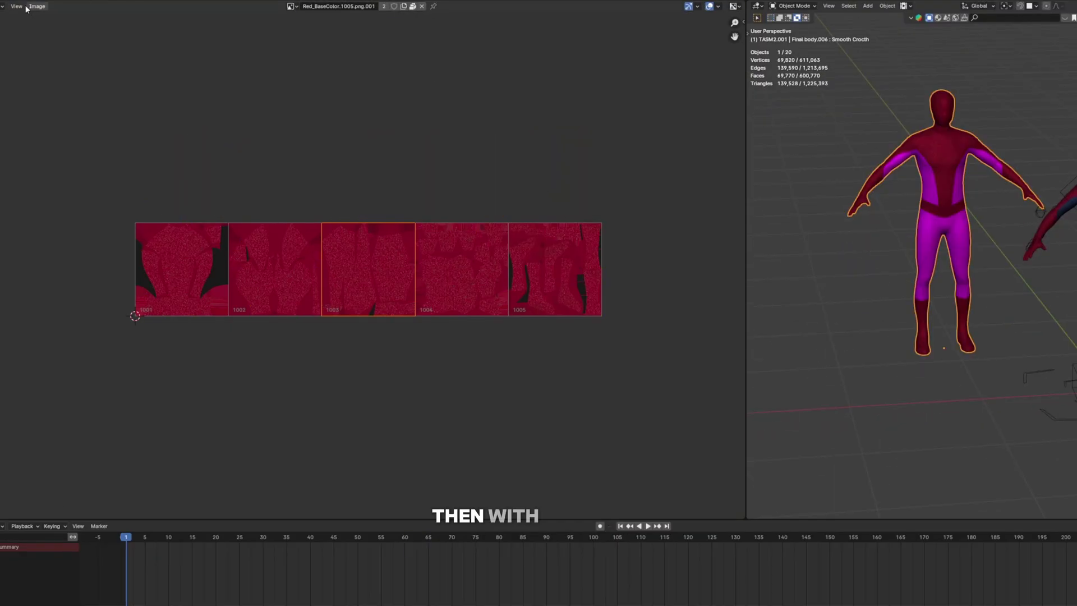
Export the selected copy as Garment base.obj with Limit to Selected Only enabled.
left_click(19, 2)
mouse_move(50, 134)
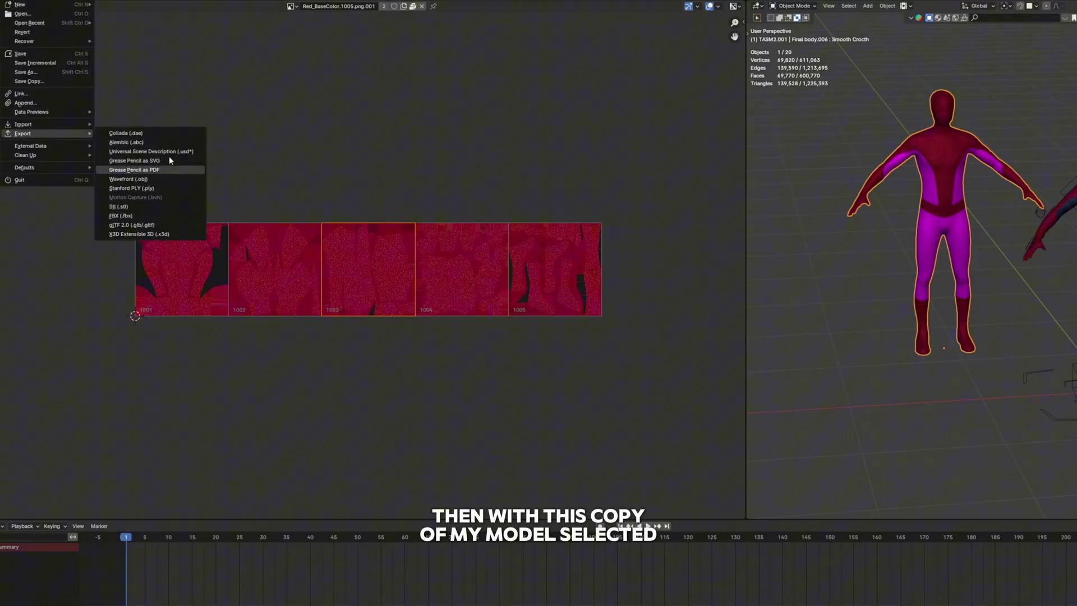
left_click(174, 178)
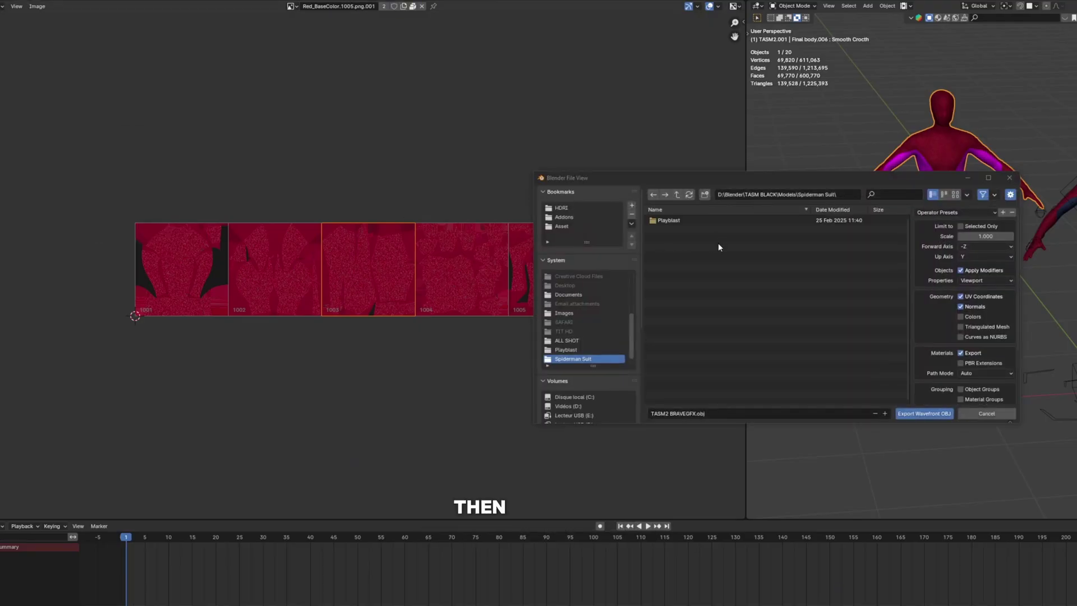
left_click(732, 413)
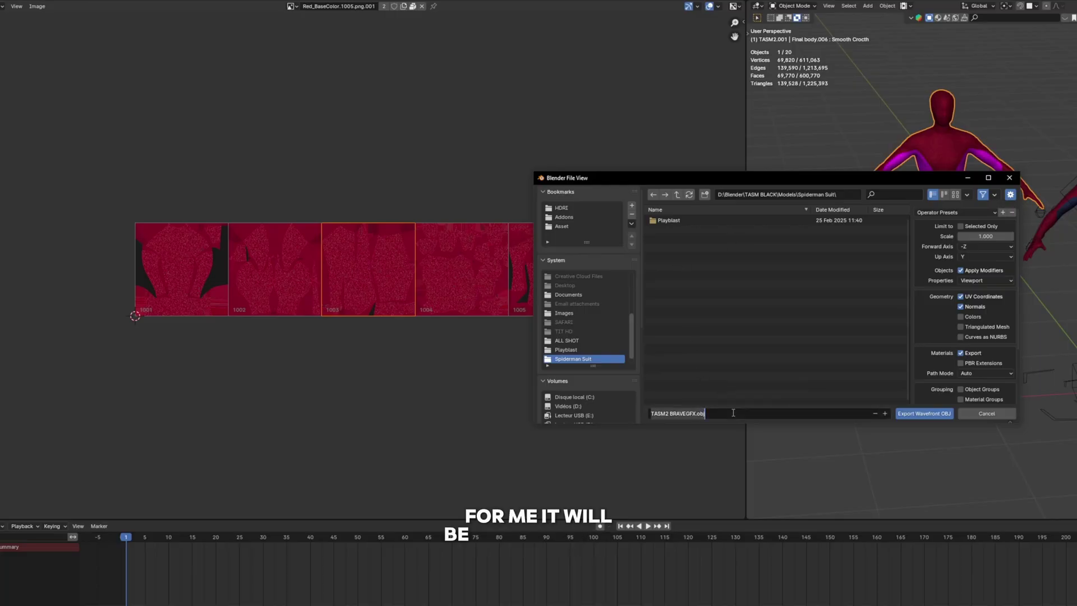
type("Garment base")
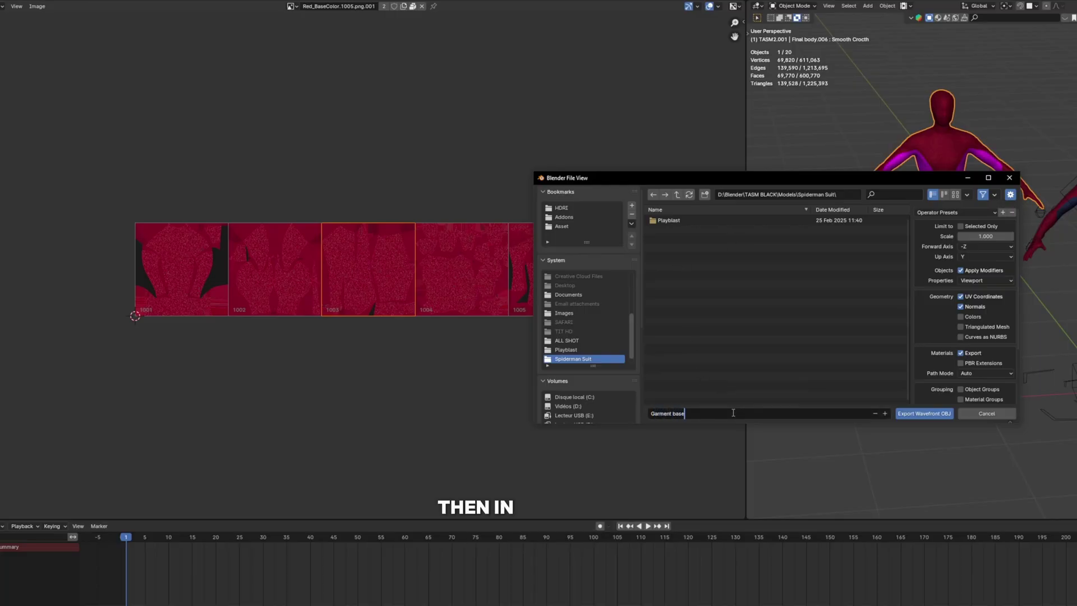
left_click(960, 226)
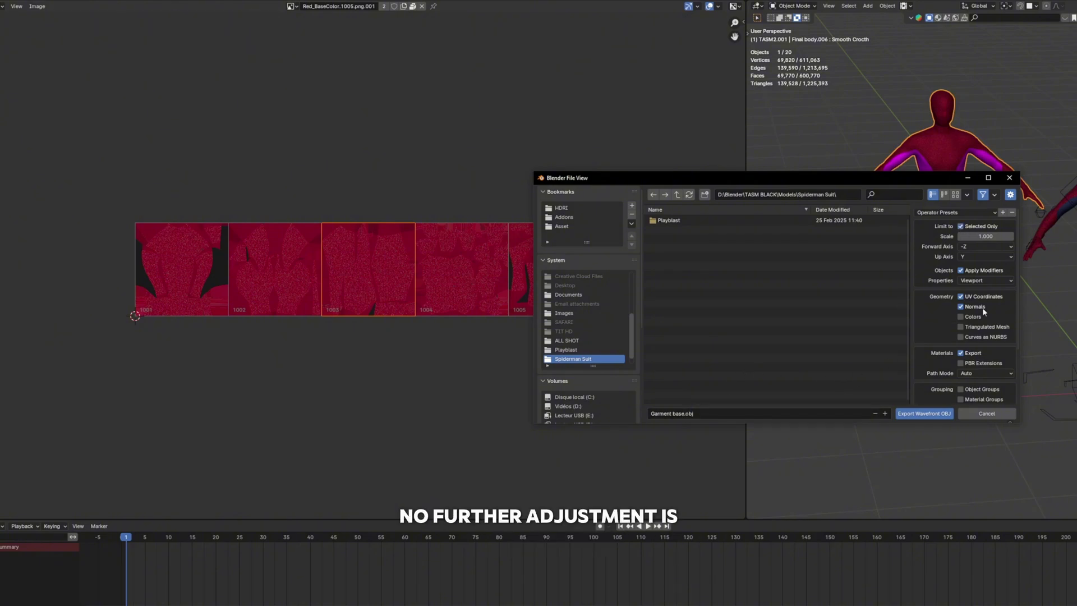
left_click(938, 413)
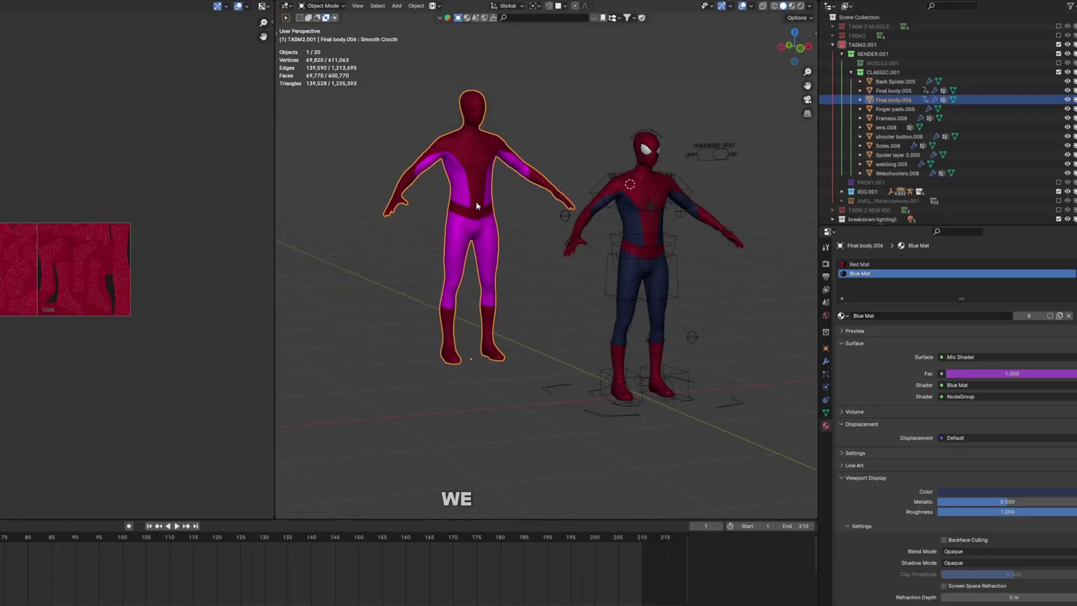
Delete the copy, export the original body as Mannequin.fbx, and confirm its scale reads 1.000.
key("x")
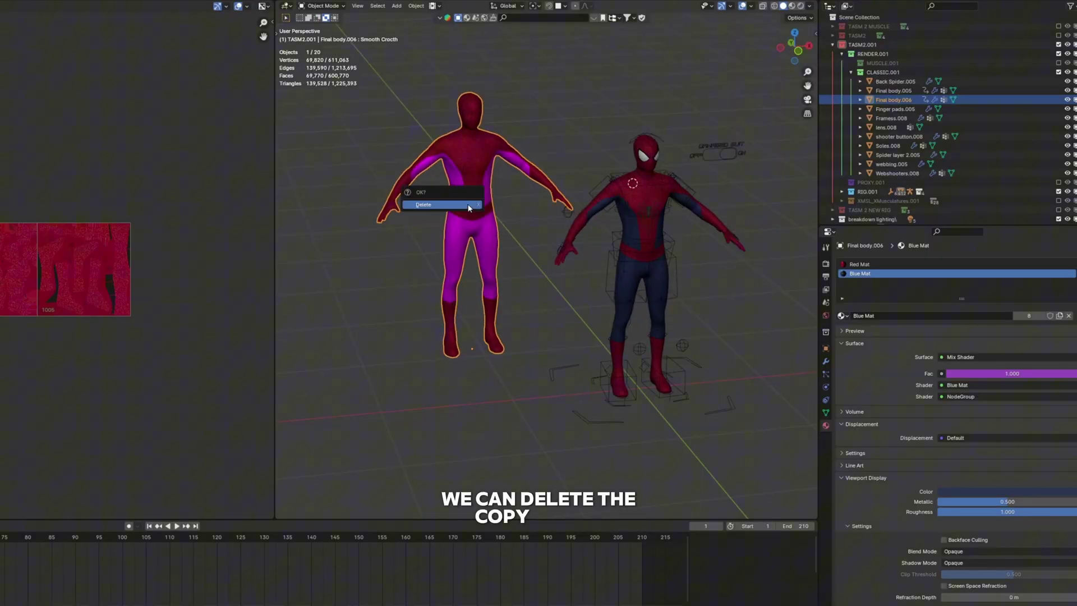
key("Return")
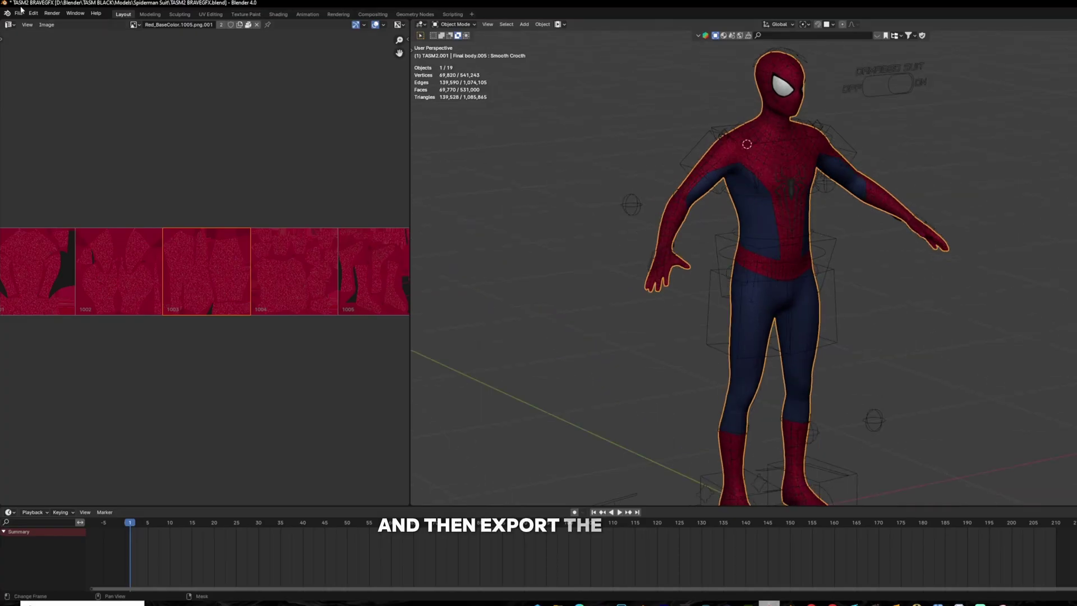
left_click(19, 13)
mouse_move(65, 148)
left_click(166, 223)
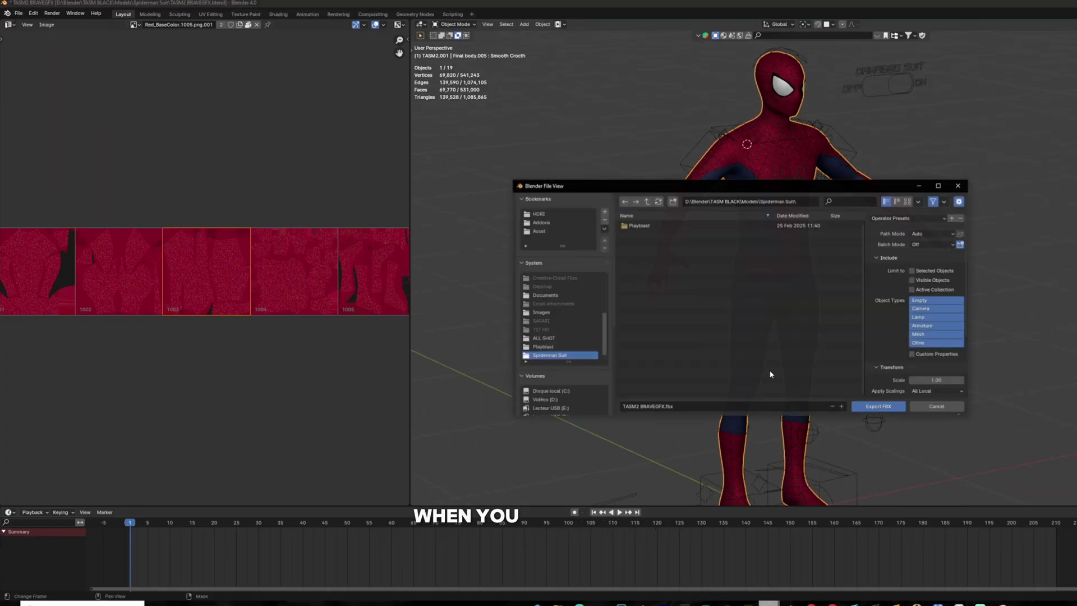
left_click(891, 407)
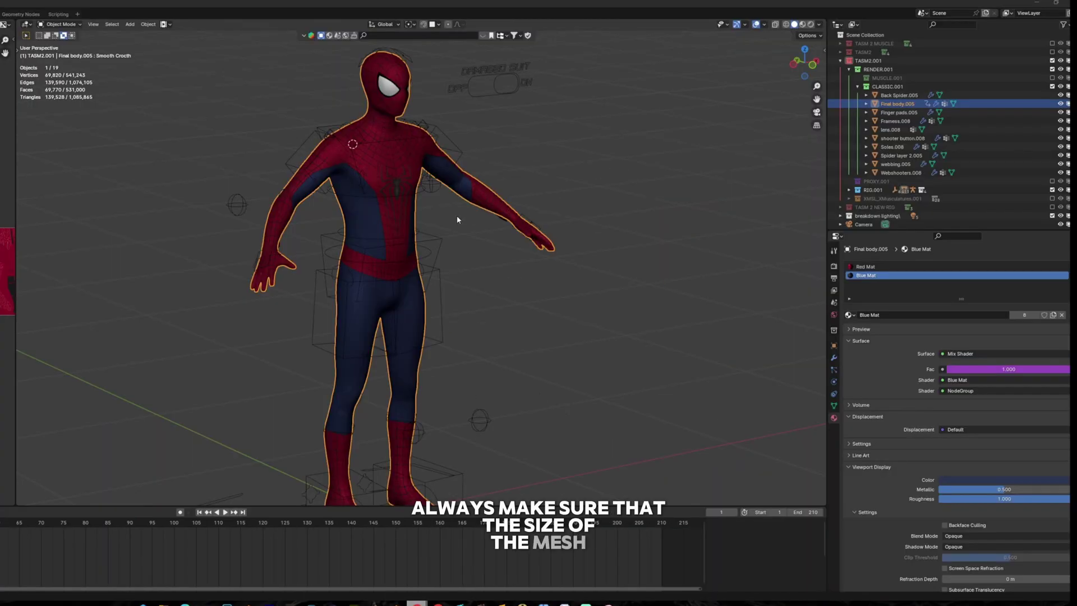
left_click(835, 347)
left_click_drag(826, 329, 617, 330)
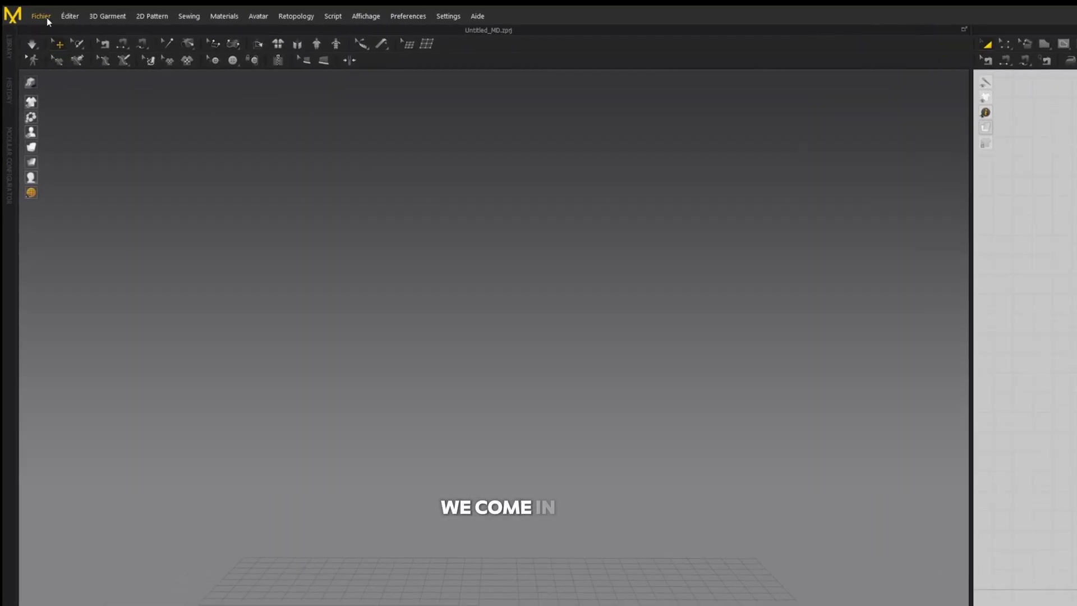
Import Garment base as an OBJ garment with Trace 2D Patterns from UV Map enabled.
left_click(34, 14)
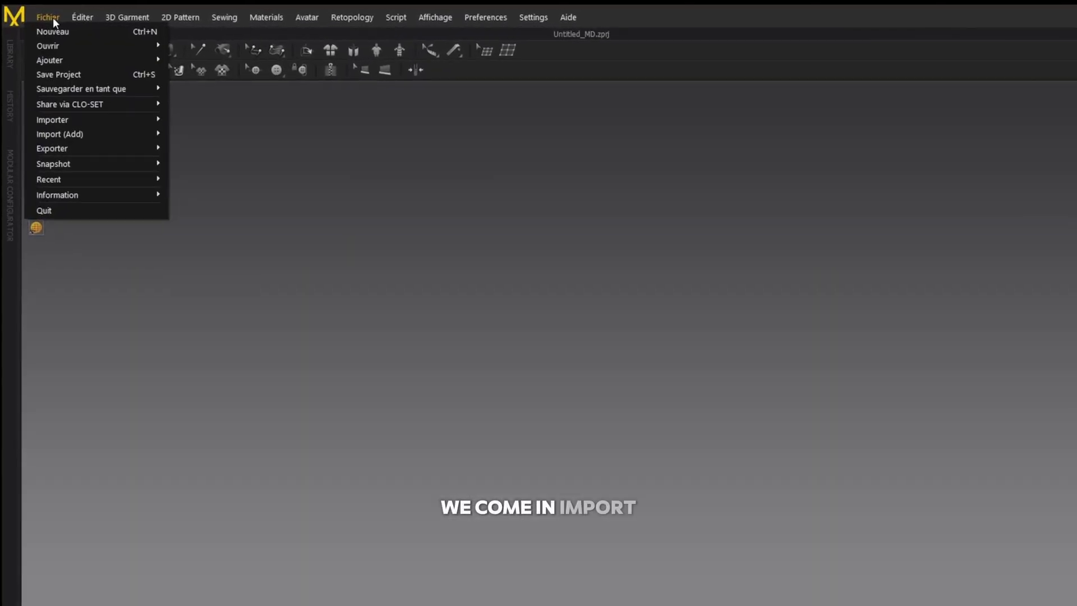
mouse_move(89, 149)
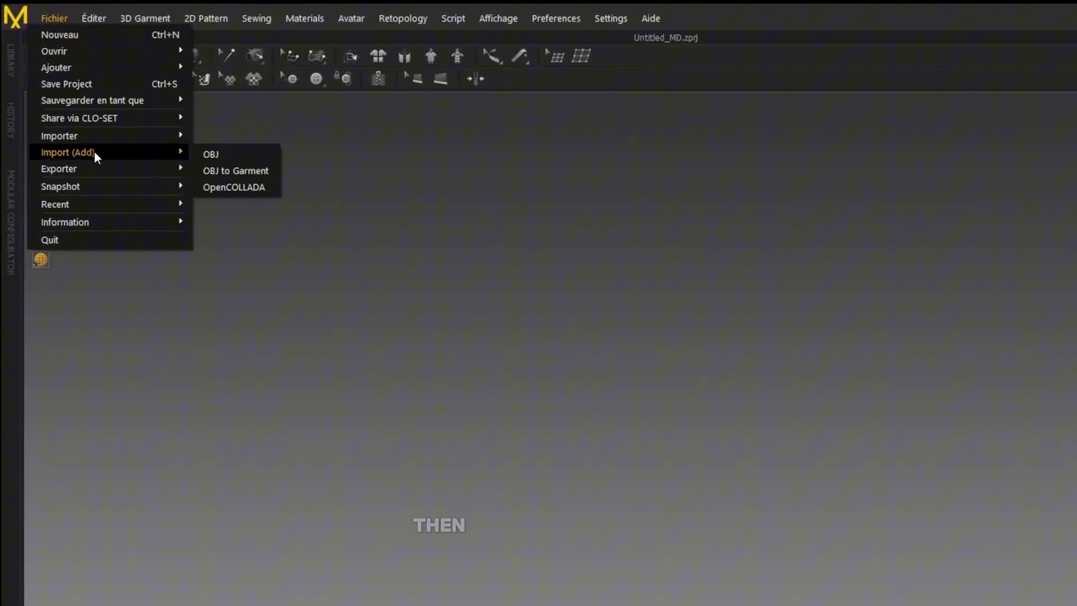
left_click(238, 167)
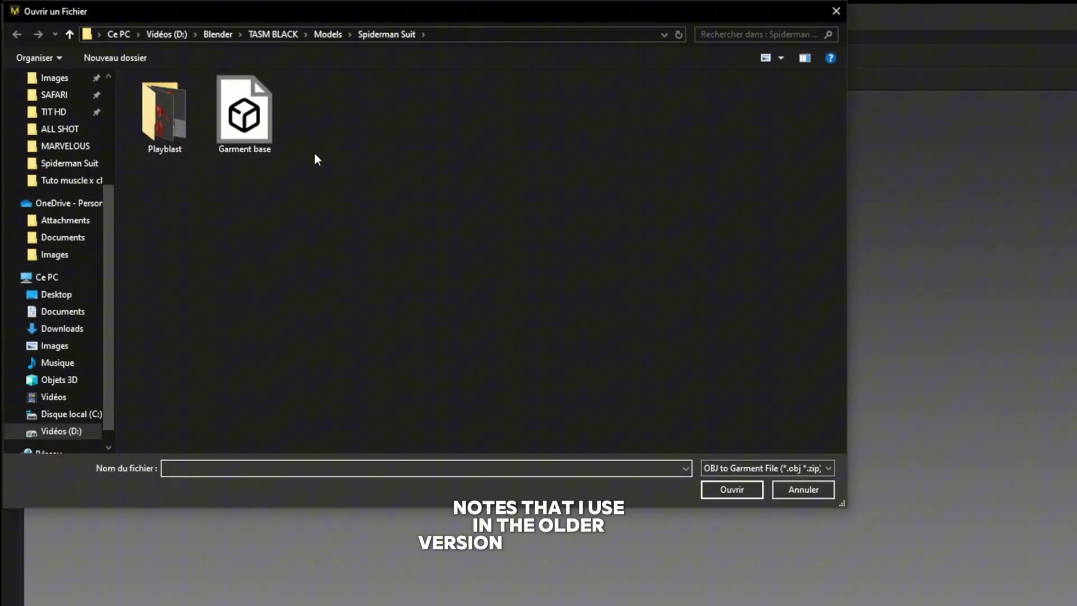
left_click(254, 133)
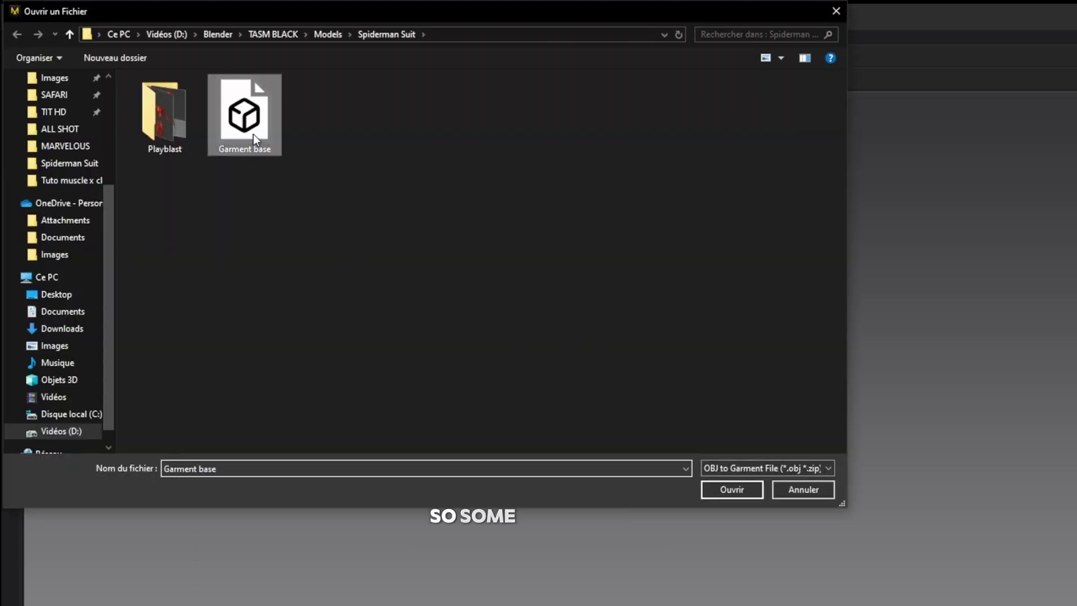
left_click(735, 493)
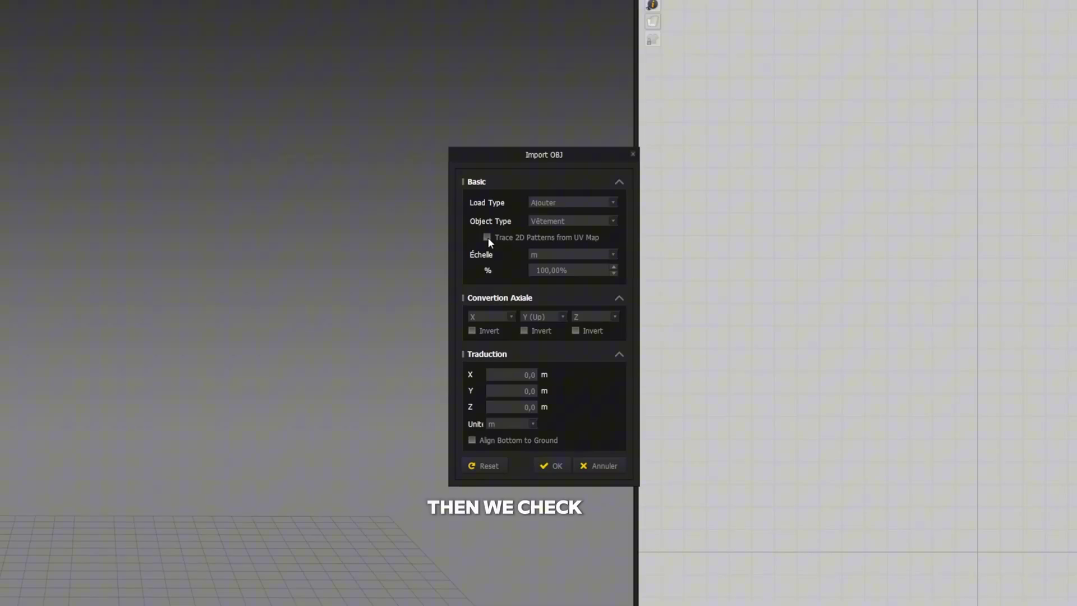
left_click(557, 467)
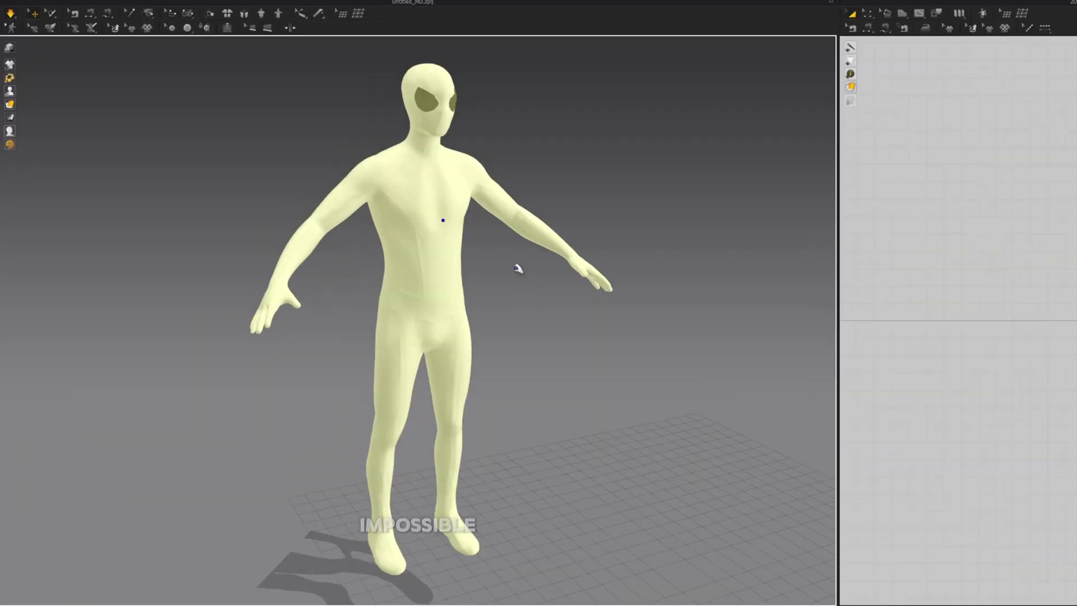
Simulate the imported suit, then flip the black torso side panel's normals to face outward.
key("space")
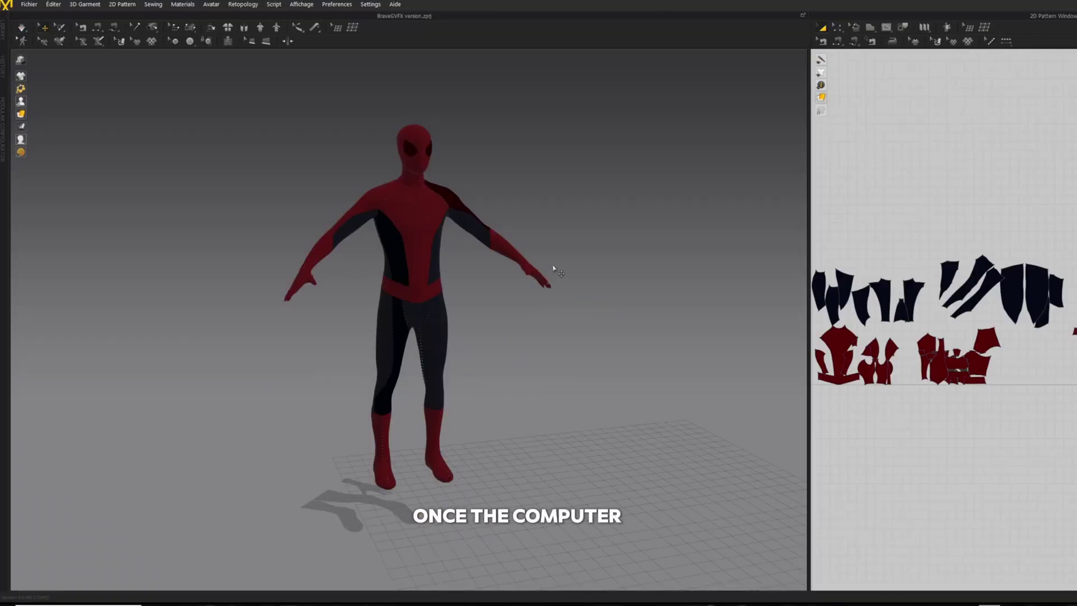
right_click_drag(664, 308, 704, 308)
scroll(423, 247, "up", 5)
left_click(457, 249)
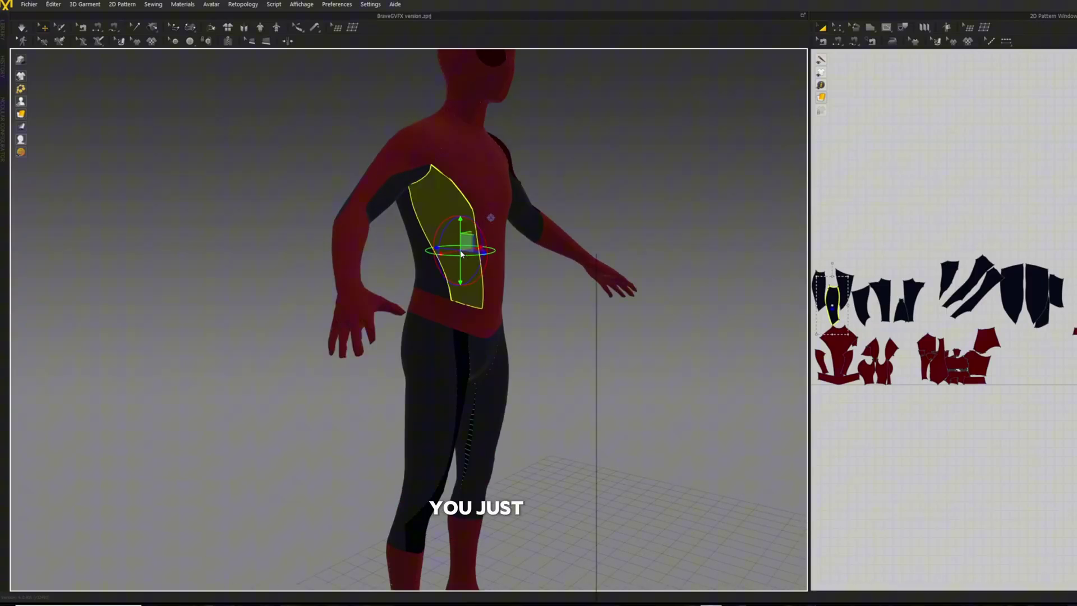
right_click(461, 253)
left_click(529, 391)
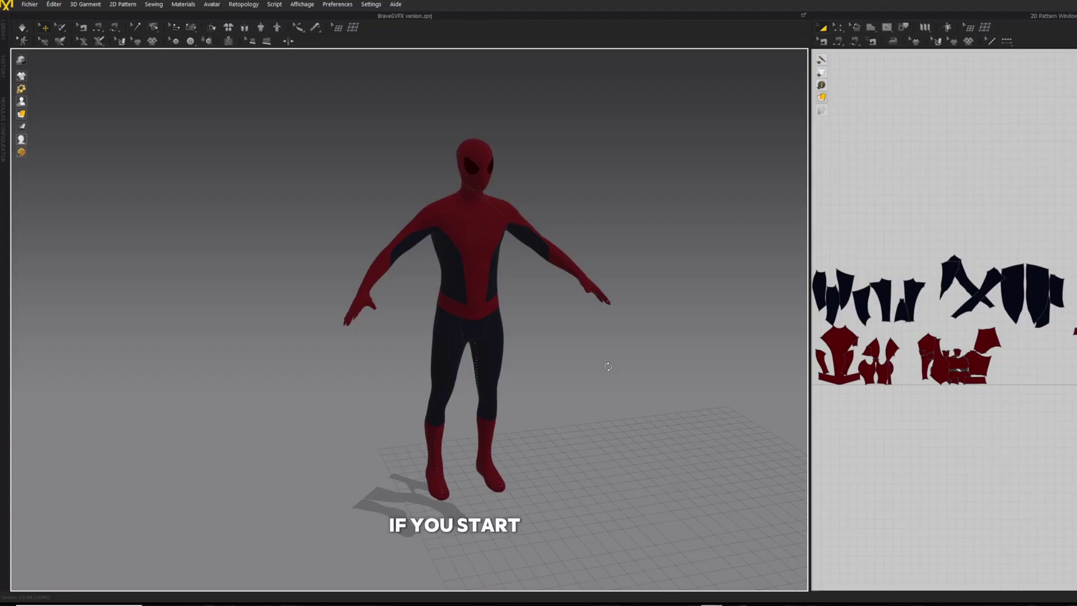
Run a test simulation and undo it so the intact suit returns.
key("space")
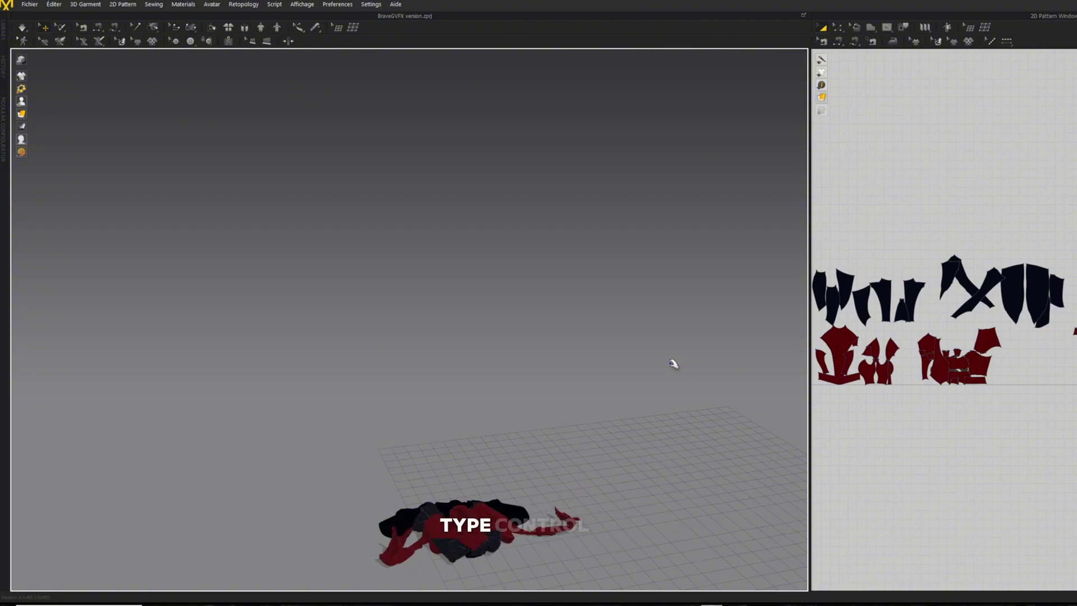
key("ctrl+z")
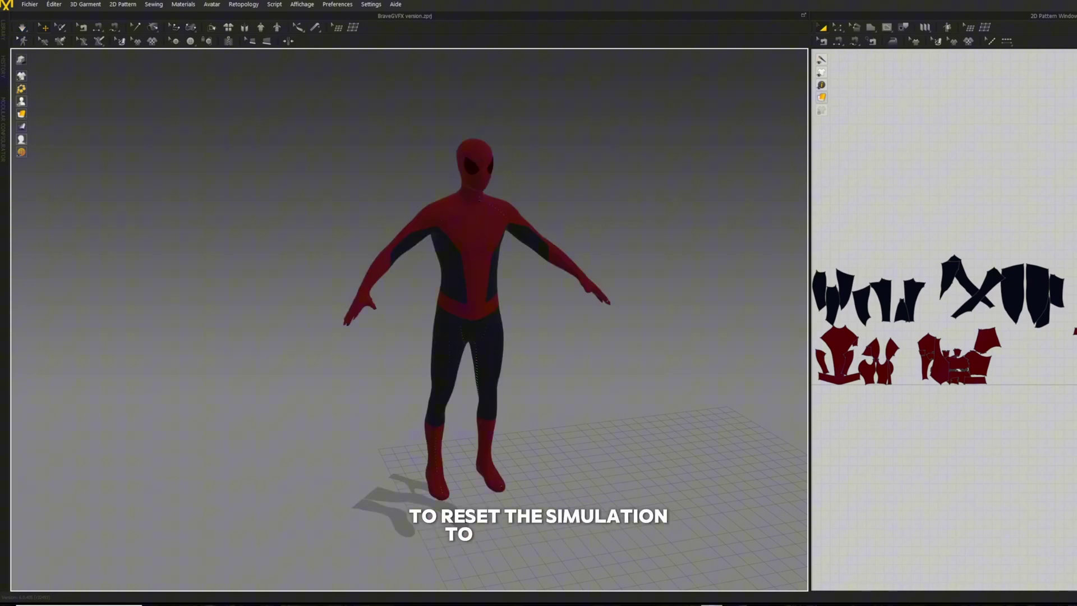
left_click(30, 4)
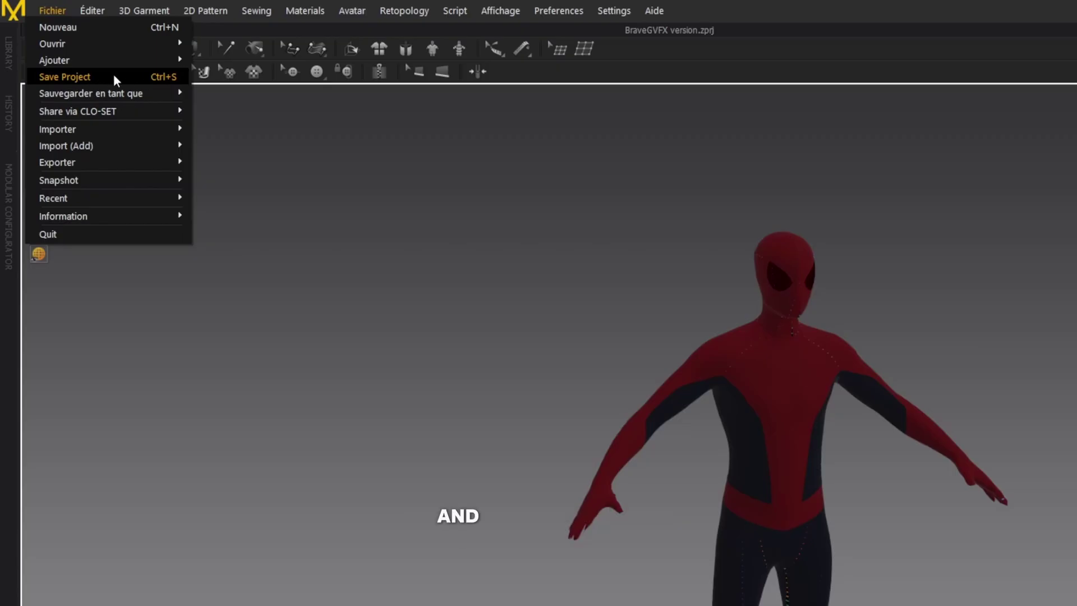
Save the project, then import Mannequin FBX with Move Garment to Start Position unchecked.
left_click(119, 76)
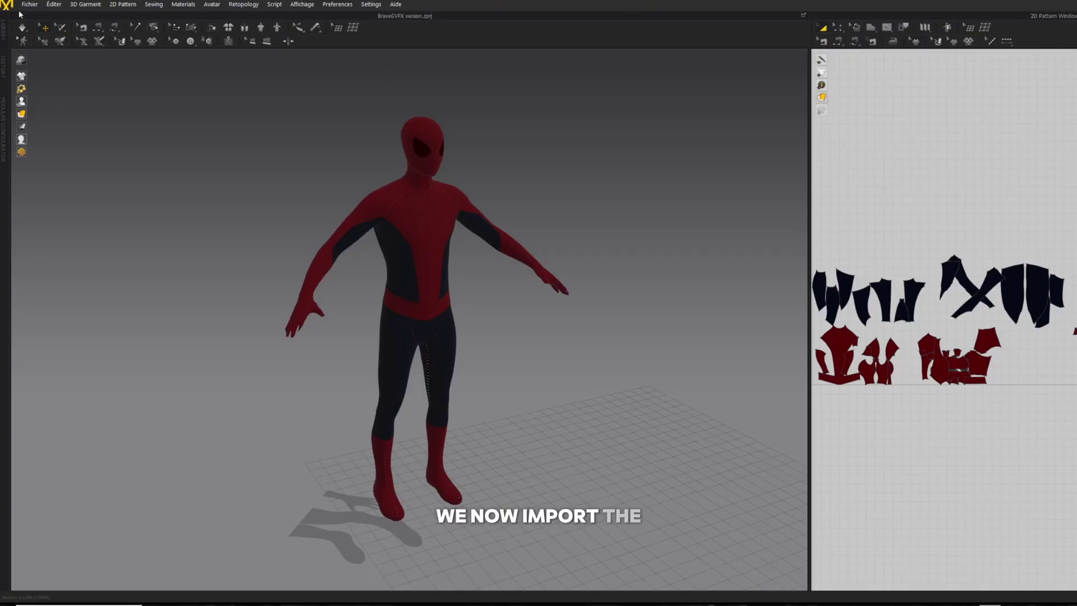
left_click(28, 5)
mouse_move(61, 77)
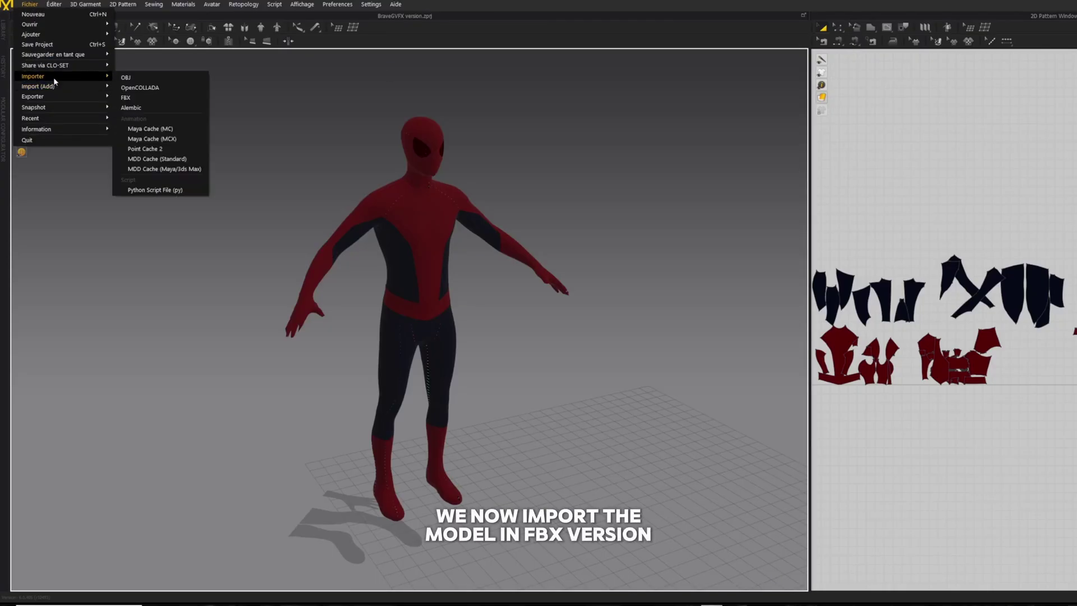
left_click(174, 96)
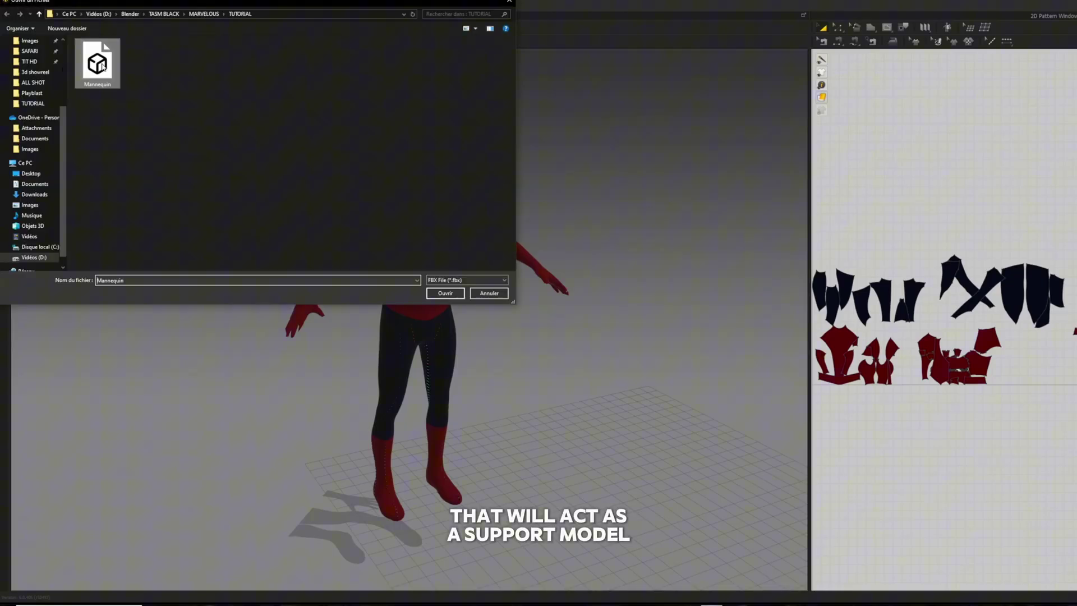
key("Return")
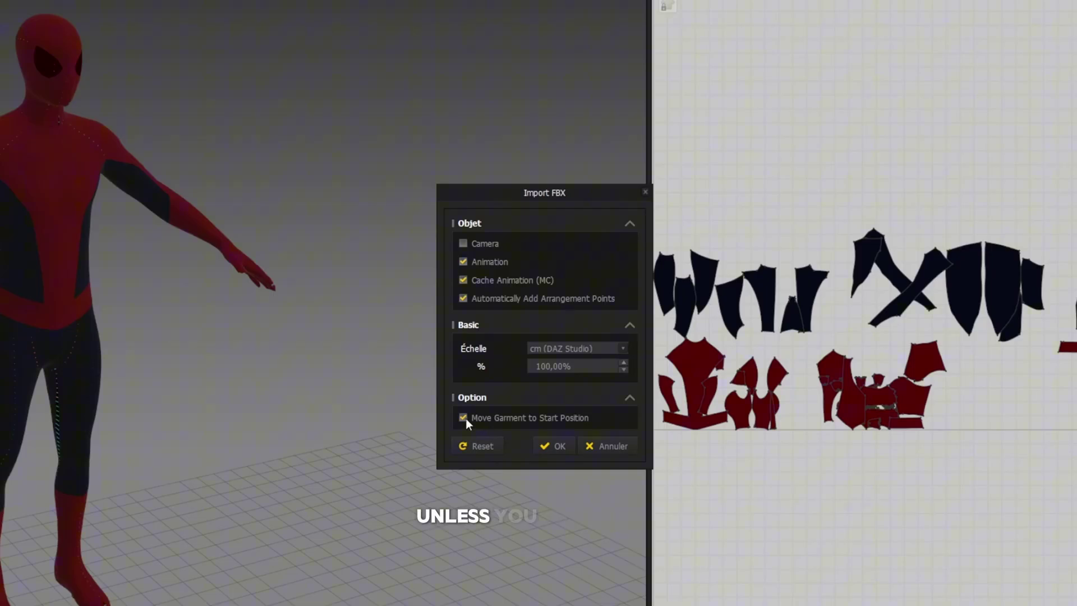
left_click(463, 417)
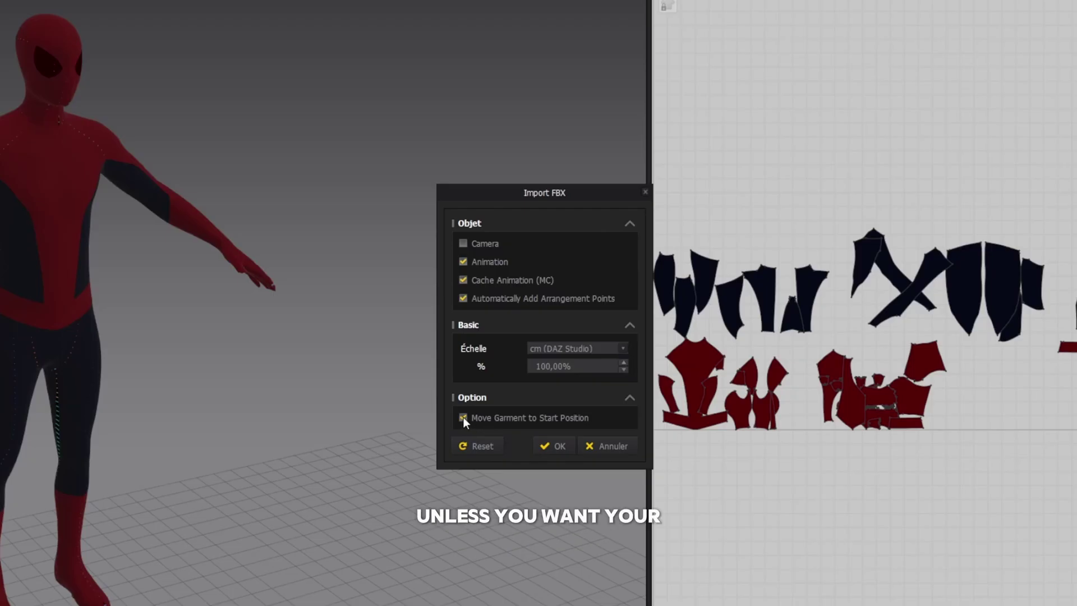
left_click(553, 447)
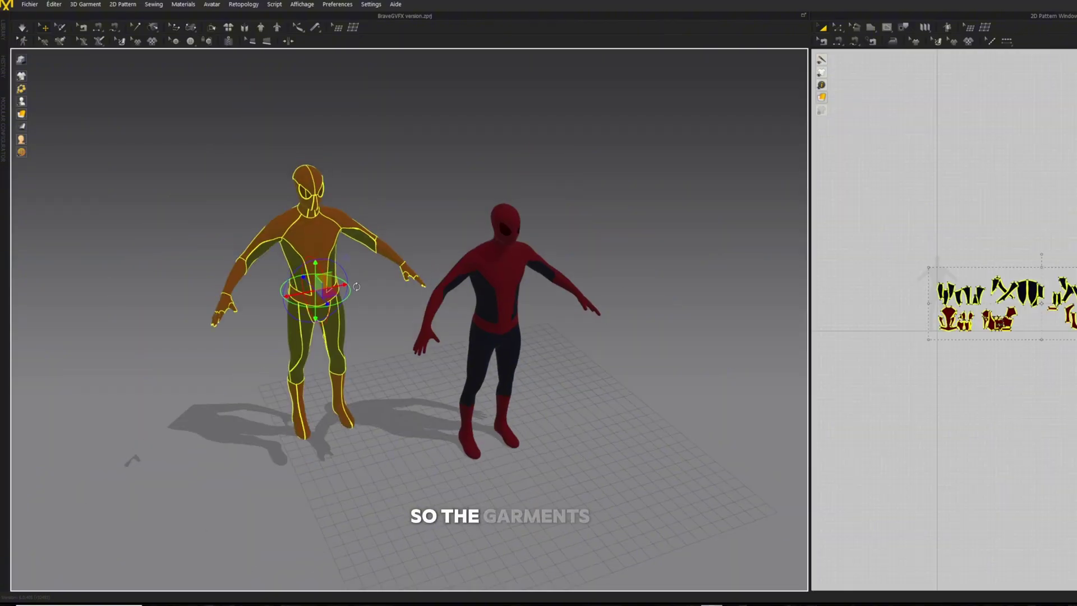
Drag the suit onto the Mannequin support model and show the garment pieces in random colours.
left_click_drag(323, 289, 507, 296)
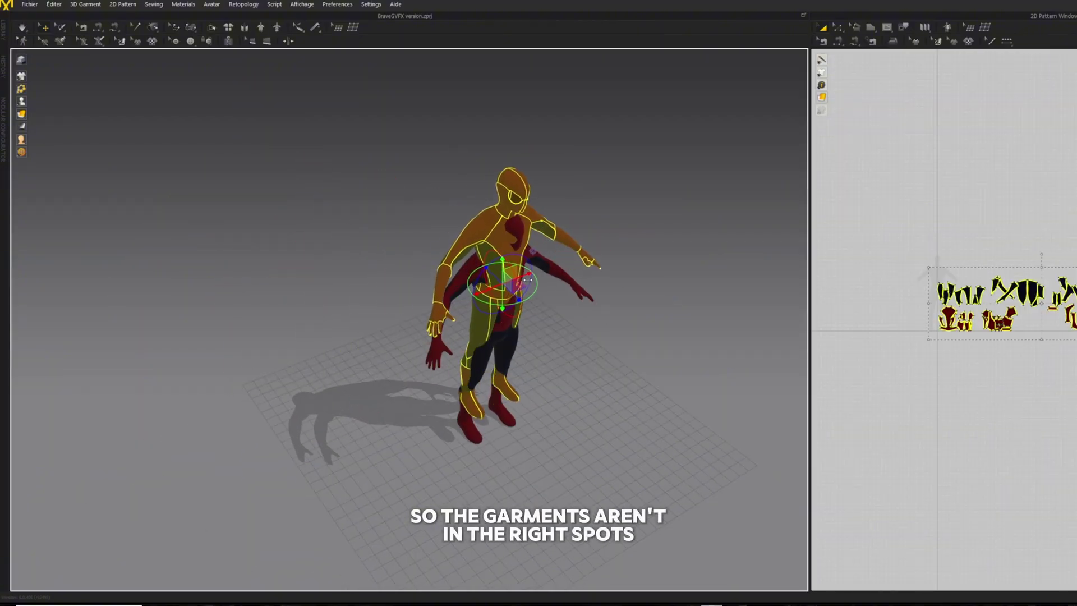
right_click_drag(529, 279, 641, 275)
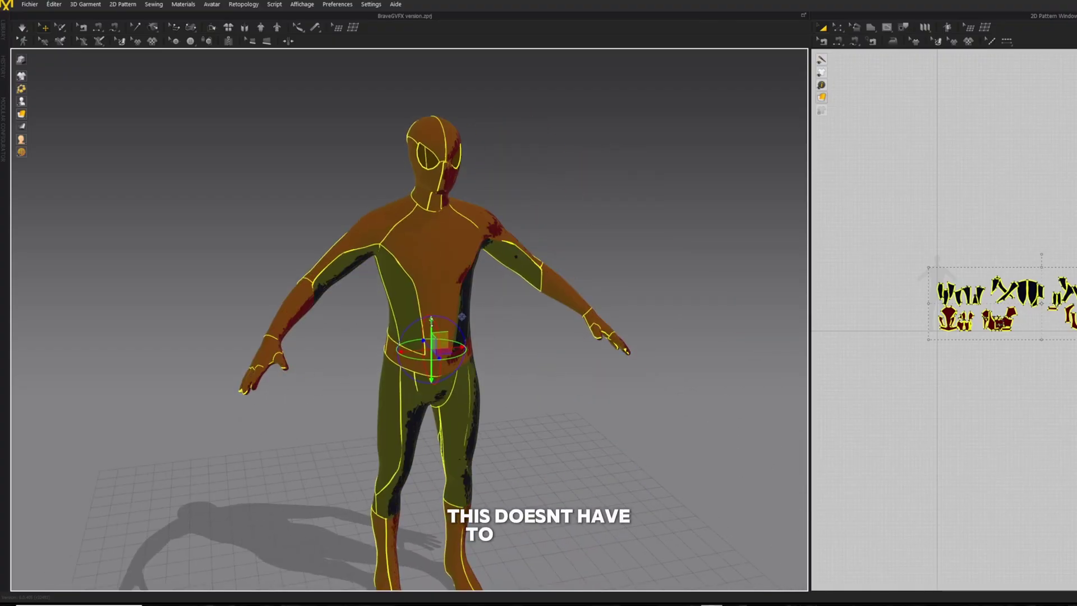
left_click(488, 281)
mouse_move(21, 117)
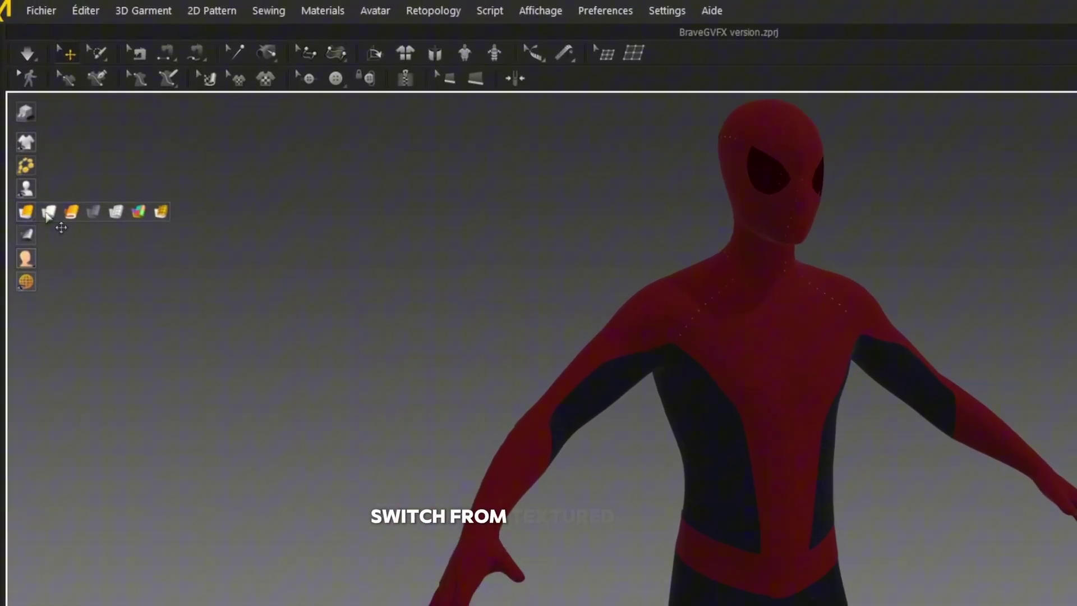
left_click(82, 149)
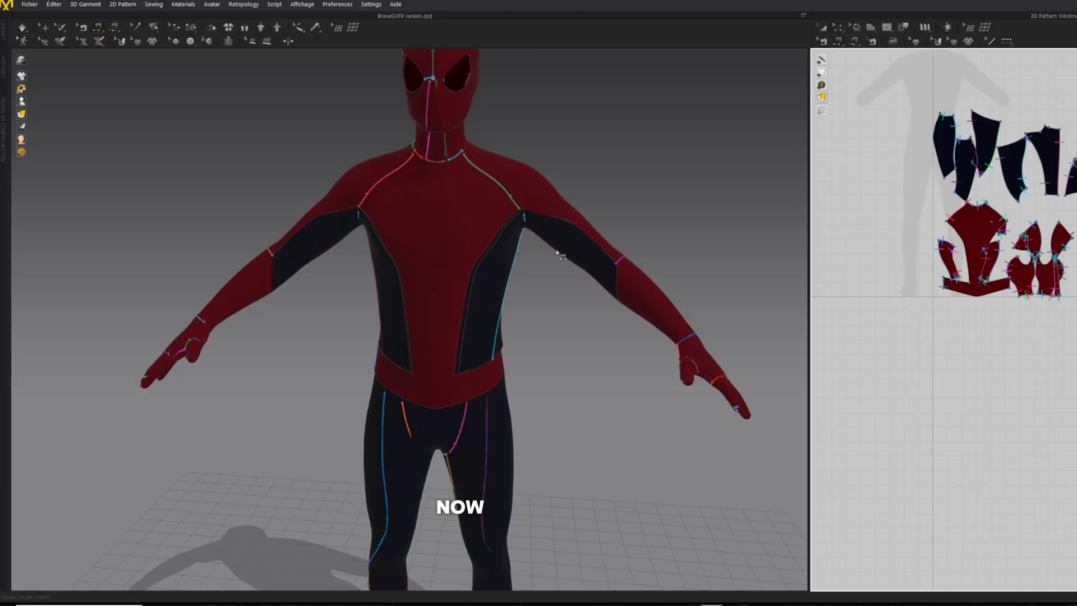
right_click_drag(561, 256, 508, 247)
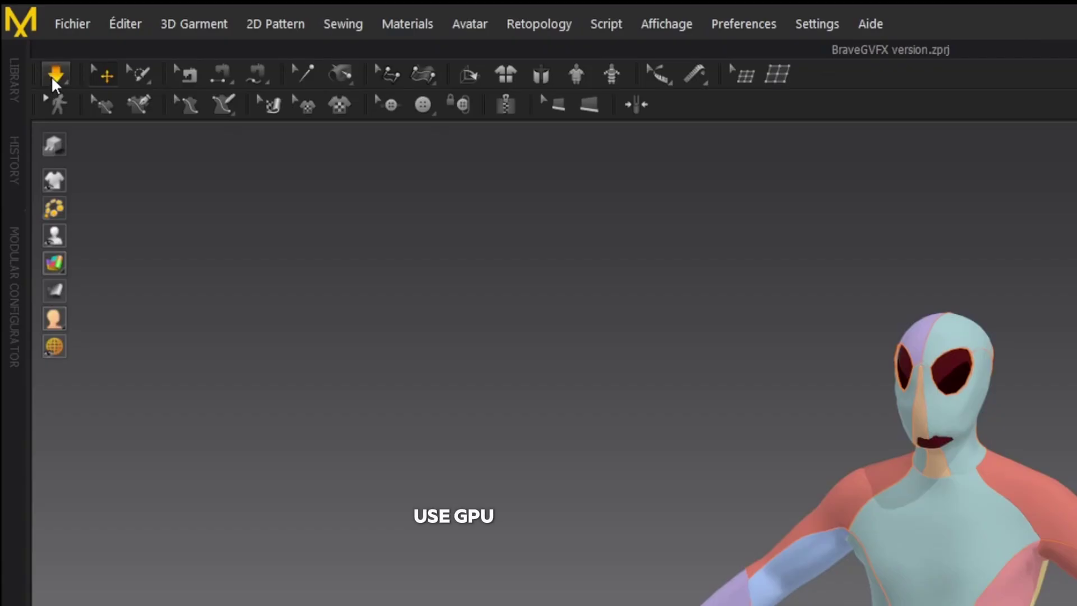
Switch simulation to Fast (GPU), shift the cyan torso seam left, sync it, and frame each piece.
left_click(54, 76)
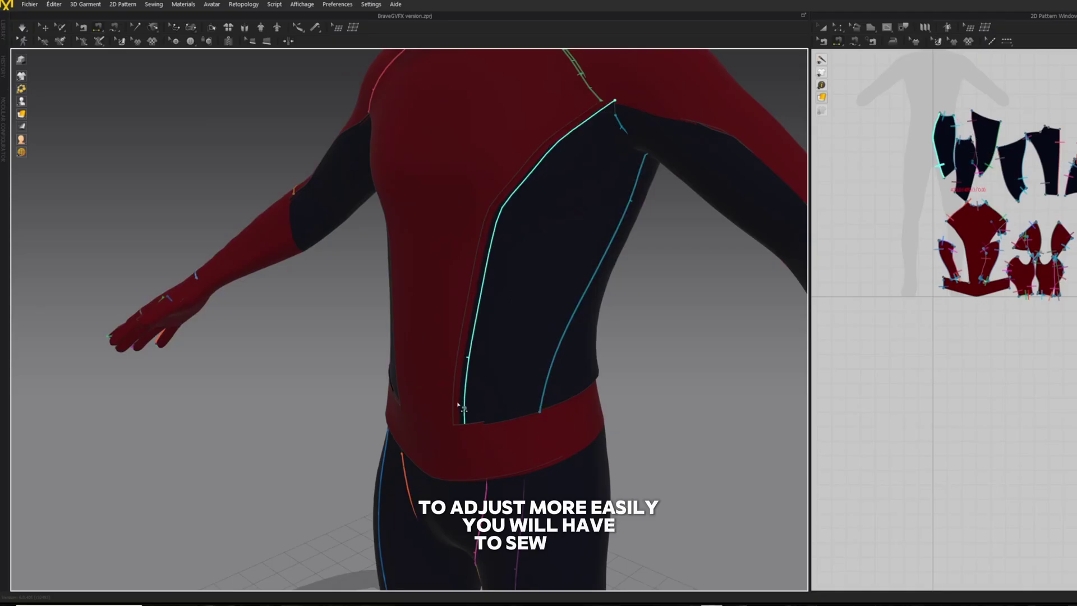
left_click_drag(462, 407, 457, 404)
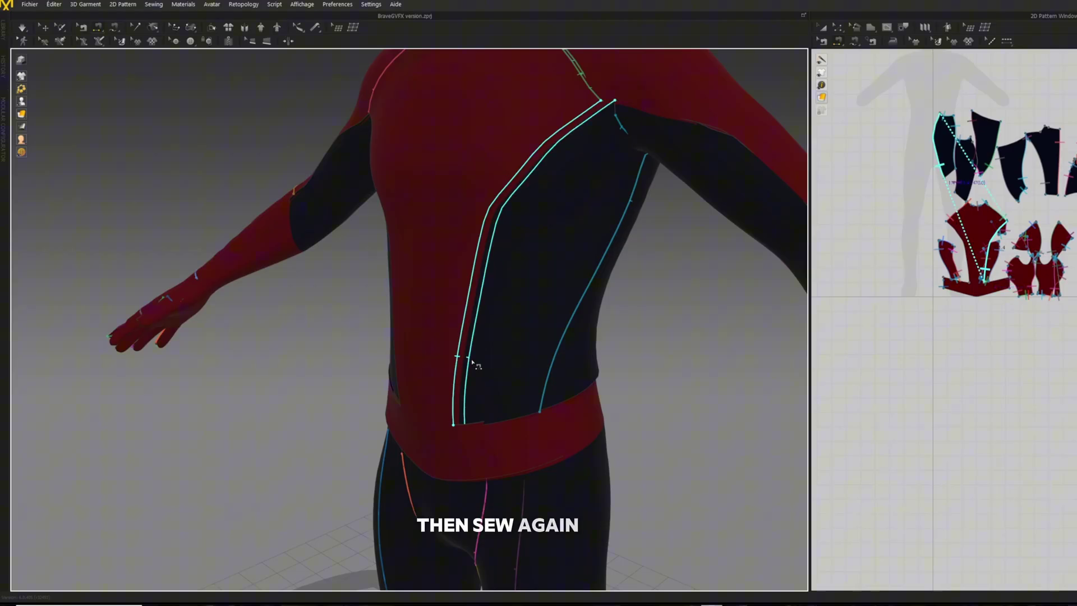
key("space")
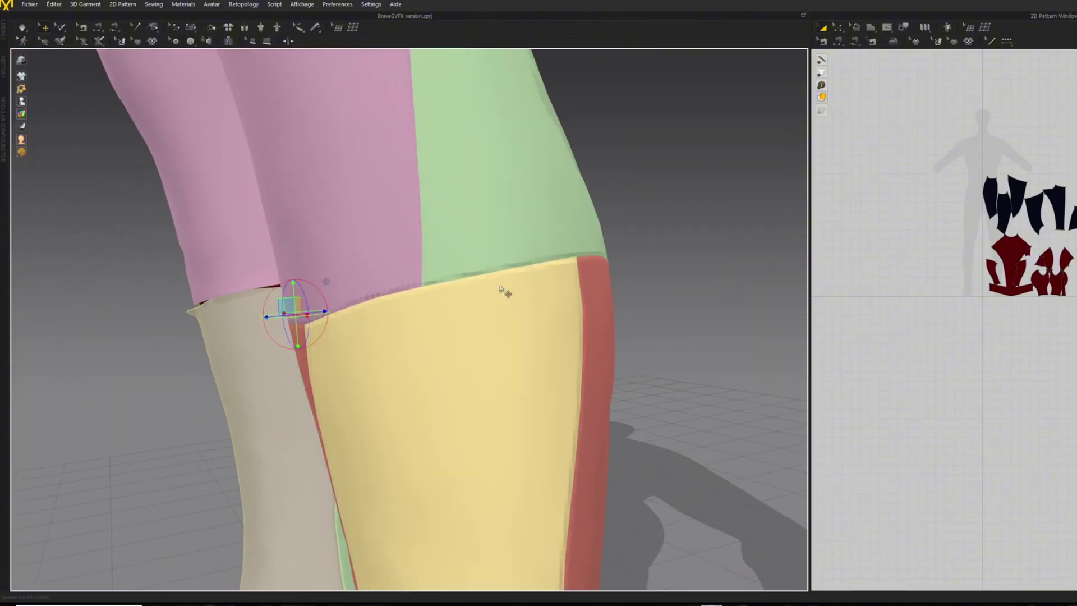
key("f")
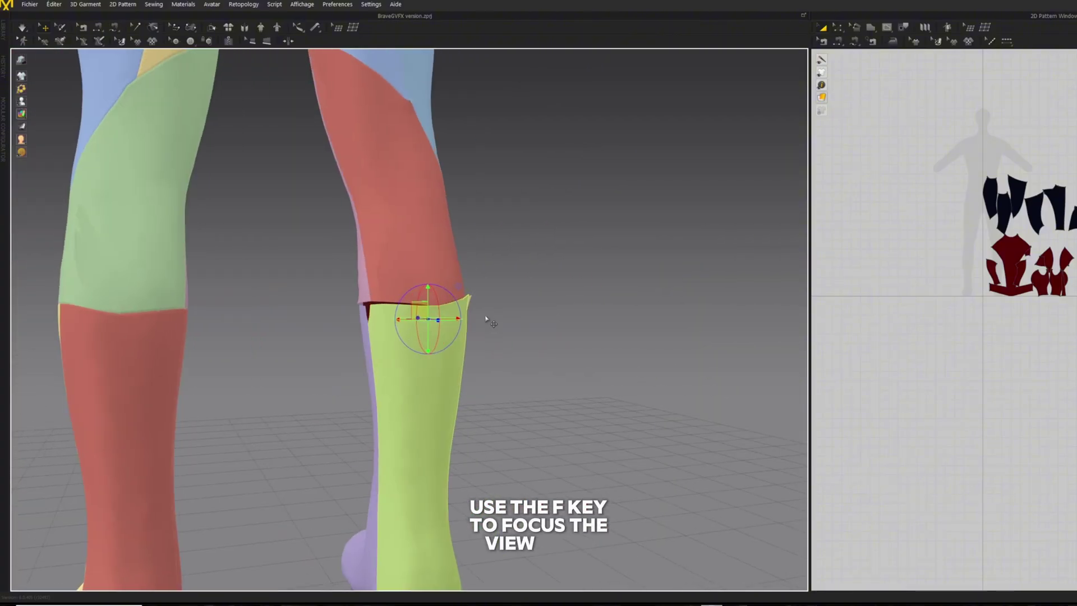
key("f")
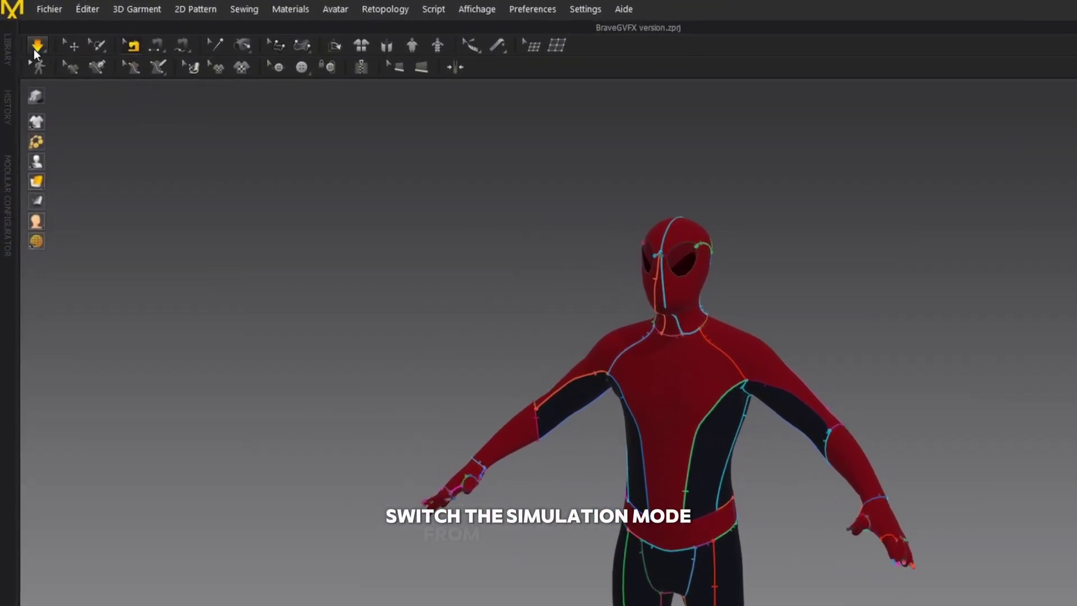
Switch the simulation quality to Normal (Default).
left_click(23, 29)
left_click(78, 98)
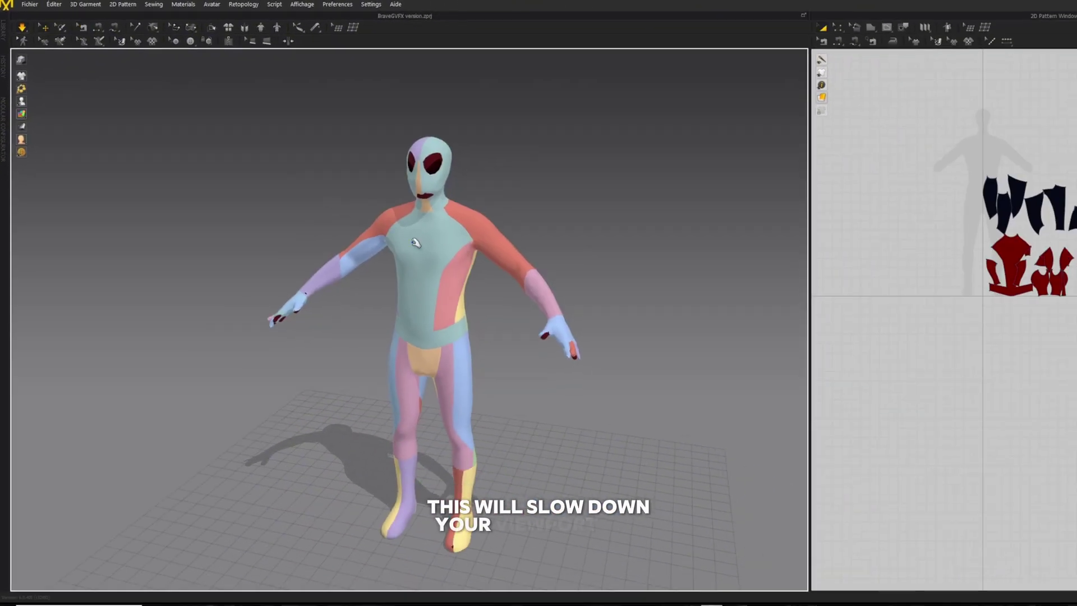
right_click_drag(416, 242, 507, 275)
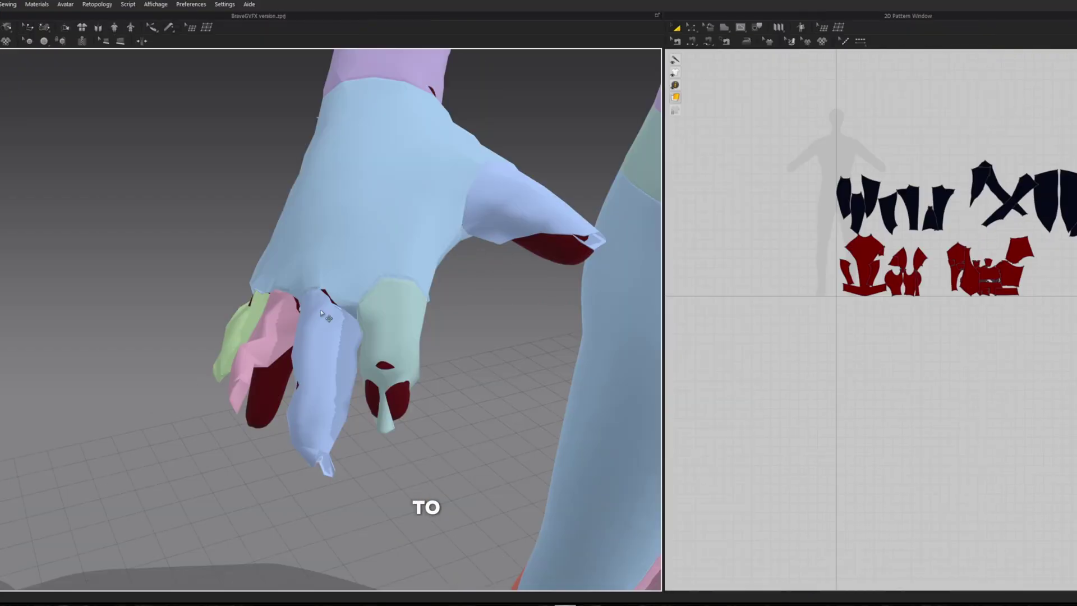
Select the glove finger pieces and thumb and set their Particle Distance to 5.
left_click(378, 317)
left_click(311, 343, "shift")
left_click(279, 343, "shift")
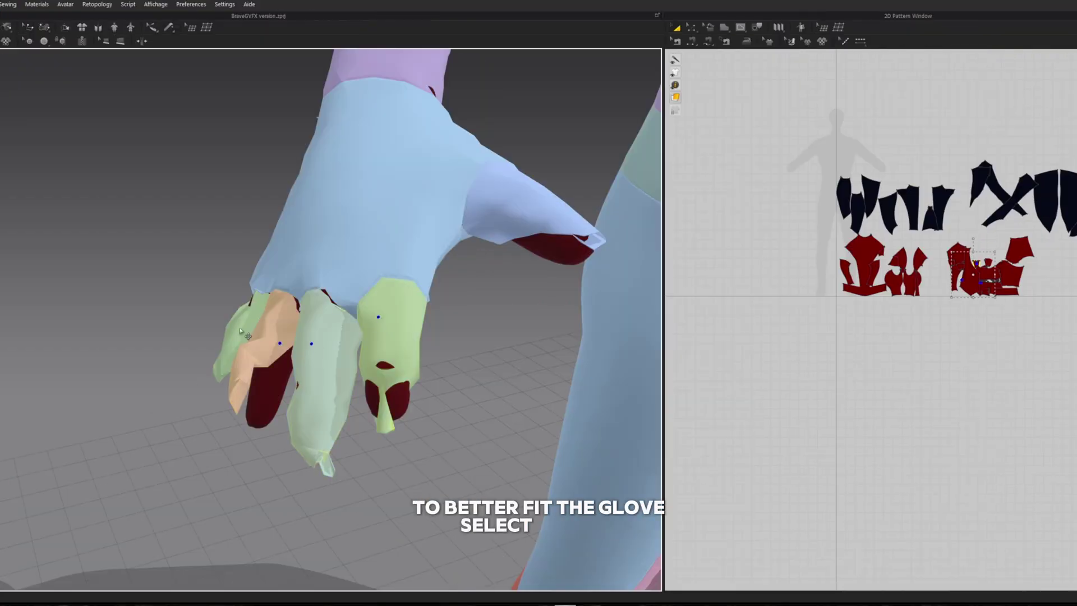
left_click(534, 241, "shift")
double_click(1064, 175)
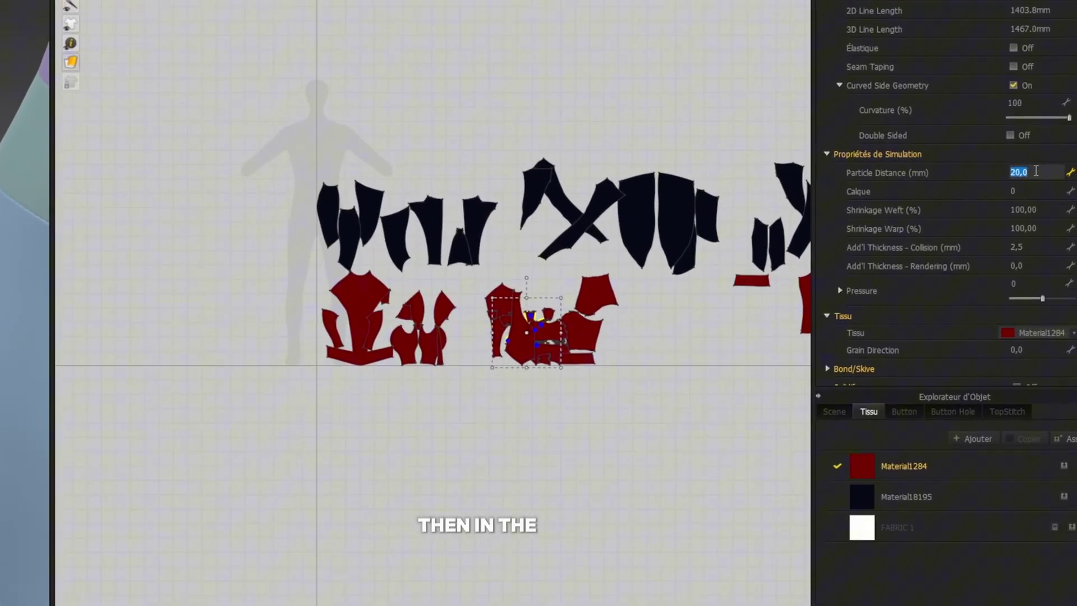
type("5")
key("Return")
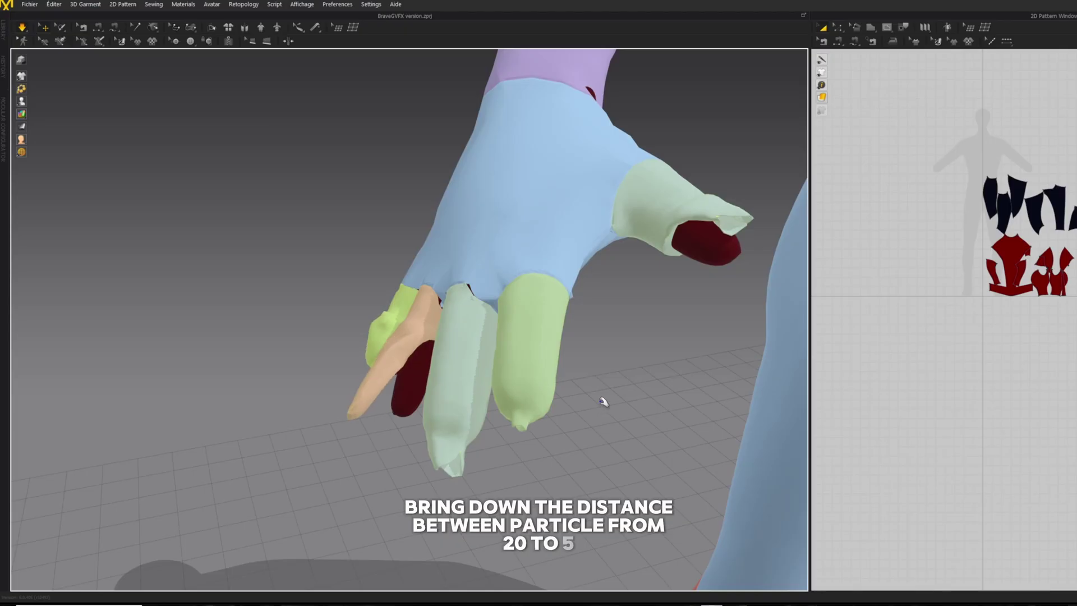
right_click_drag(603, 401, 539, 397)
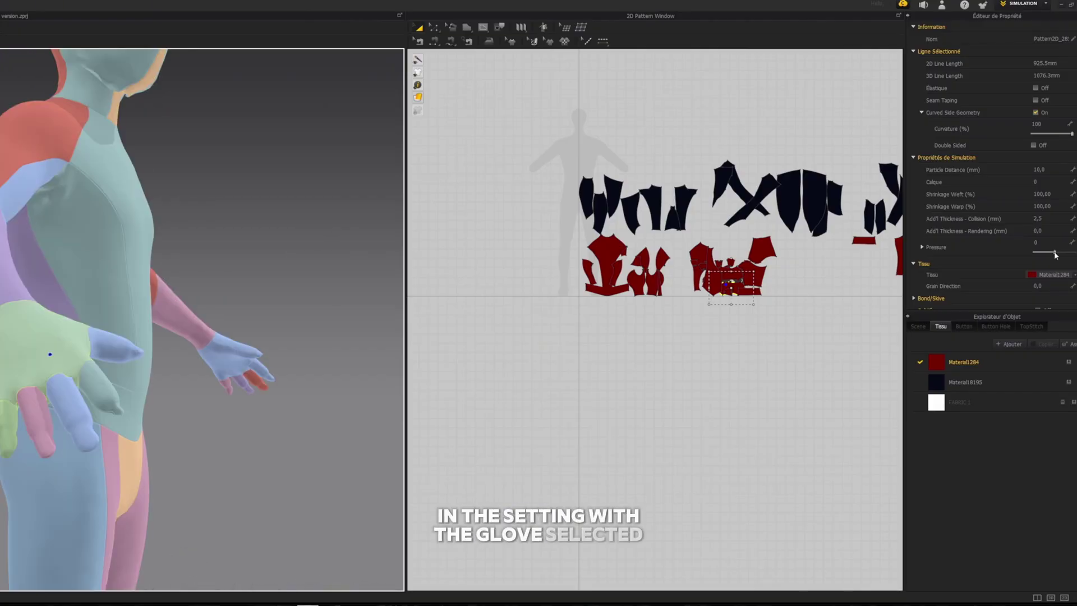
Give the selected finger pieces Pressure -70 and Shrinkage Weft and Warp of 20.
left_click_drag(1055, 256, 1053, 255)
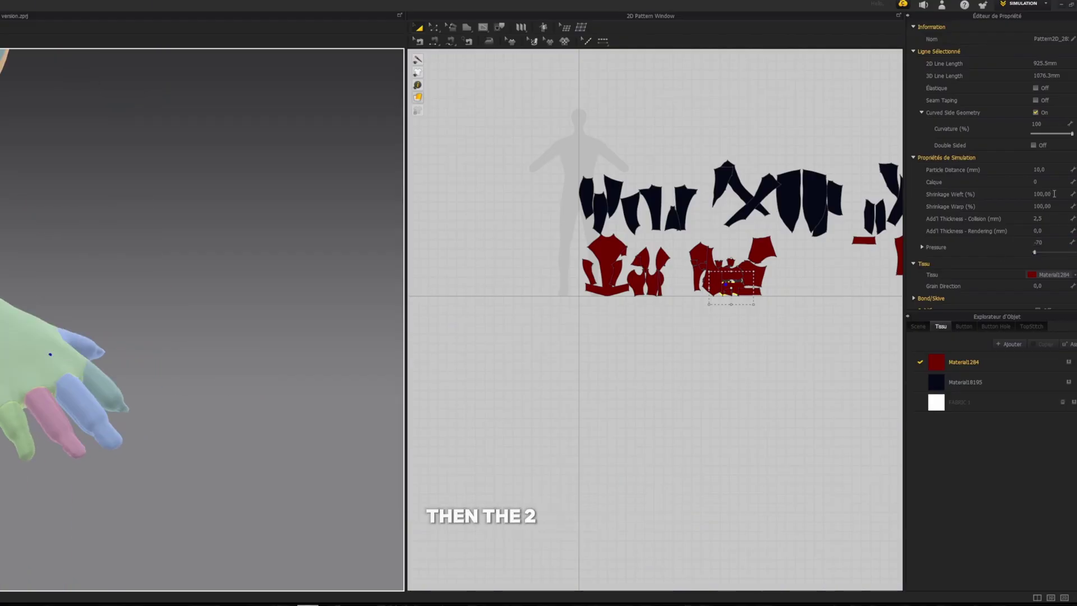
left_click(1055, 194)
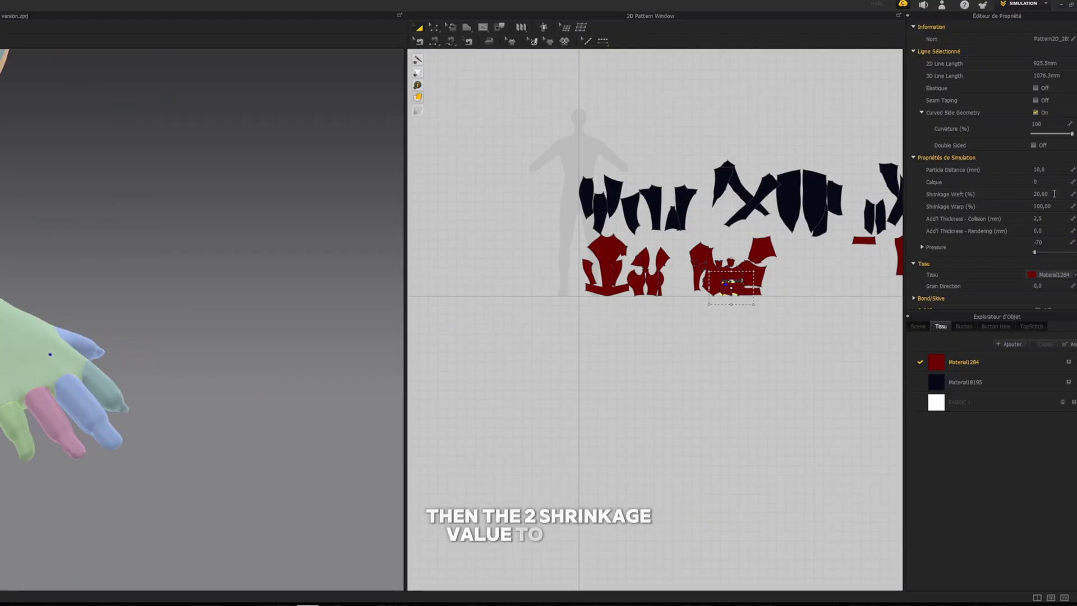
key("Tab")
type("20")
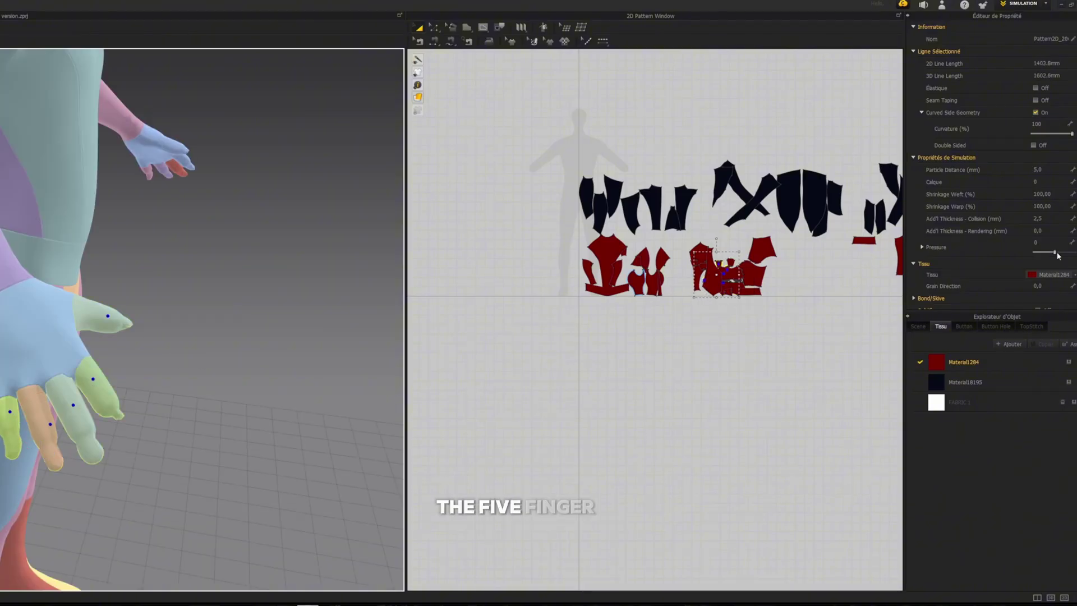
left_click(1057, 253)
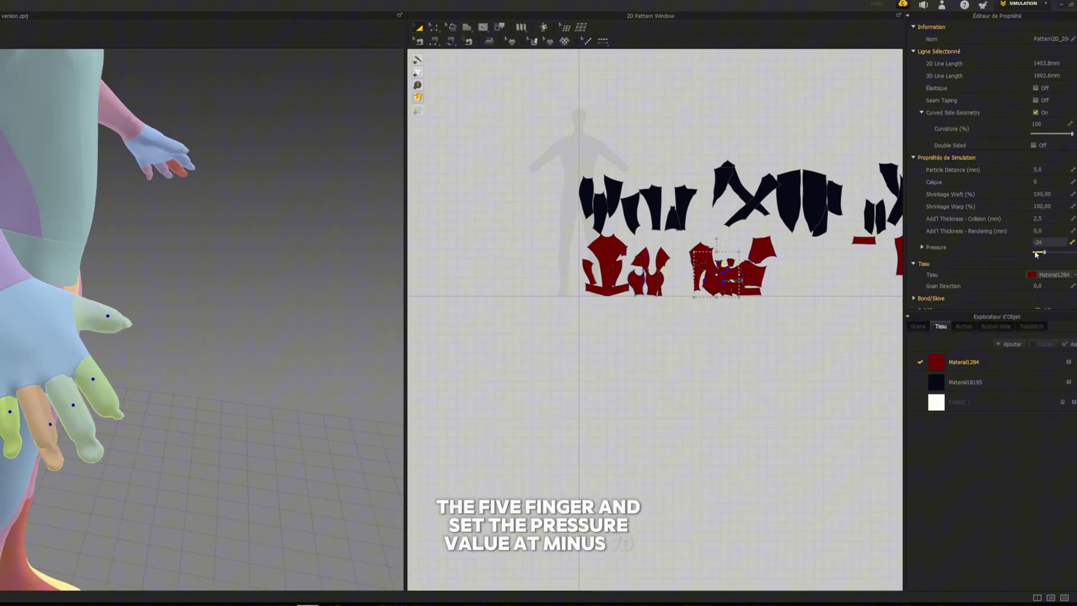
left_click_drag(1034, 254, 1030, 253)
double_click(1053, 196)
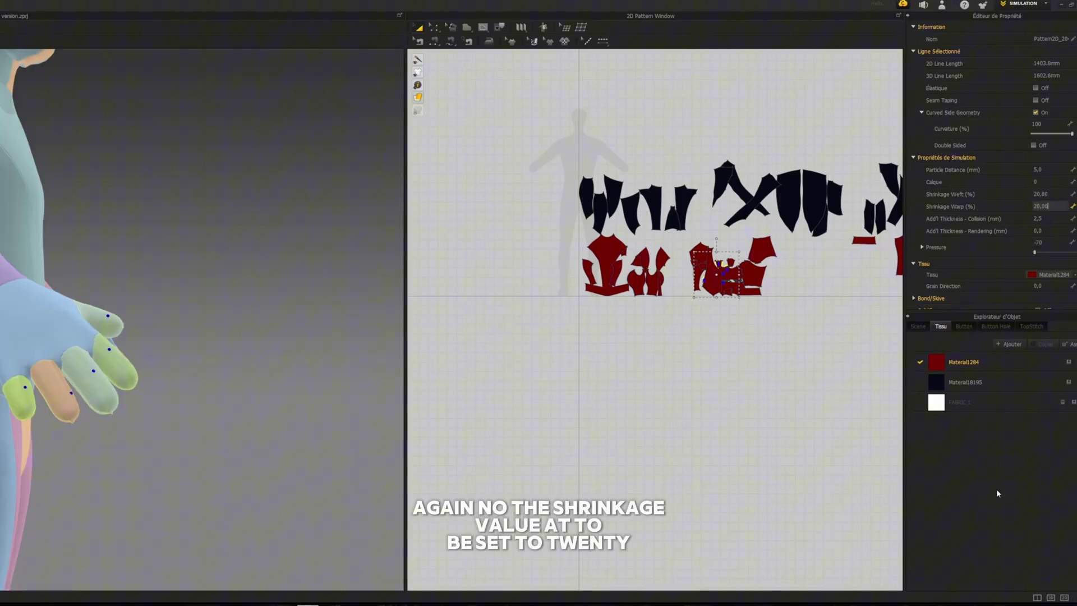
mouse_move(160, 386)
right_mouse_down()
mouse_move(145, 420)
mouse_move(176, 413)
mouse_move(165, 404)
right_mouse_up()
Tack glove points onto the matching avatar finger points with Tack on Avatar.
left_click(176, 414)
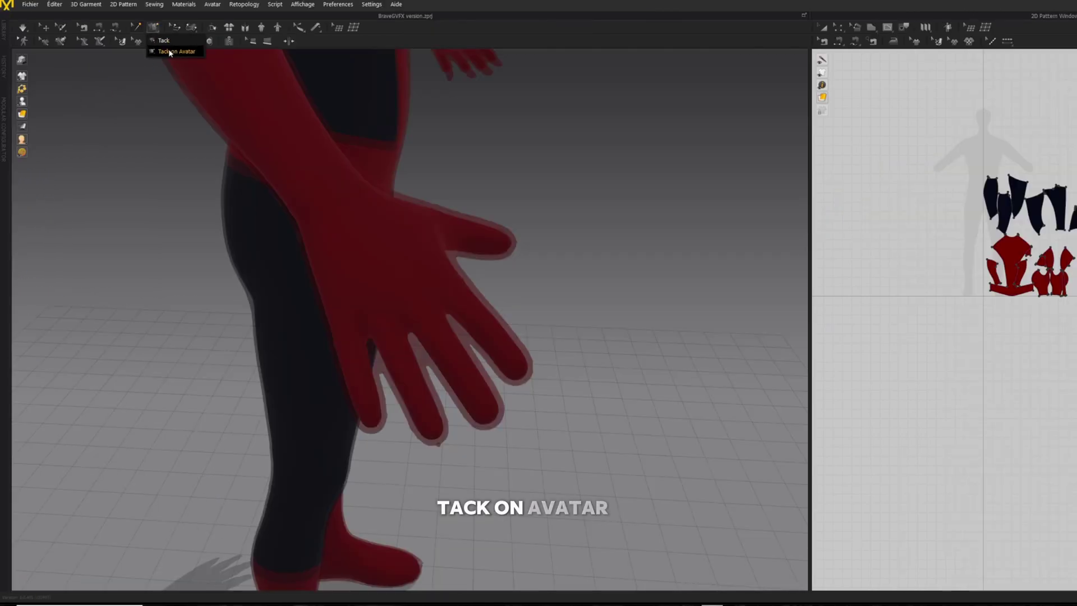
left_click(155, 28)
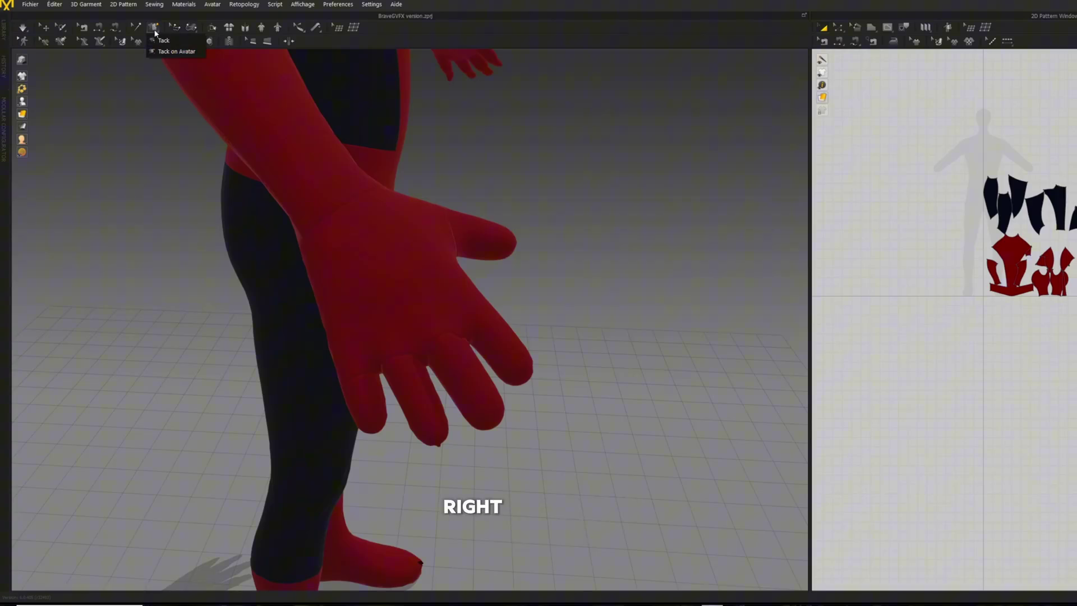
scroll(435, 351, "up", 3)
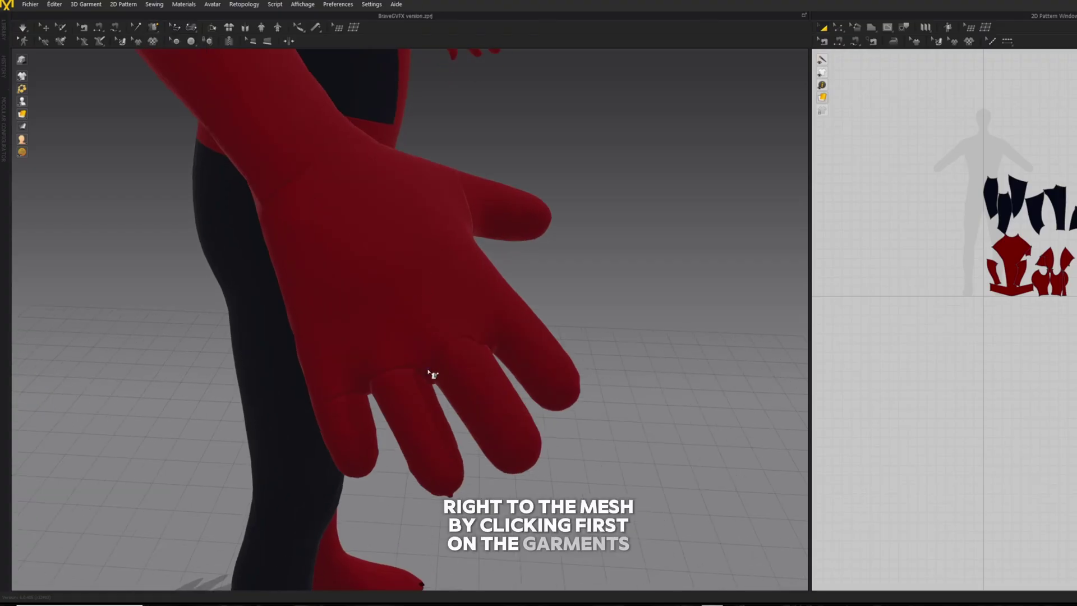
left_click(436, 380)
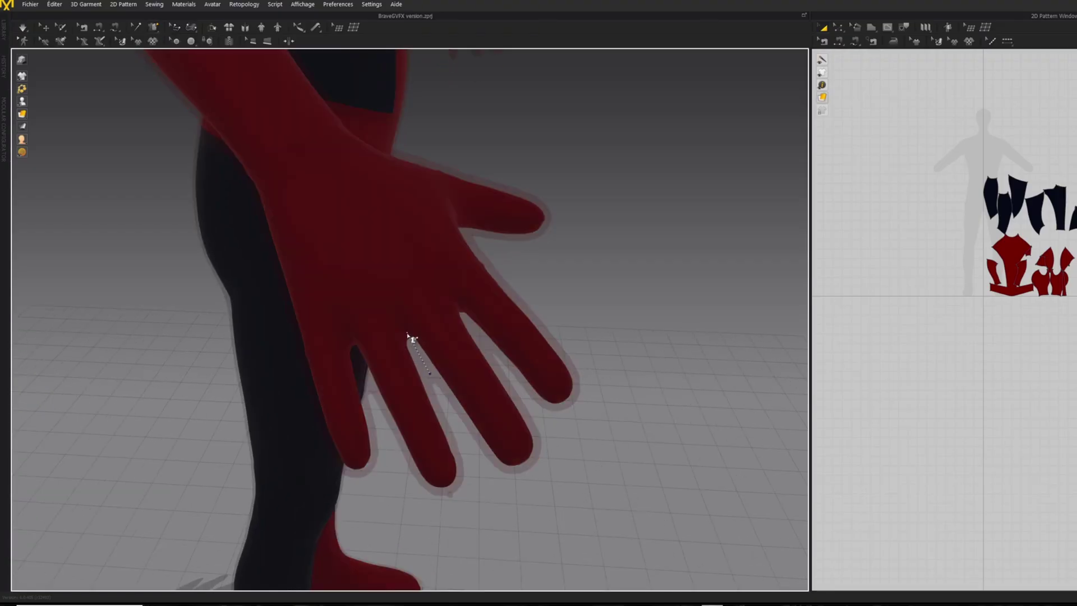
right_click_drag(412, 338, 475, 372)
left_click(376, 397)
left_click(490, 376)
right_click_drag(477, 332, 615, 394)
scroll(564, 286, "down", 3)
Run the cloth simulation briefly so the glove settles over the hand, then stop it.
key("space")
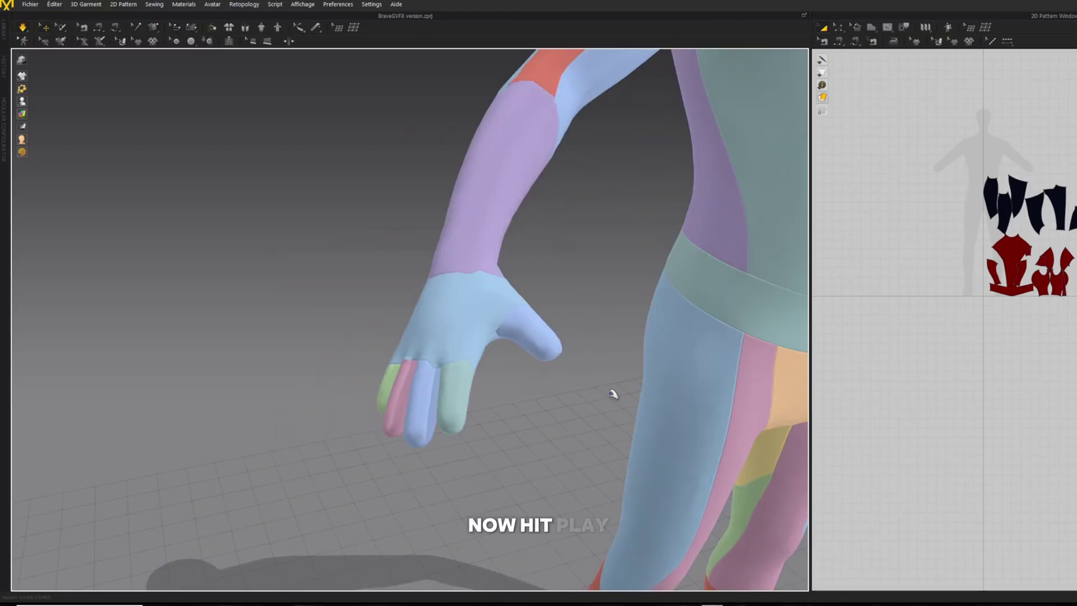
right_click_drag(527, 366, 505, 359)
key("space")
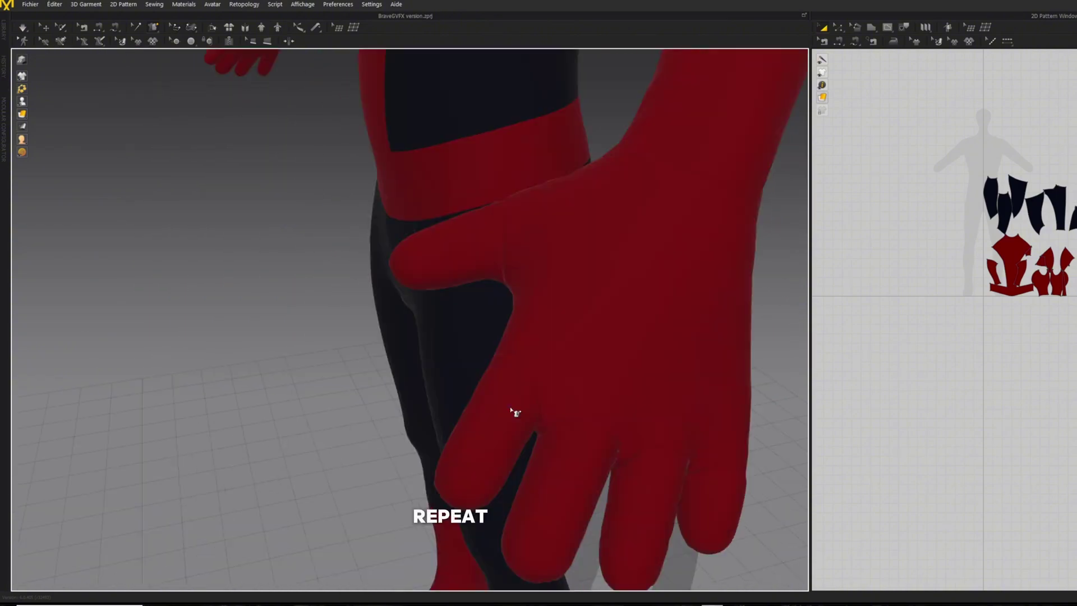
right_click_drag(512, 414, 404, 409)
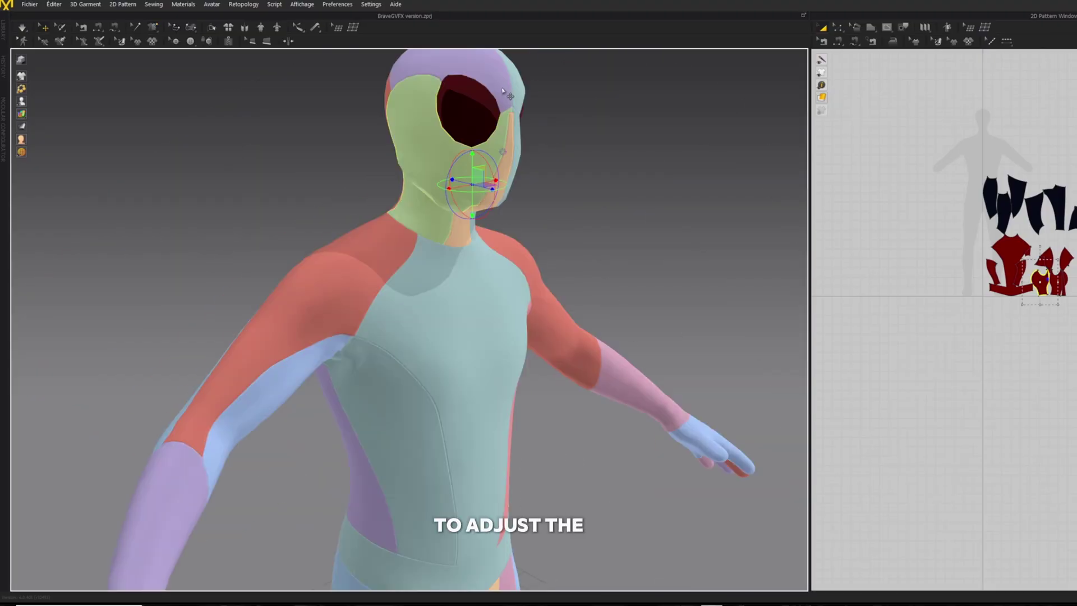
Select the mask pattern pieces and set their Particle Distance to 15.
left_click(503, 91, "shift")
right_click_drag(503, 91, 556, 159)
left_click(388, 138, "shift")
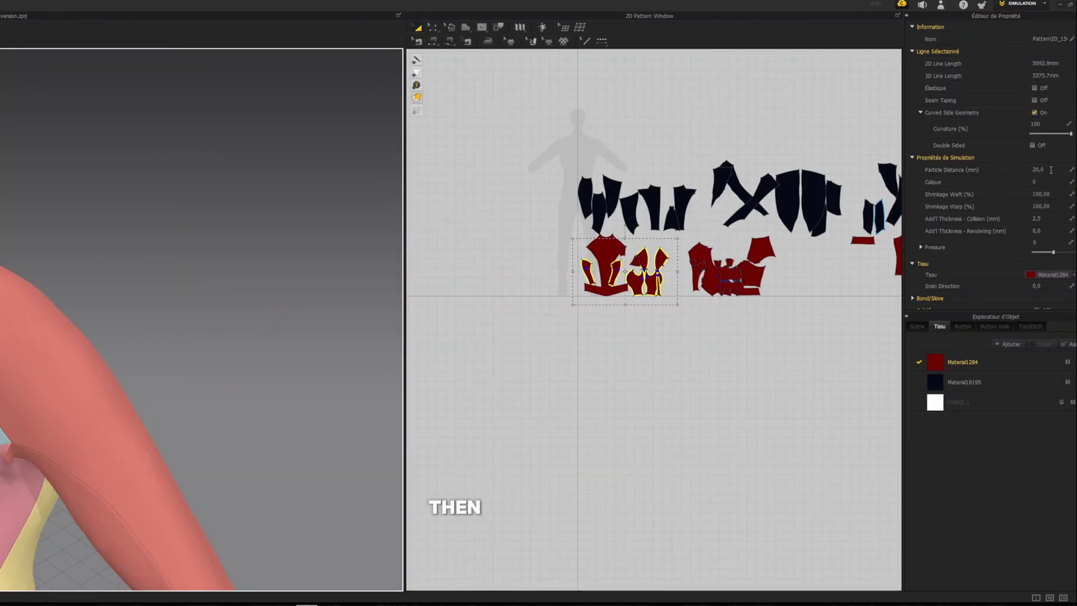
left_click(1051, 170)
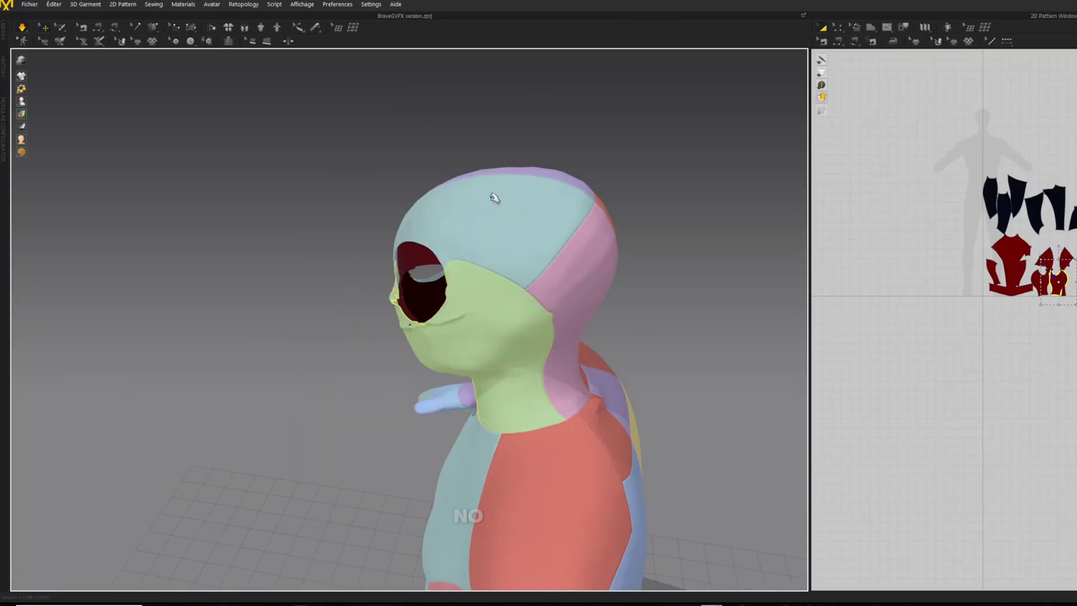
Pull the mask cloth into place and drag a strip down over the nose.
right_click_drag(493, 197, 306, 313)
left_click_drag(359, 303, 212, 377)
scroll(491, 289, "up", 3)
right_click_drag(490, 289, 481, 250)
left_click_drag(457, 288, 504, 448)
right_click_drag(494, 316, 613, 241)
scroll(337, 231, "up", 3)
scroll(337, 231, "down", 3)
Pull the green cloth panel over the eye hole and tack it beside the left eye.
left_click_drag(613, 240, 545, 298)
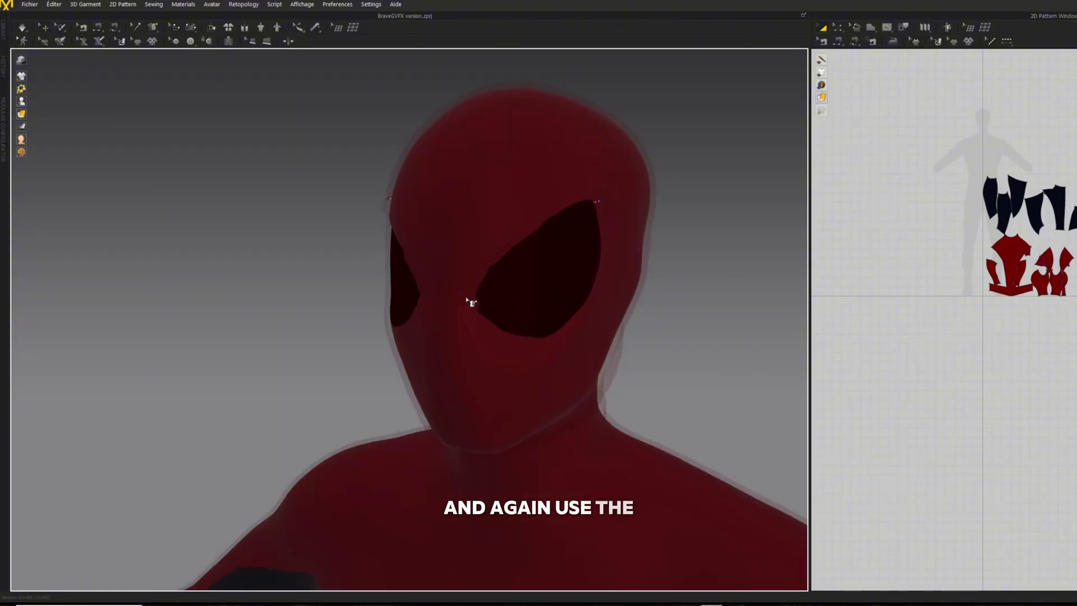
right_click_drag(446, 321, 587, 322)
scroll(481, 302, "up", 3)
right_click_drag(481, 301, 378, 356)
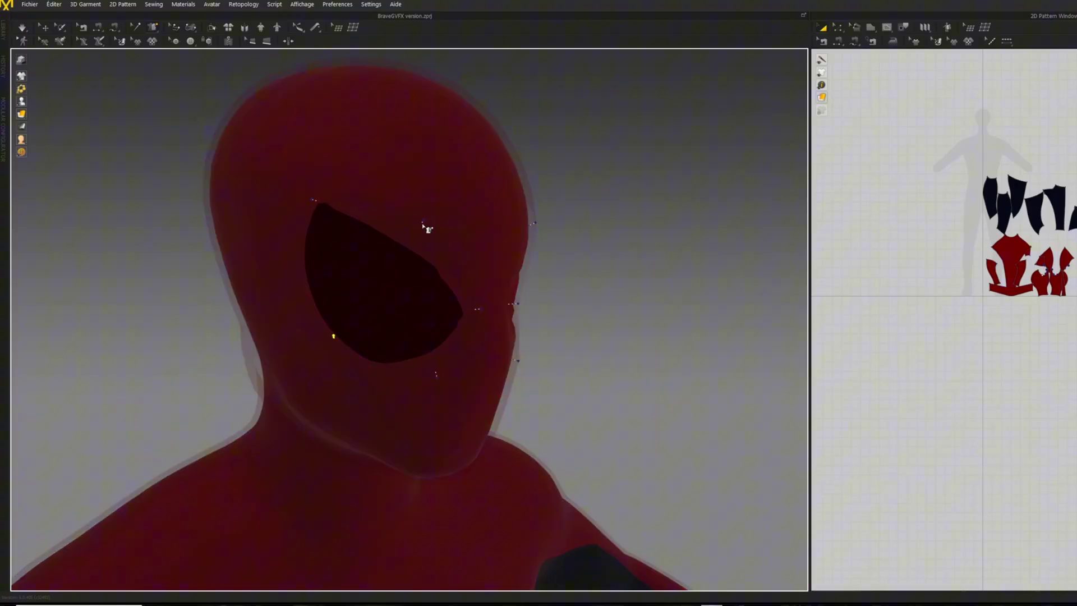
right_click_drag(427, 227, 39, 34)
scroll(529, 334, "down", 3)
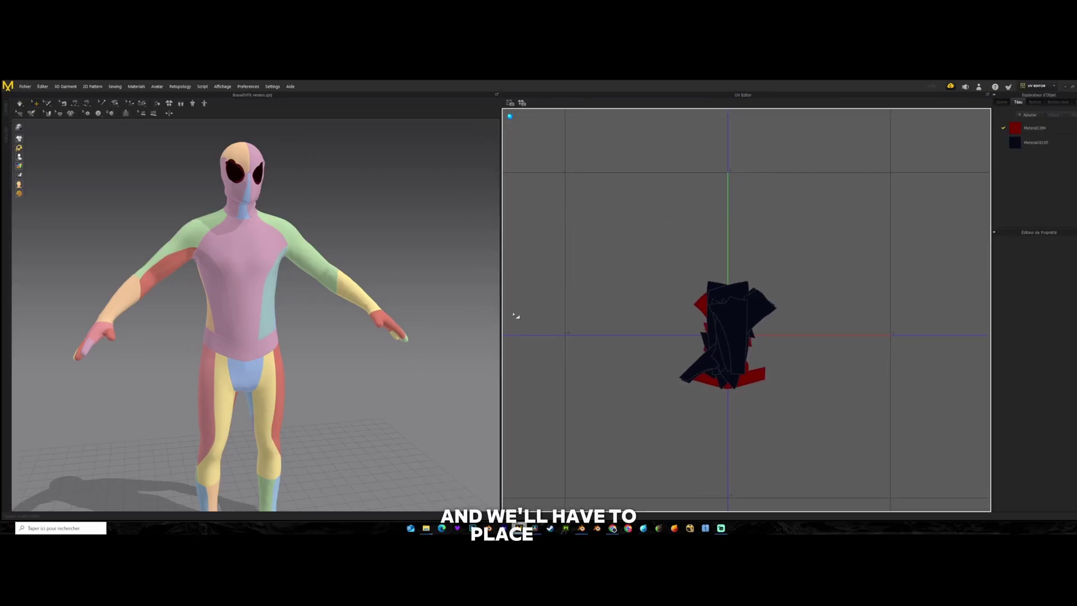
Widen the UV layout and move the selected small UV pieces up beside the others.
left_click_drag(502, 305, 281, 322)
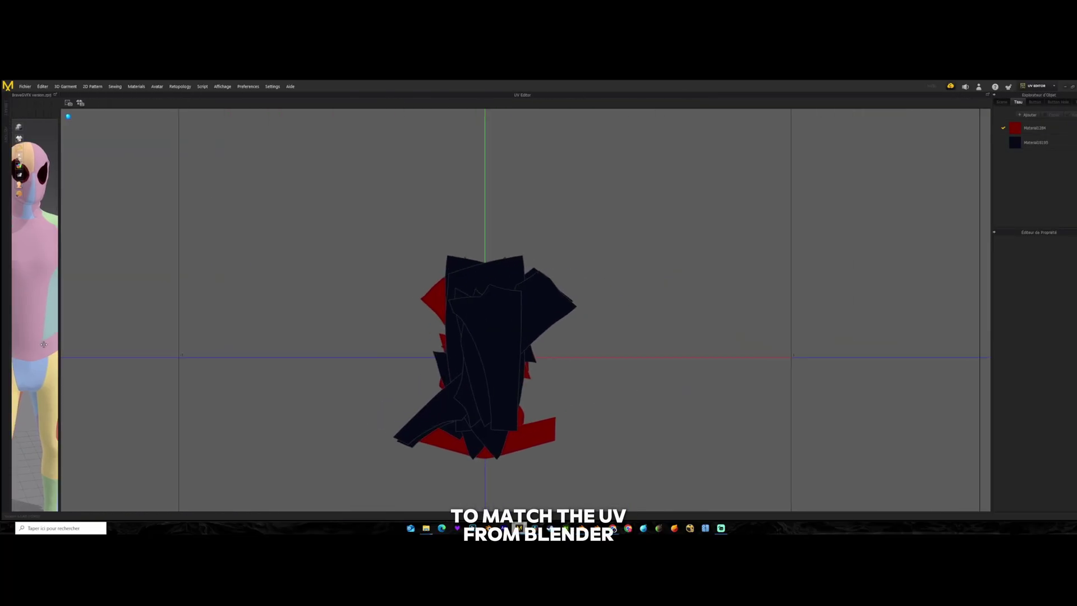
scroll(399, 362, "down", 5)
scroll(481, 317, "up", 2)
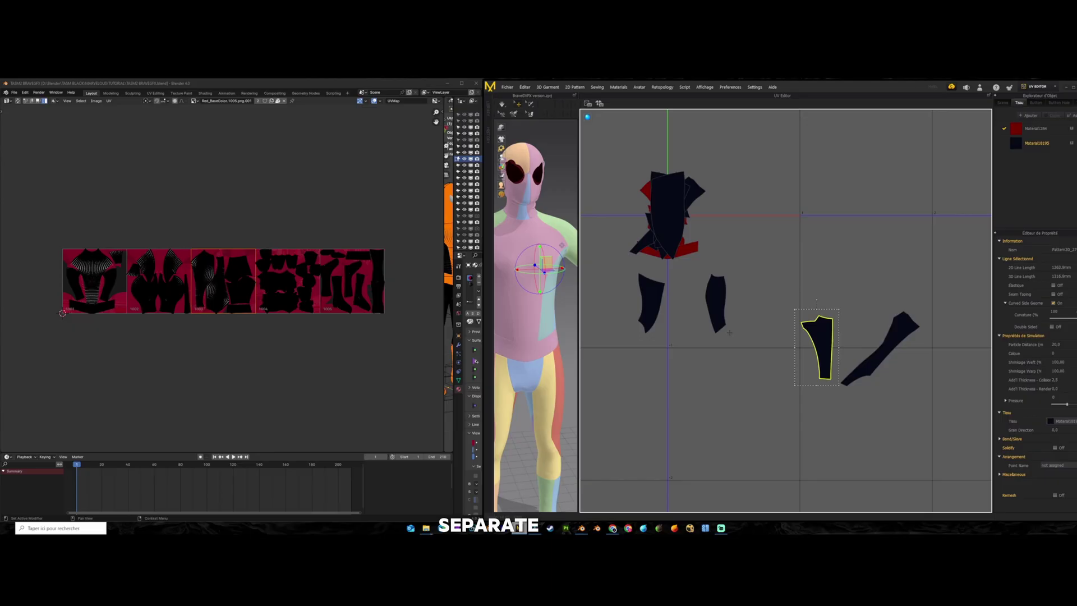
left_click(654, 262)
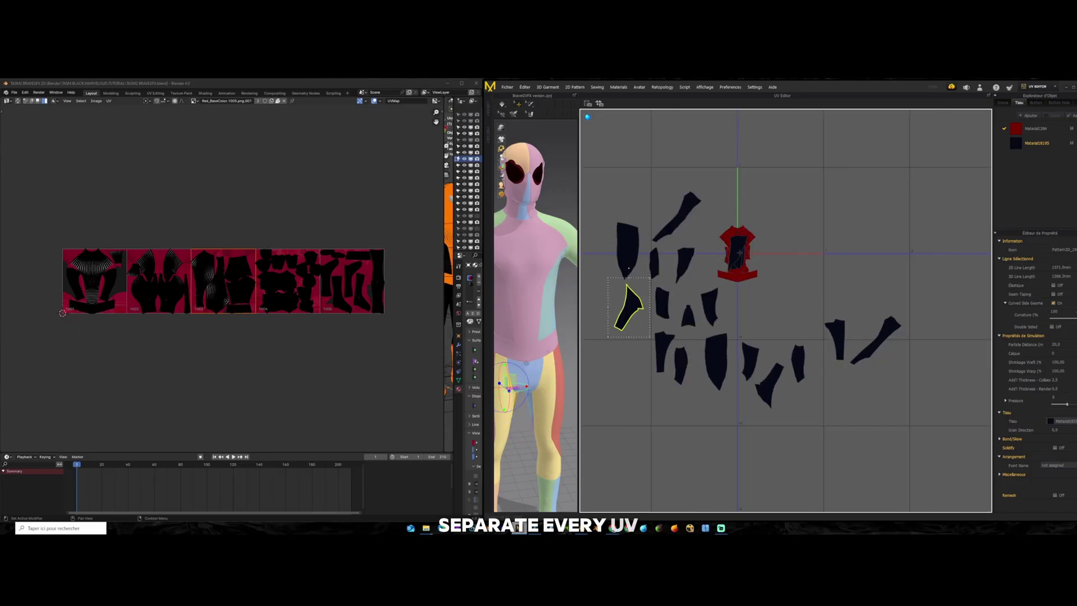
left_click(800, 348)
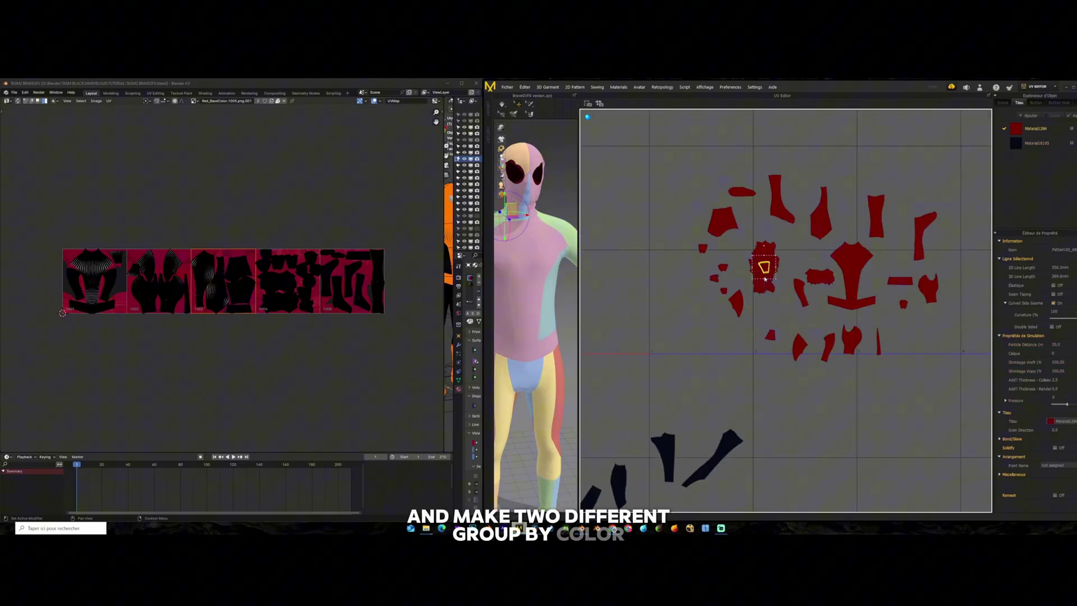
left_click(761, 308)
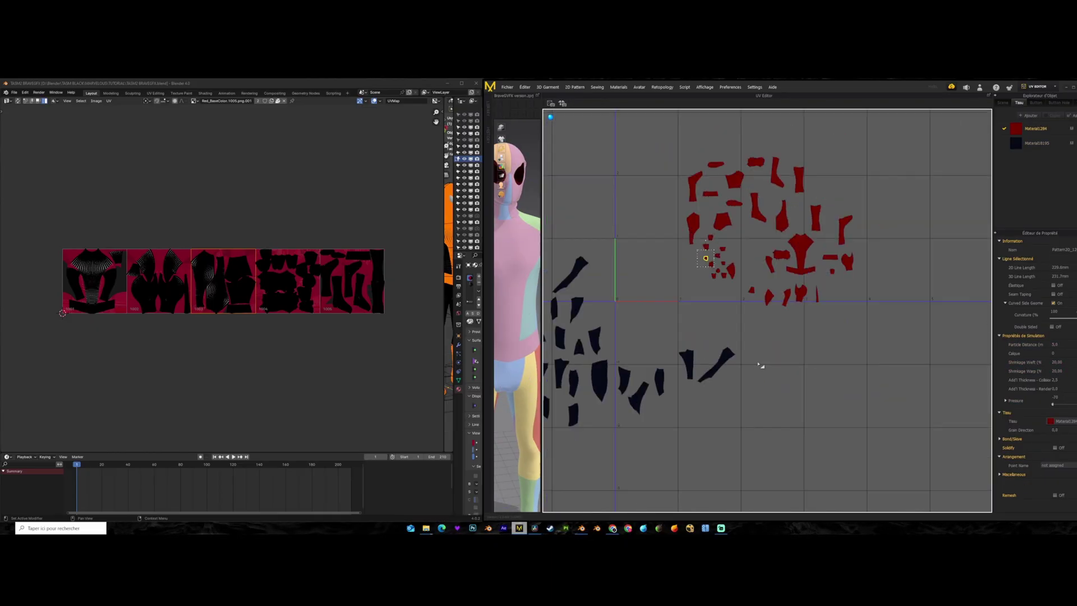
left_click(795, 433)
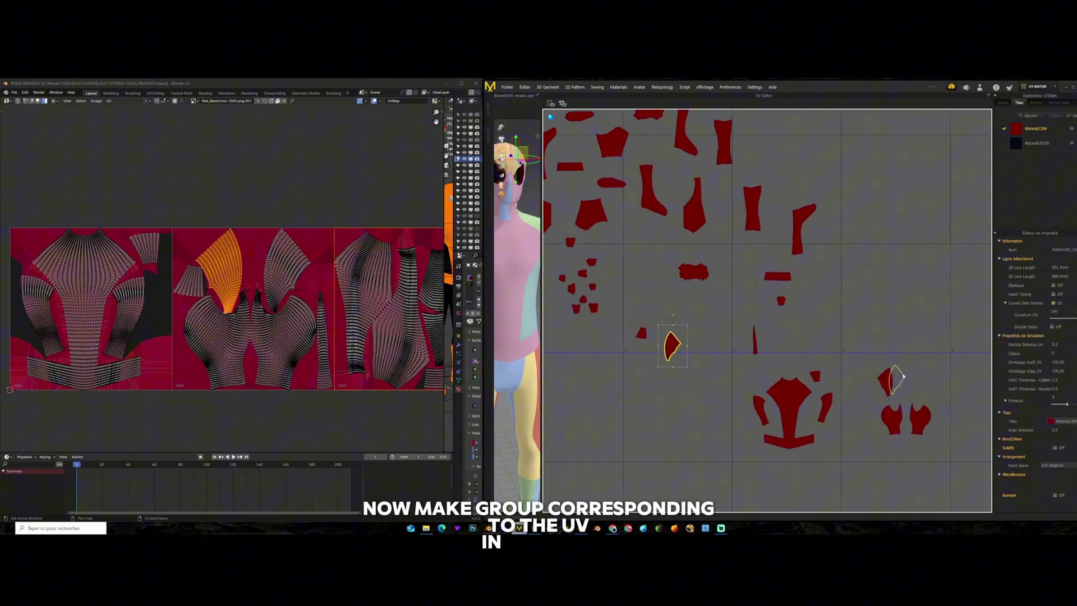
left_click(962, 389)
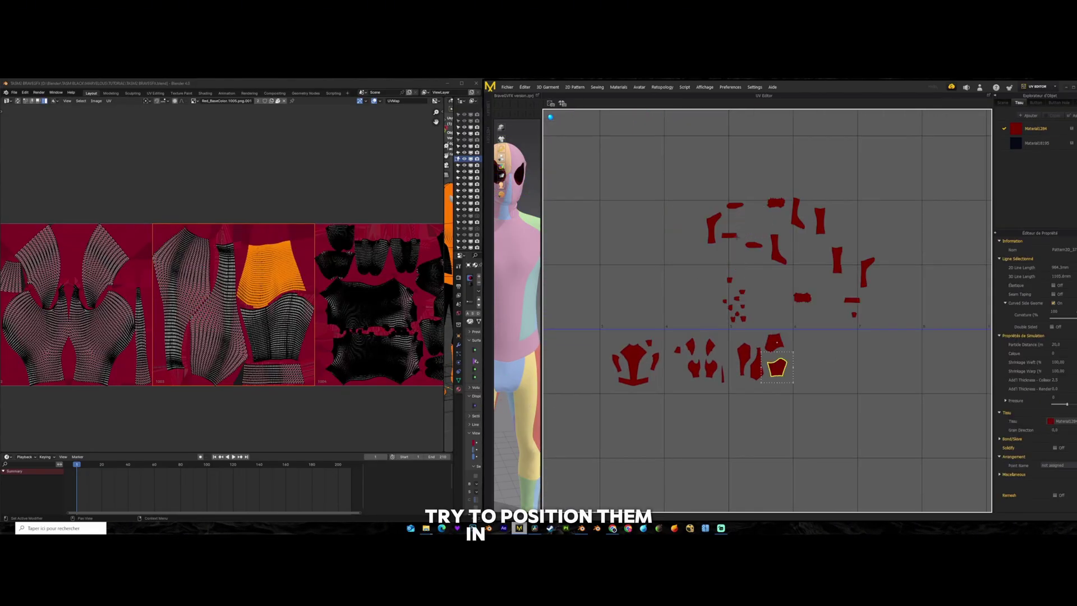
left_click(777, 349)
left_click(687, 293)
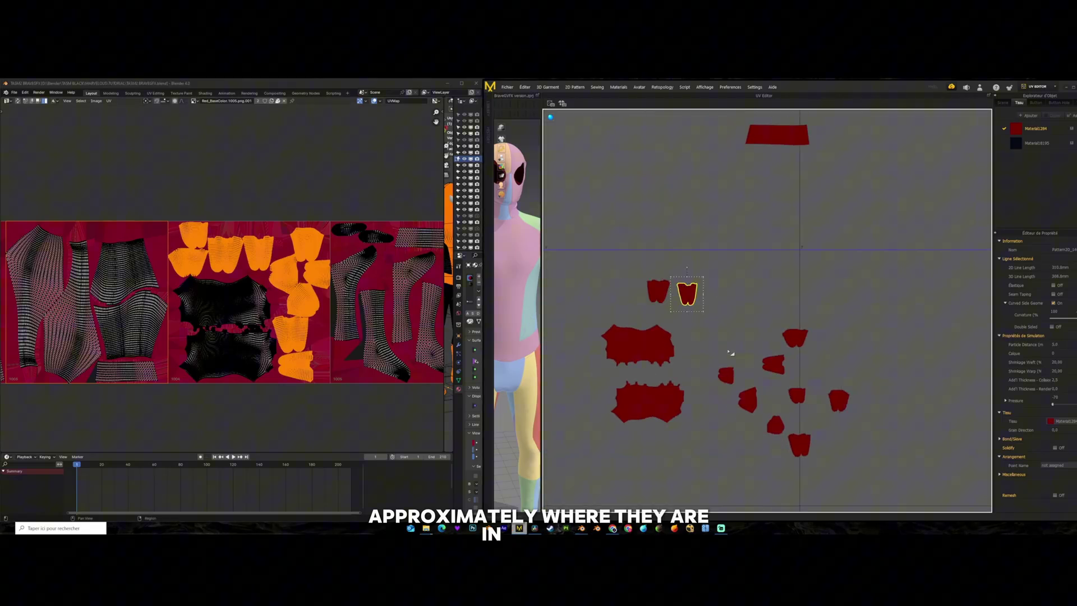
left_click_drag(798, 446, 703, 330)
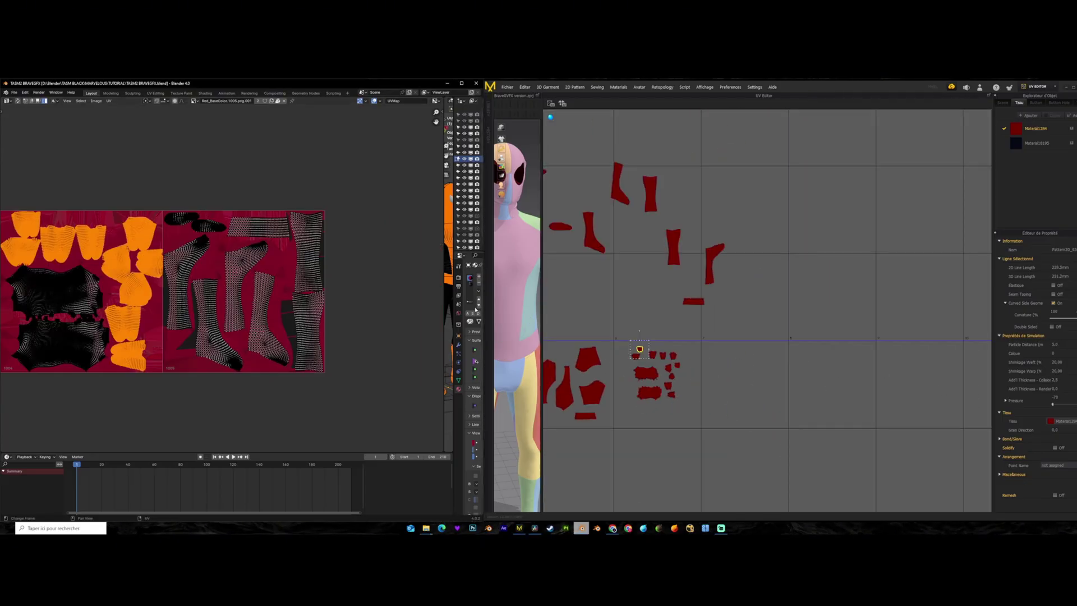
Arrange the dark UV pieces into a row alongside the red ones.
left_click(752, 352)
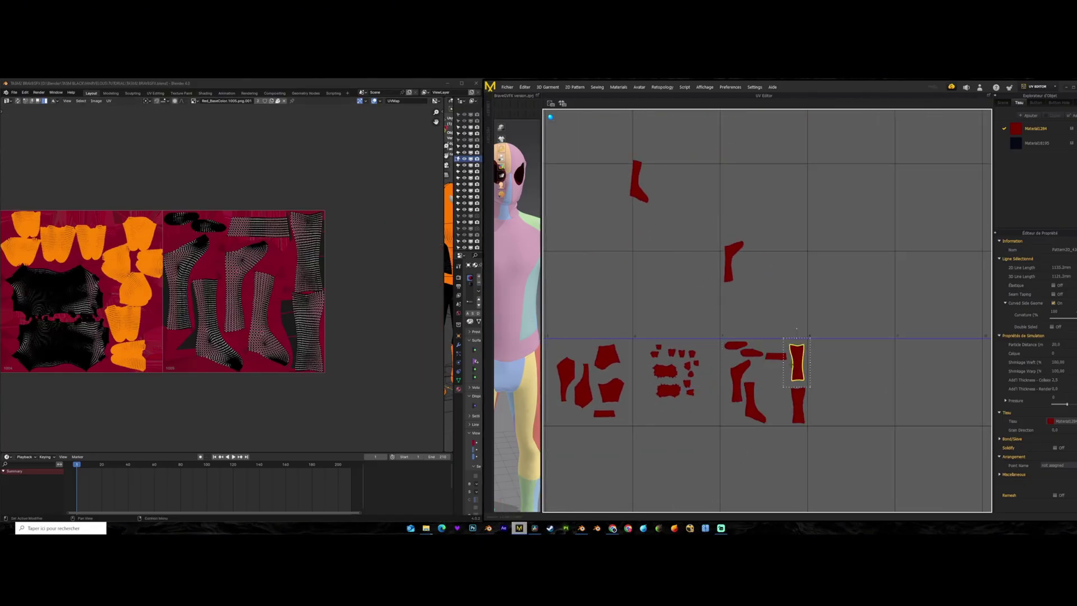
left_click(700, 437)
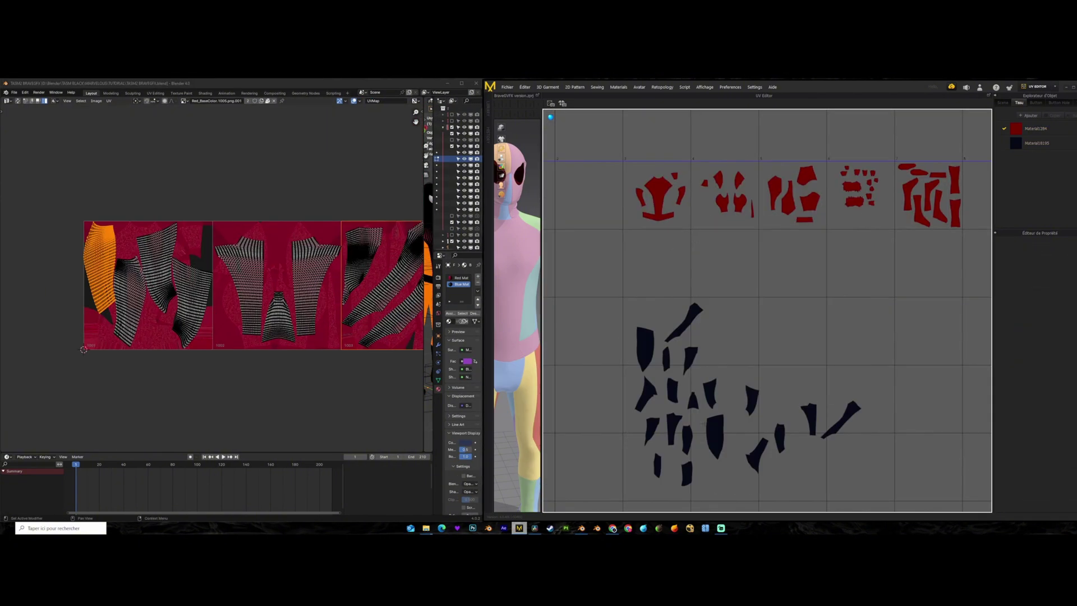
left_click_drag(805, 445, 781, 251)
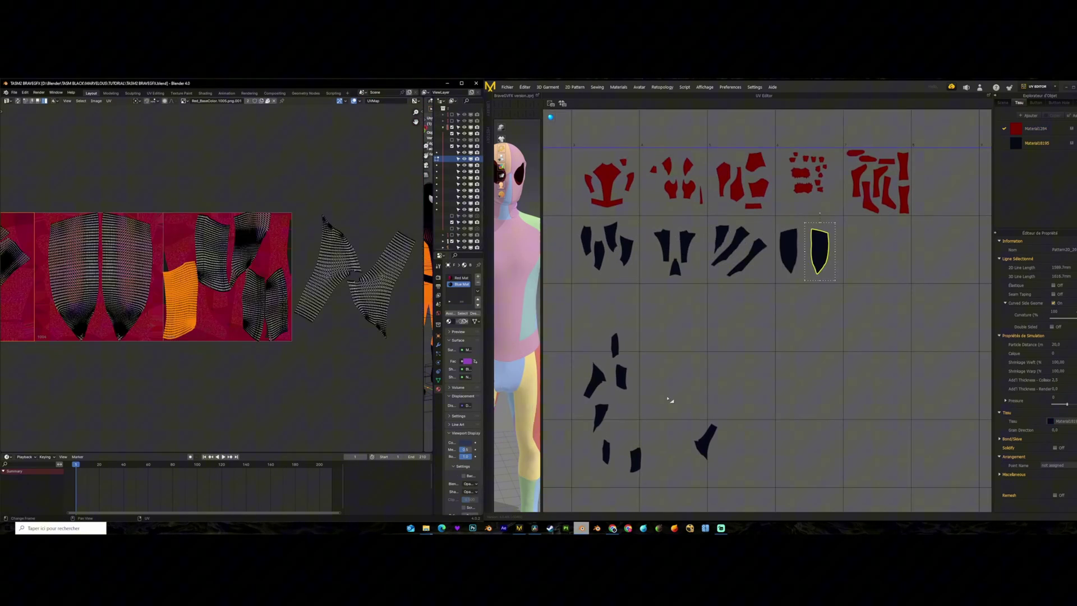
left_click_drag(661, 364, 758, 241)
scroll(758, 308, "down", 3)
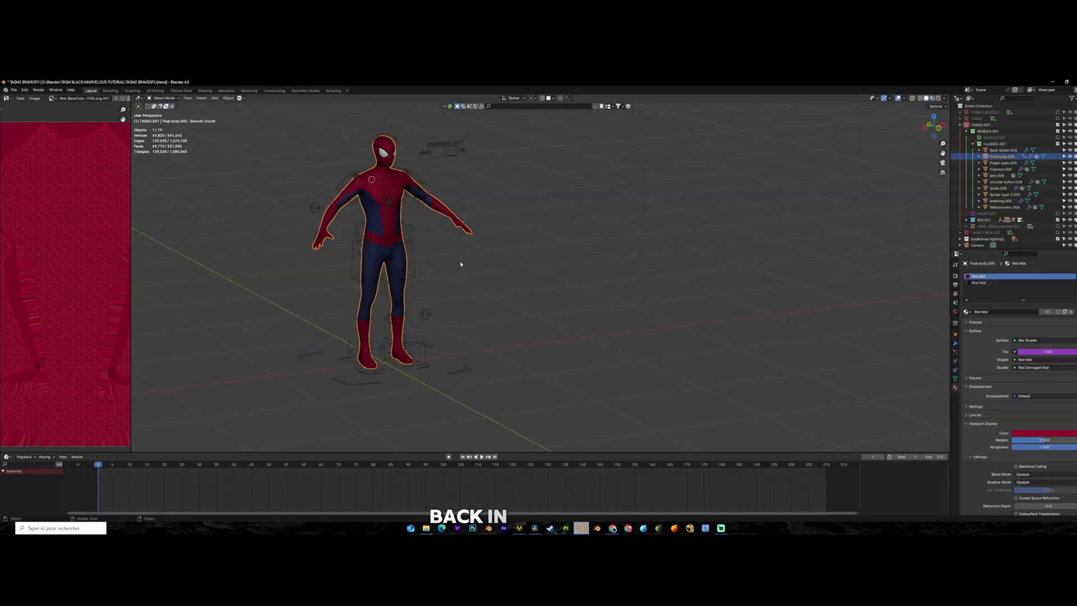
Add a plane turned 90 degrees and apply an Array modifier with Count 5.
key("shift+a")
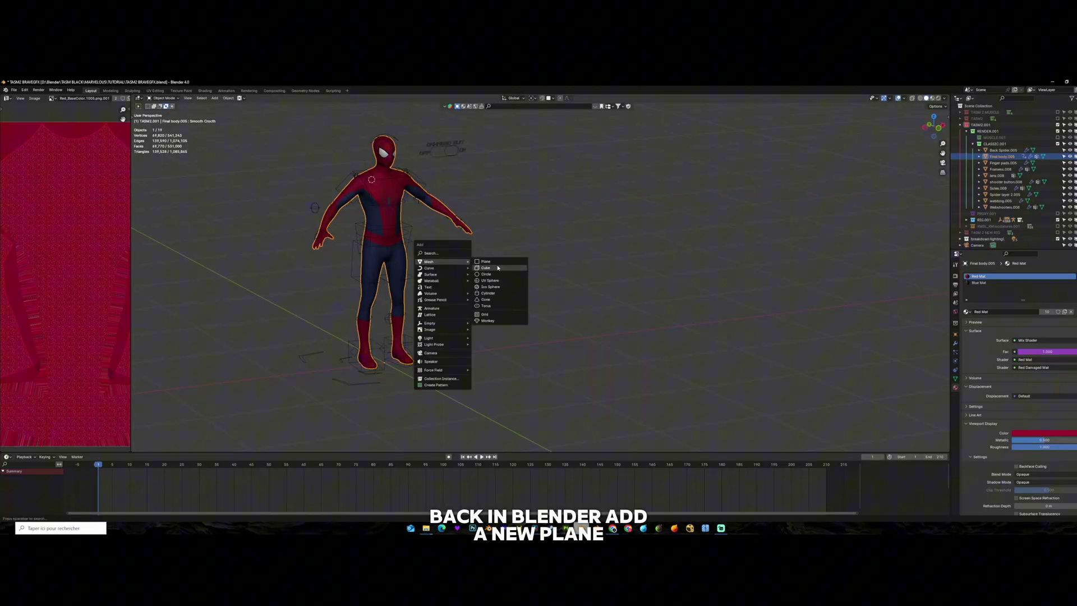
left_click(486, 261)
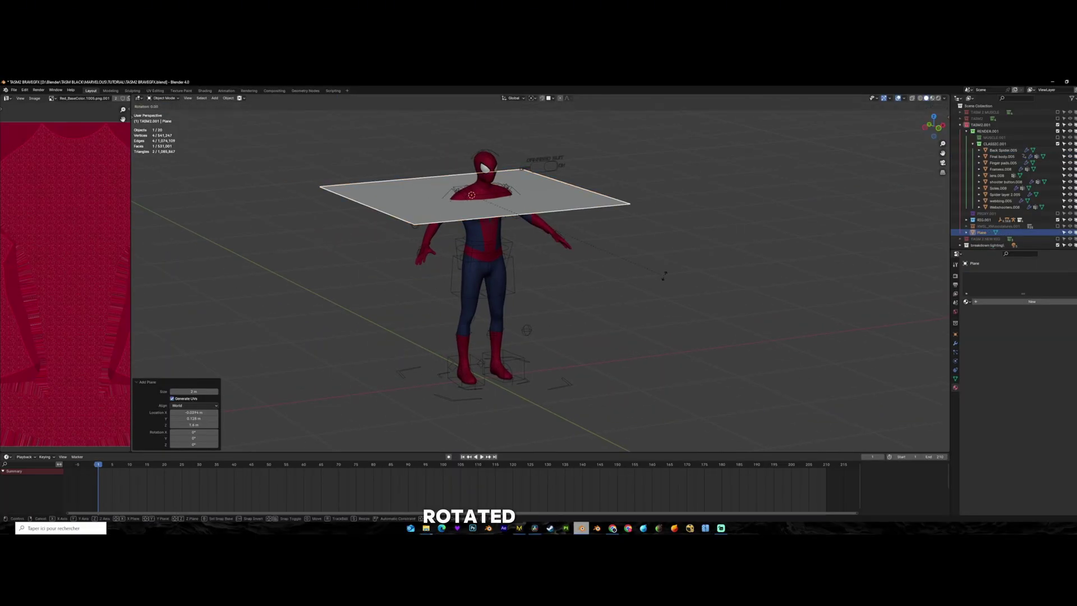
type("90")
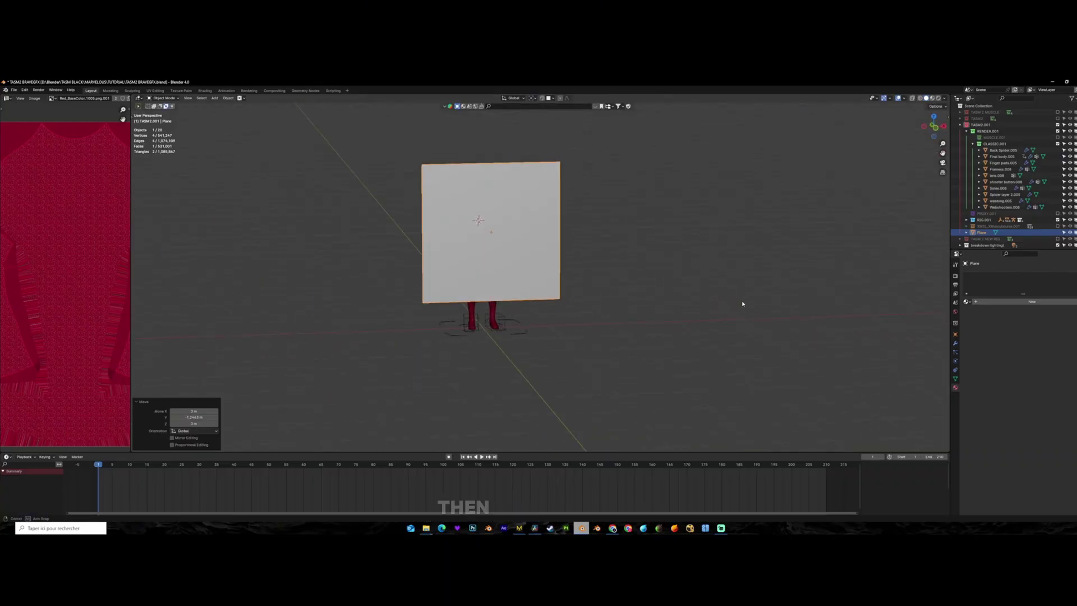
key("shift+a")
type("a")
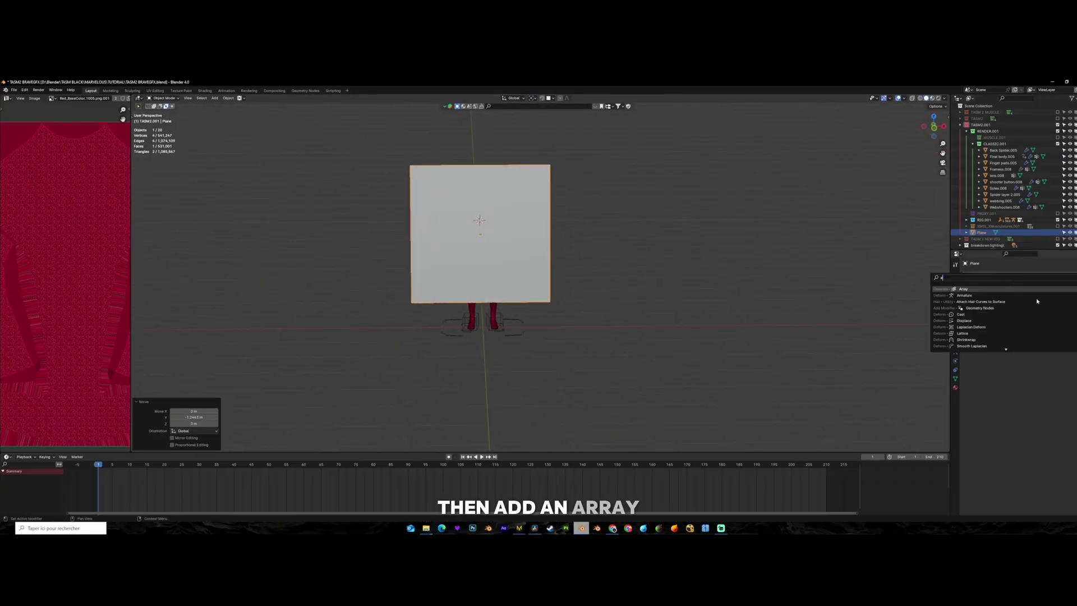
key("Return")
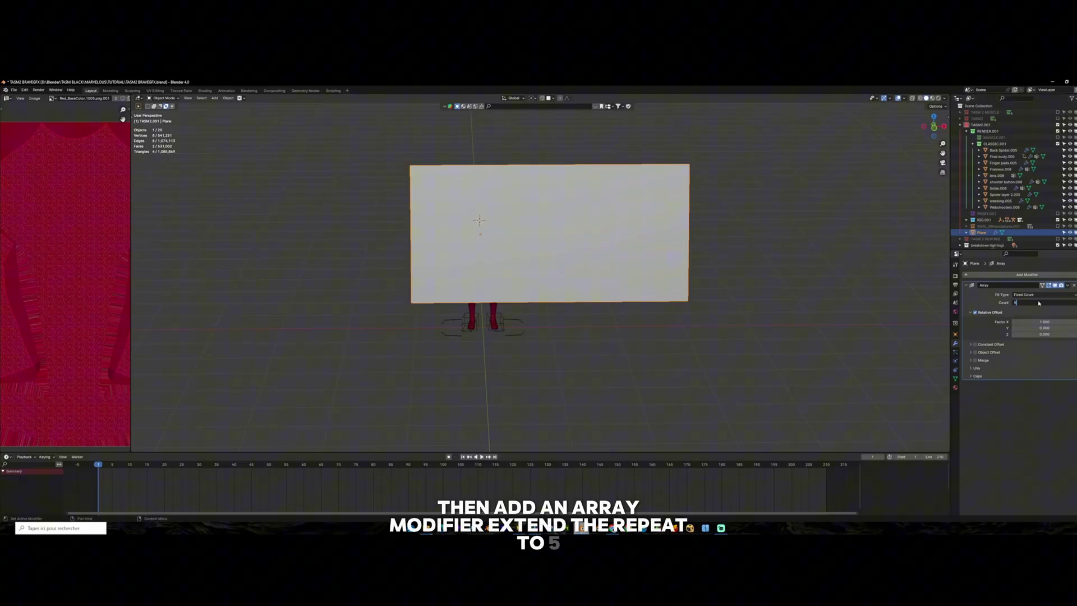
left_click(1038, 303)
type("5")
key("Return")
left_click(229, 97)
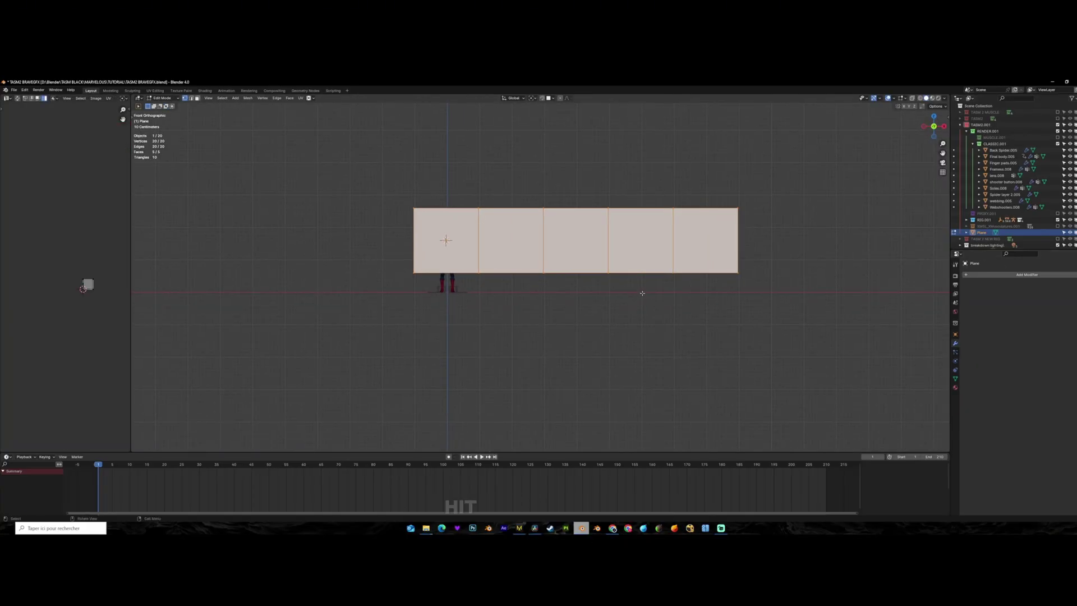
Project the strip's UVs from view and export it as a Wavefront OBJ.
key("u")
left_click(617, 293)
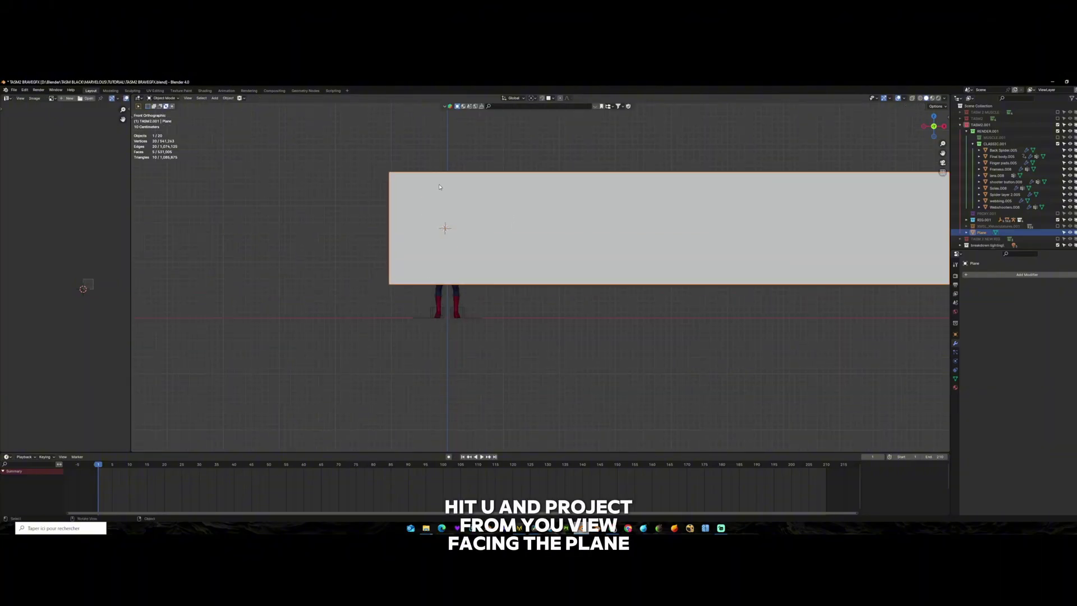
left_click(13, 89)
mouse_move(25, 186)
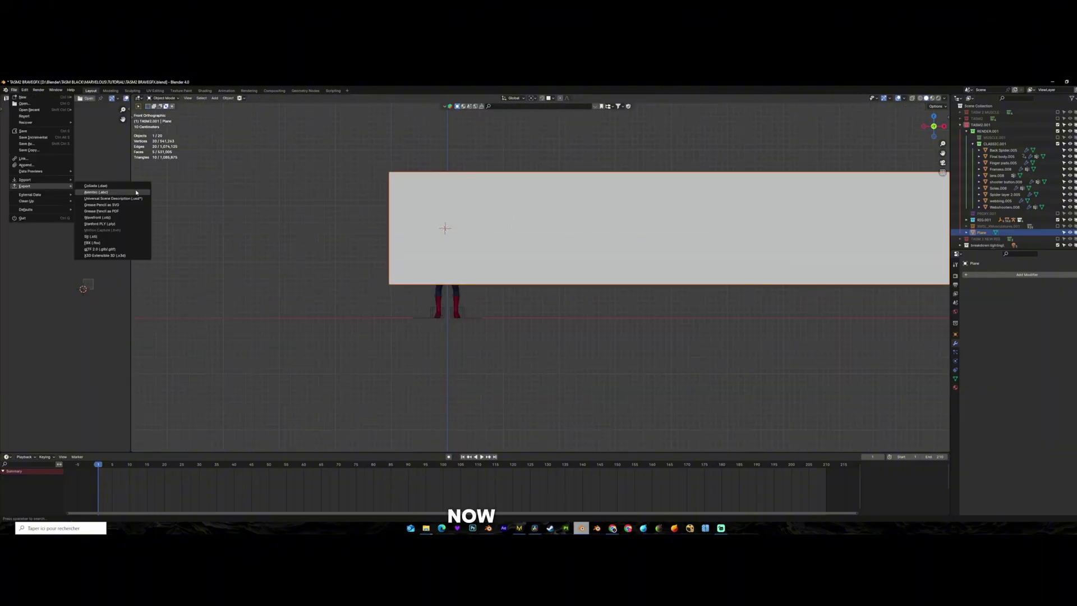
left_click(129, 218)
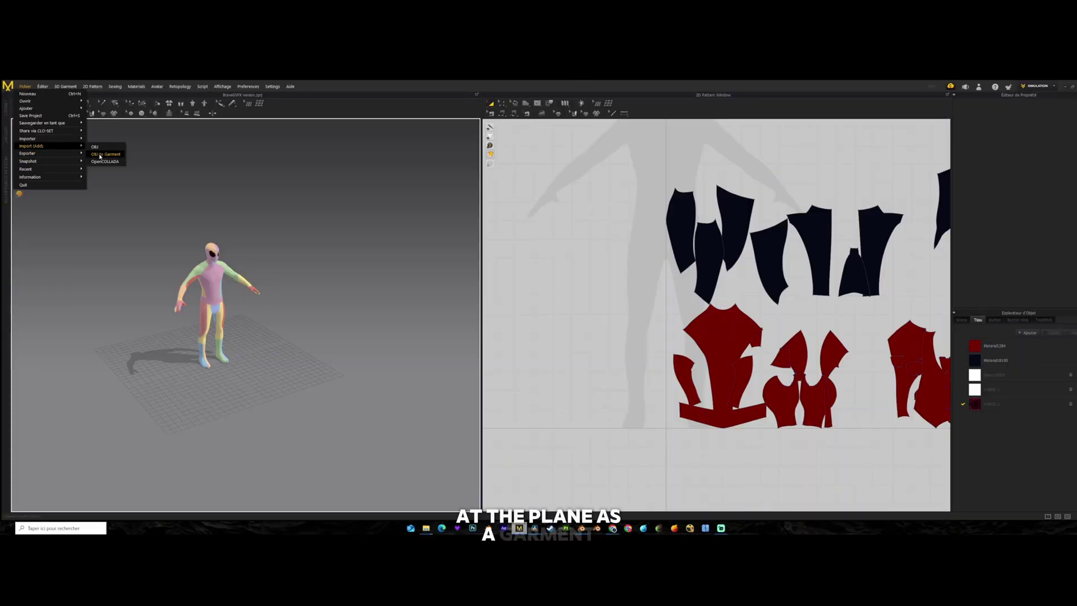
Import 'UV support' through OBJ to Garment and accept the Import OBJ settings.
left_click(101, 154)
double_click(119, 136)
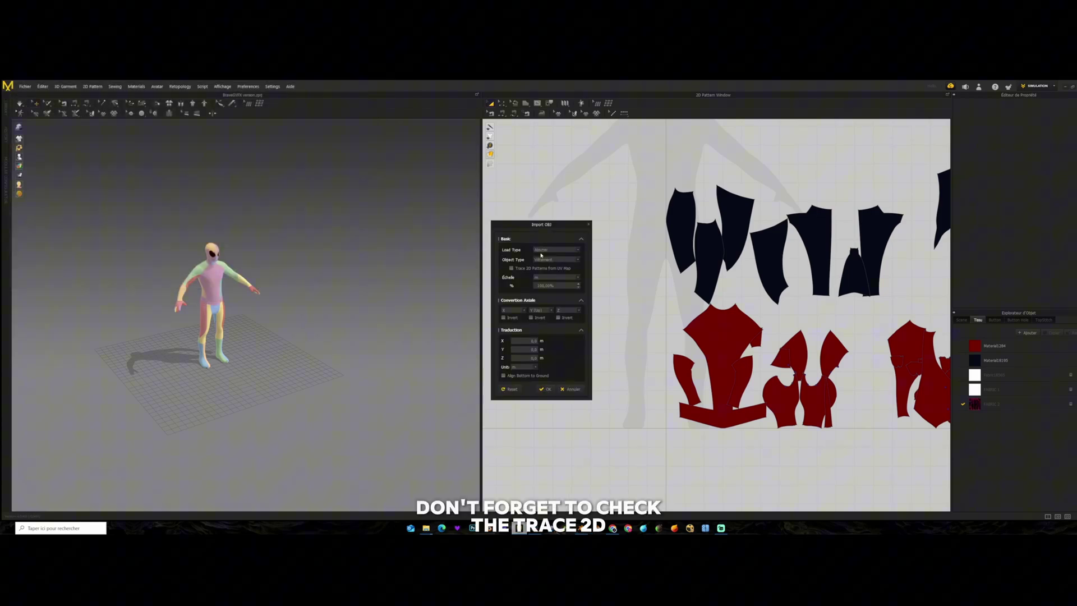
left_click(547, 389)
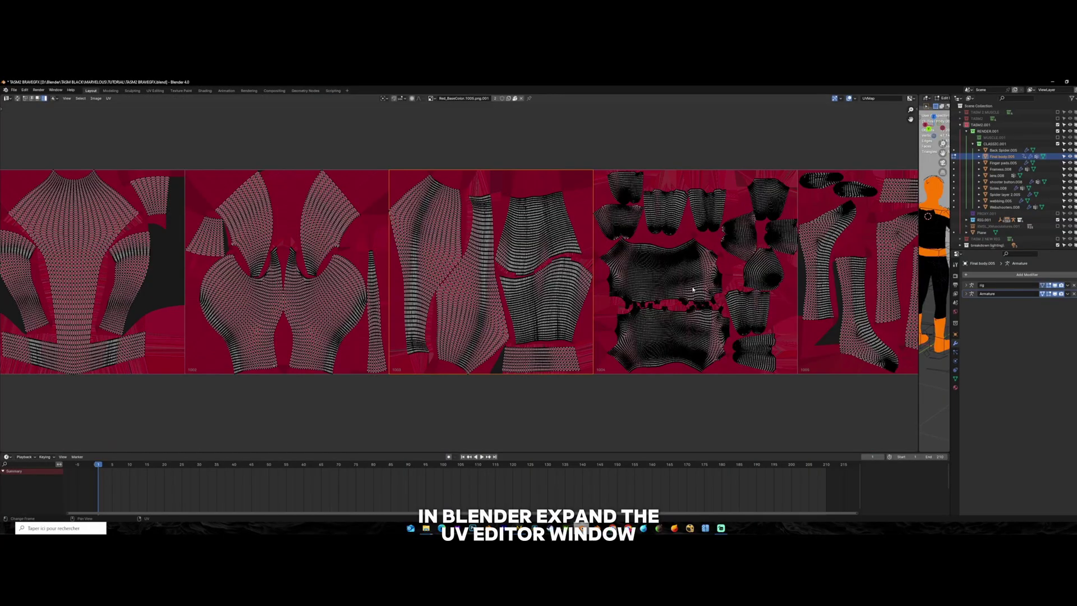
Snip the five red UDIM tiles with the screen capture tool and save as 'UV guide'.
scroll(693, 290, "down", 1)
key("super")
type("capture")
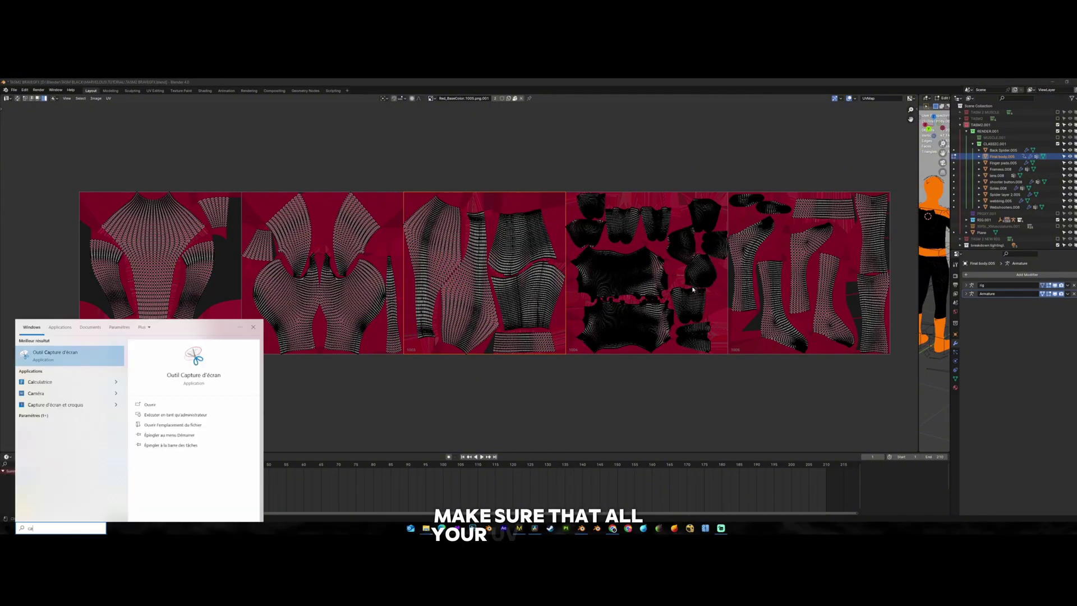
key("Return")
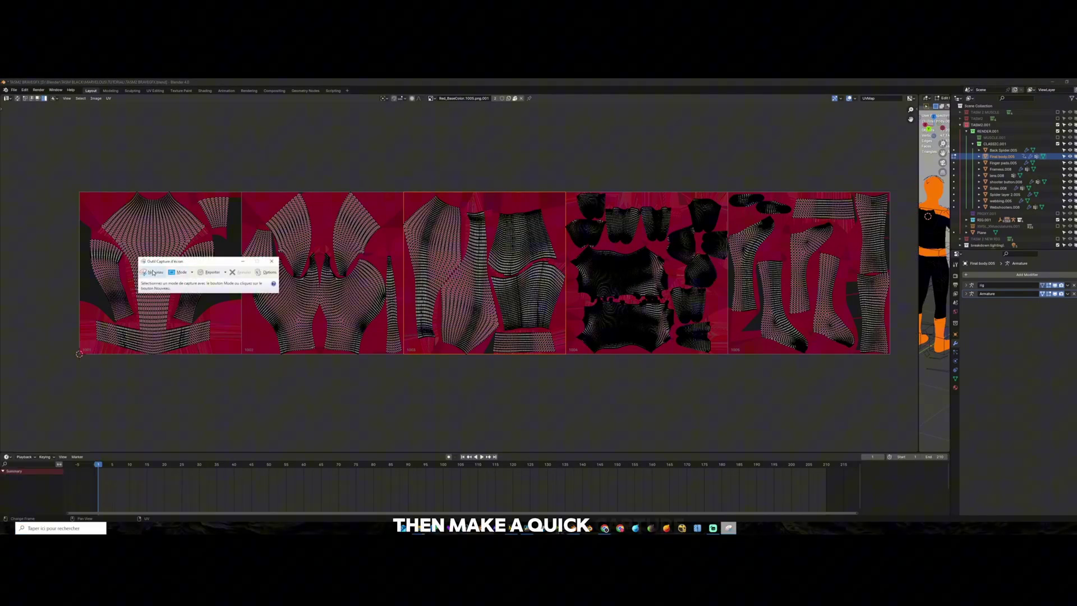
left_click(154, 272)
left_click_drag(79, 192, 891, 355)
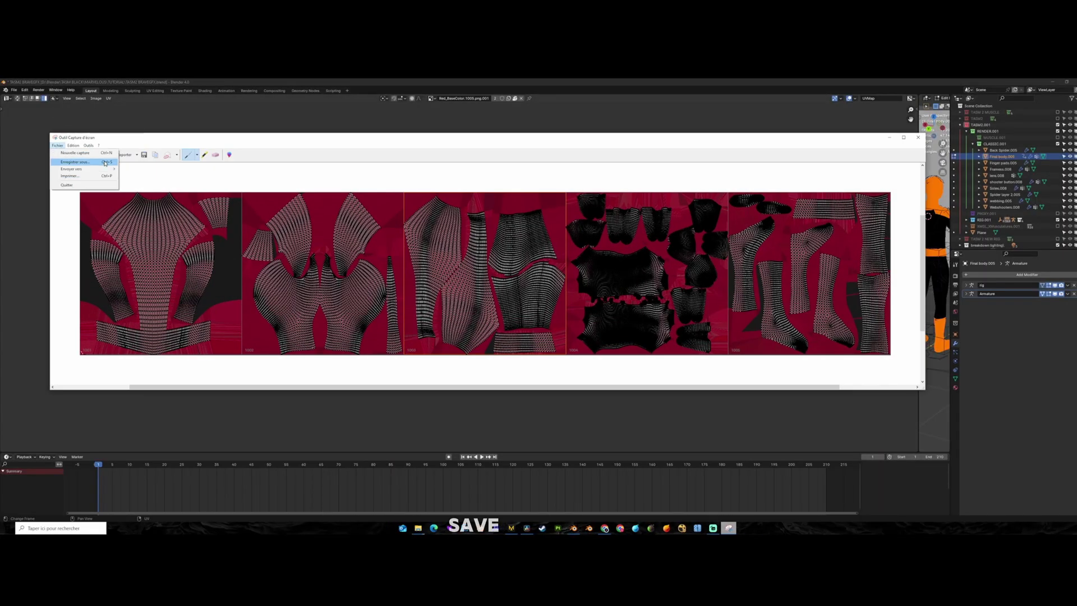
key("ctrl+s")
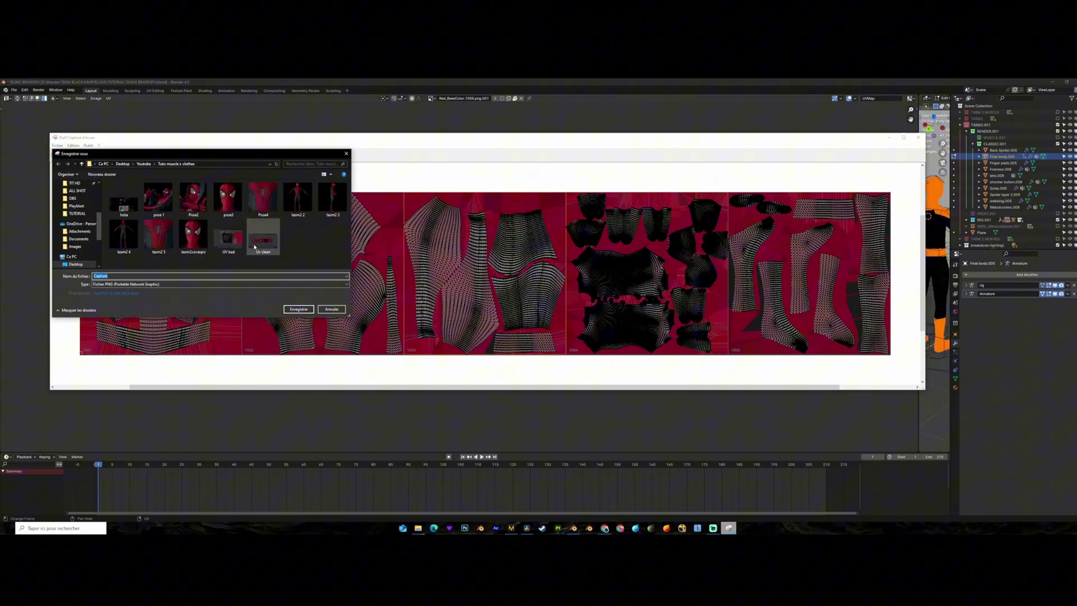
type("UV guide")
key("Return")
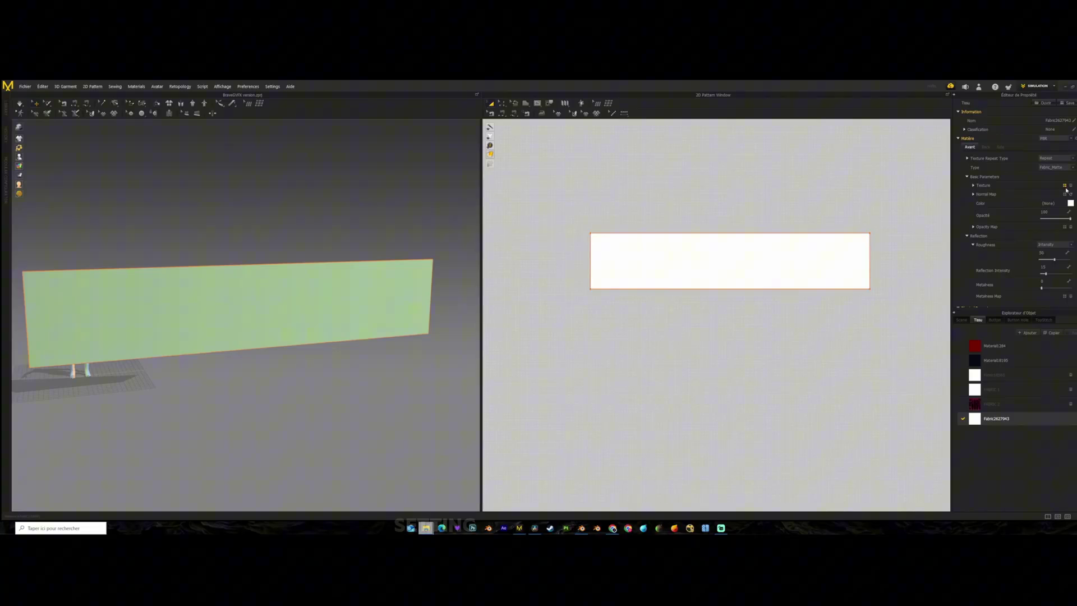
Load the UV guide image into the fabric's Texture slot.
left_click(1065, 187)
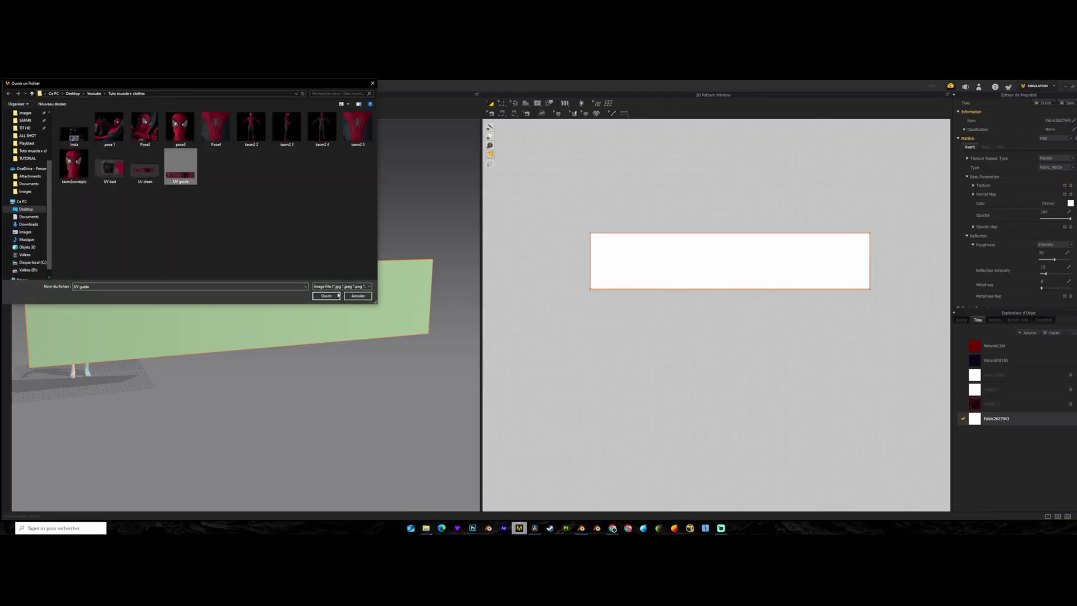
left_click(338, 296)
scroll(769, 250, "up", 2)
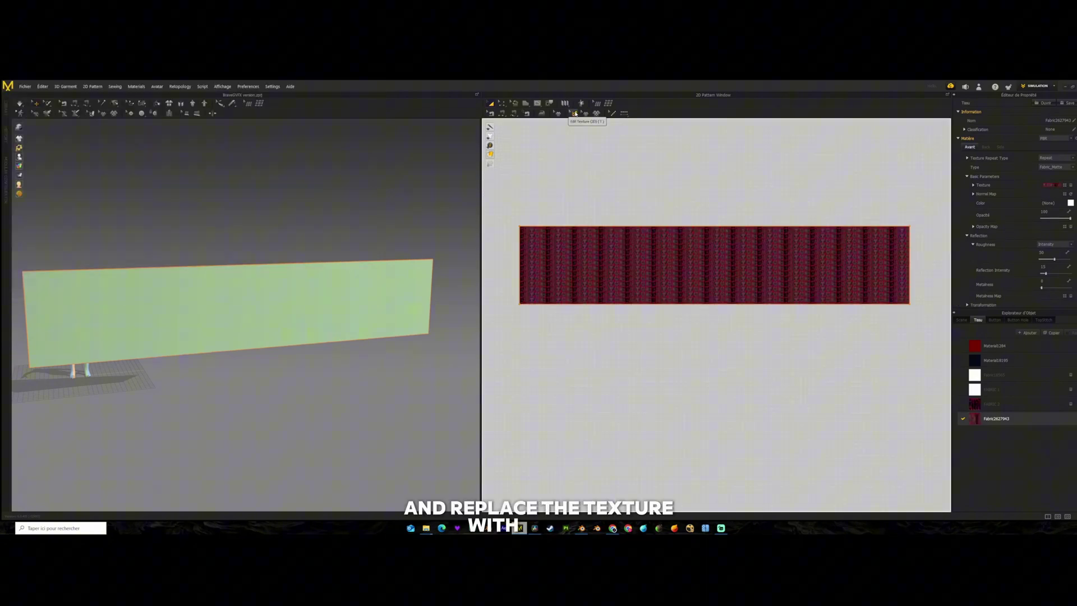
Scale the guide texture on the strip with Edit Texture so the tiles fill its height.
left_click(575, 114)
left_click(278, 283)
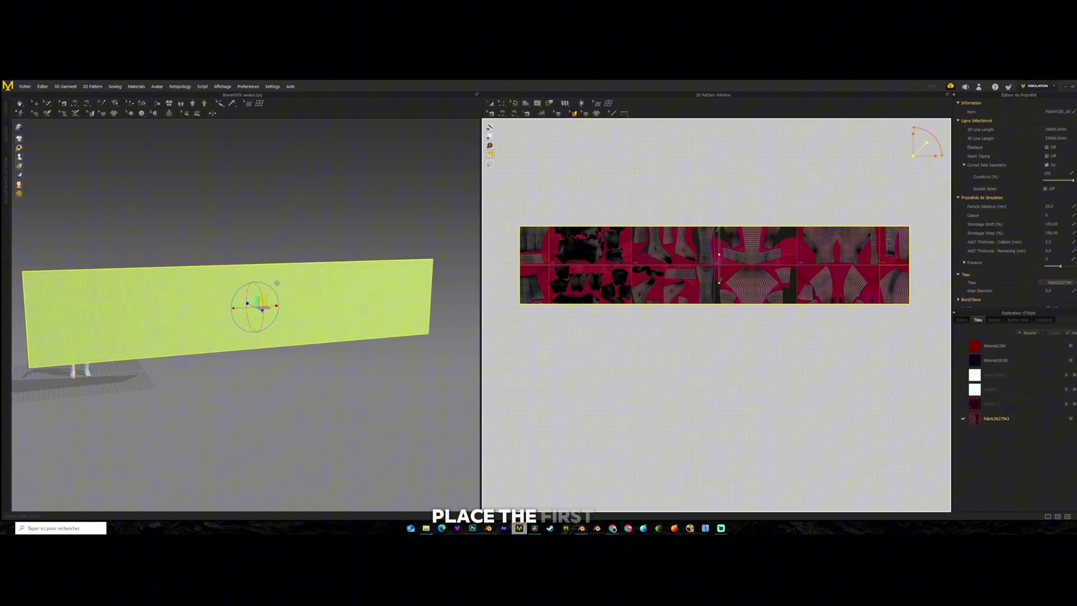
scroll(690, 385, "up", 3)
scroll(634, 321, "down", 3)
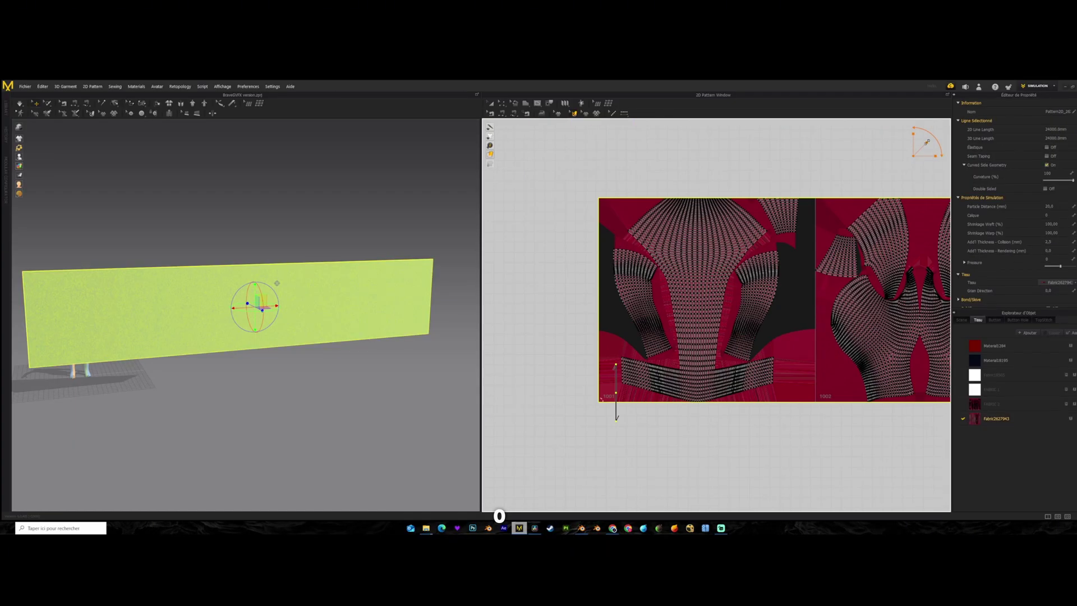
left_click_drag(890, 164, 934, 151)
Move and scale the strip's UV rectangle so its red guide tiles match the suit UV pieces.
scroll(852, 257, "down", 3)
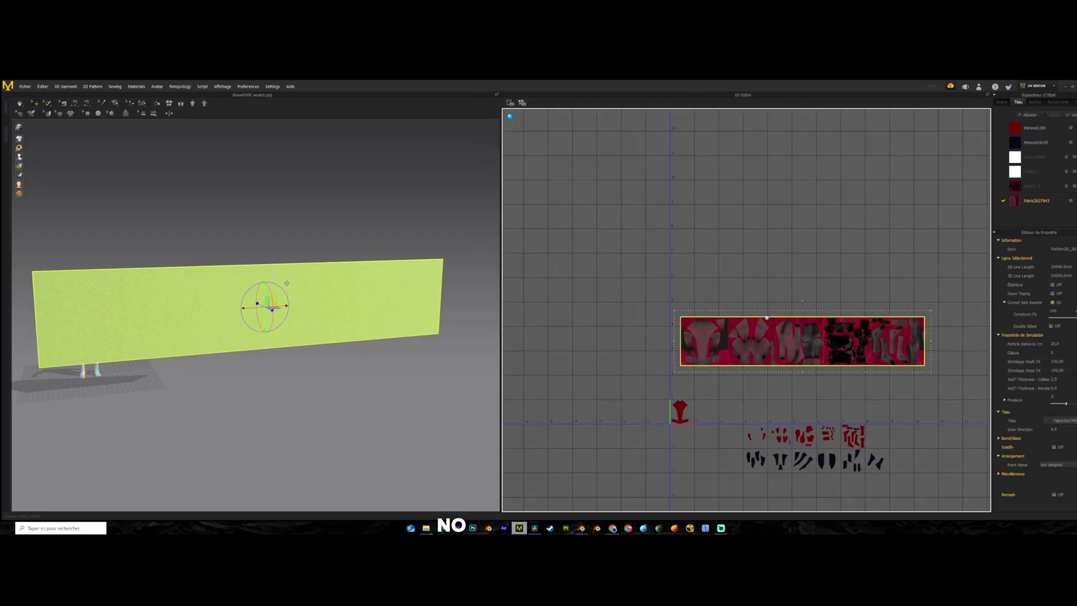
scroll(795, 226, "up", 5)
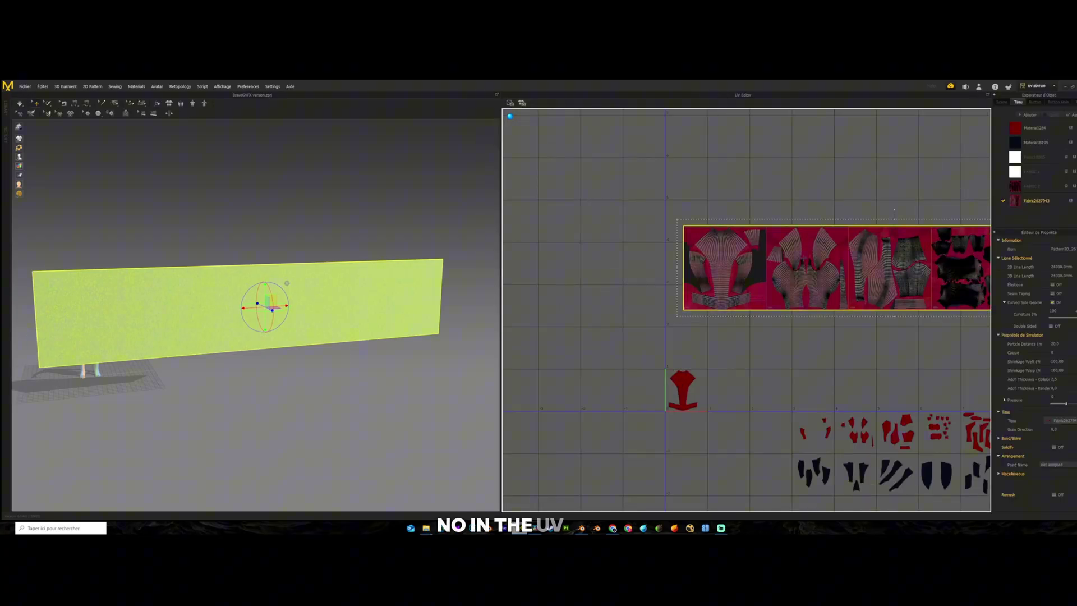
scroll(795, 226, "down", 2)
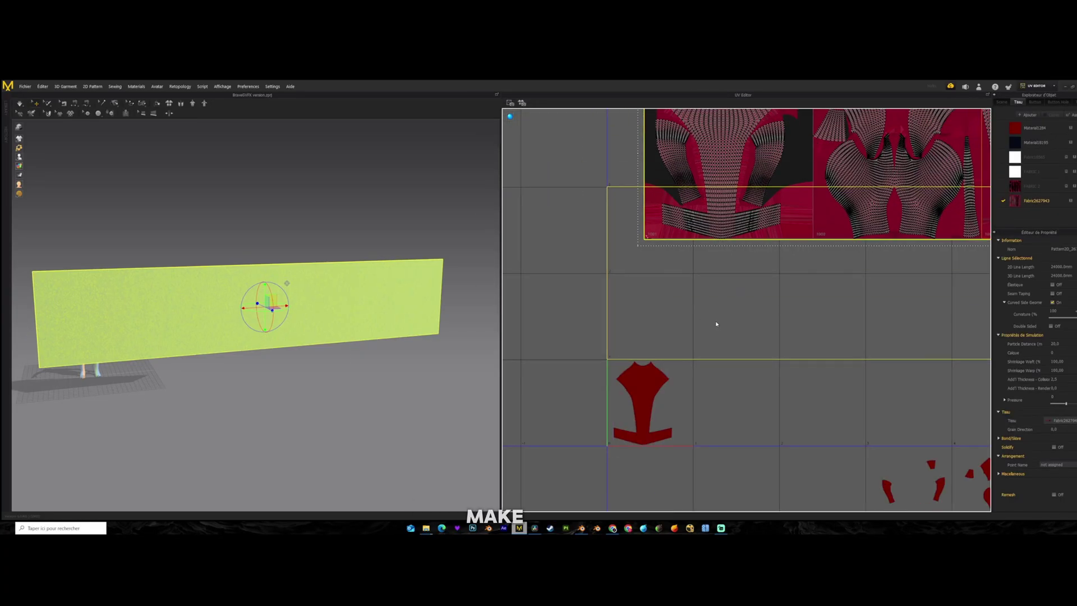
left_click_drag(716, 324, 685, 276)
scroll(685, 277, "down", 2)
scroll(685, 276, "up", 6)
scroll(548, 207, "down", 2)
scroll(700, 223, "up", 6)
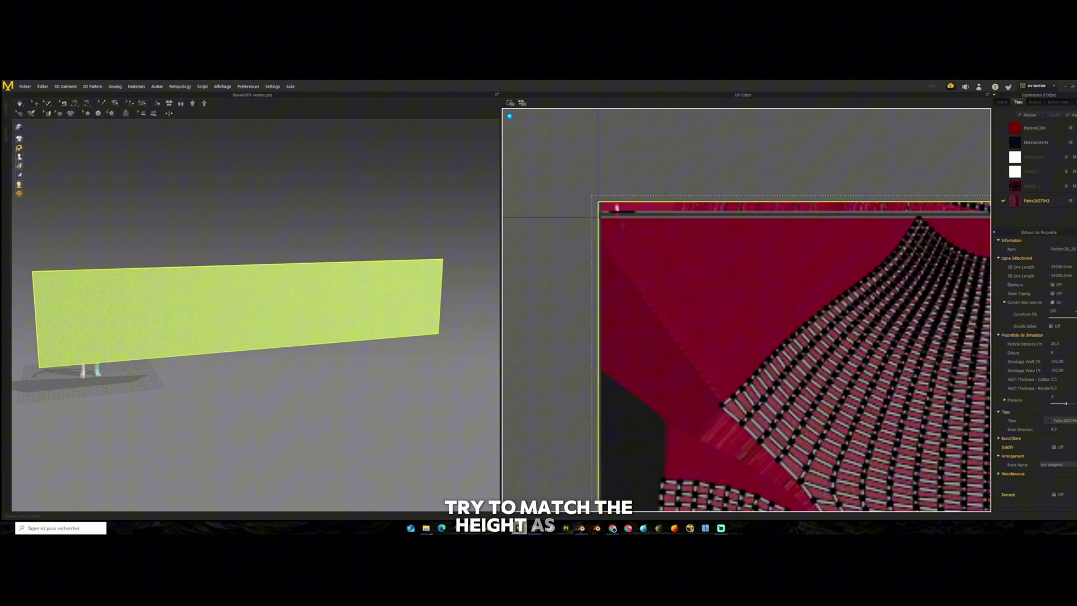
scroll(700, 223, "down", 2)
scroll(651, 337, "up", 4)
scroll(639, 252, "down", 2)
scroll(627, 161, "up", 1)
scroll(627, 161, "down", 1)
scroll(522, 287, "up", 2)
scroll(606, 303, "up", 1)
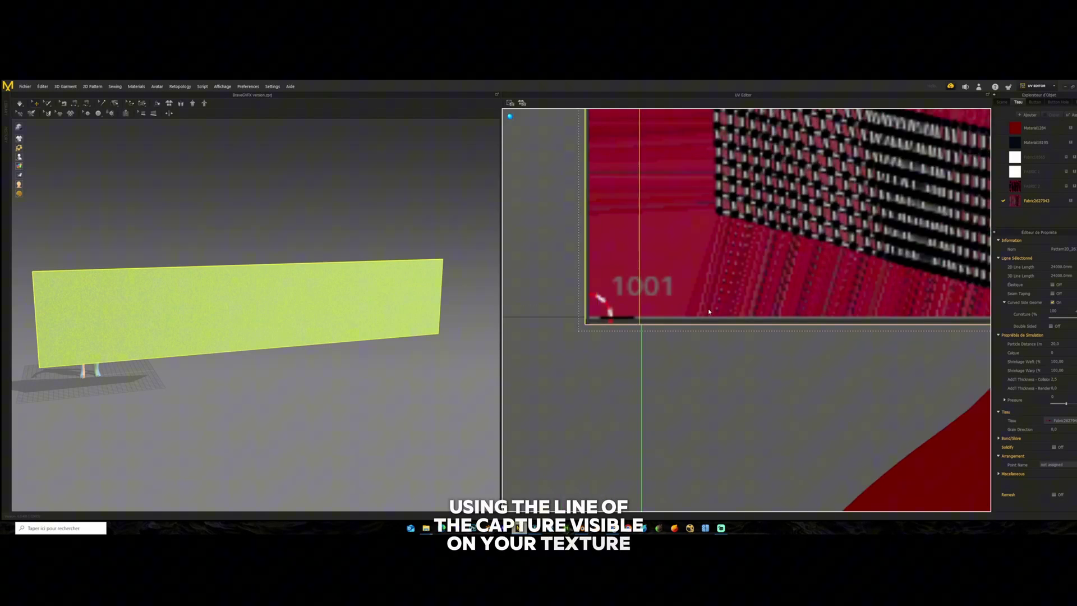
scroll(606, 303, "down", 3)
scroll(746, 309, "down", 2)
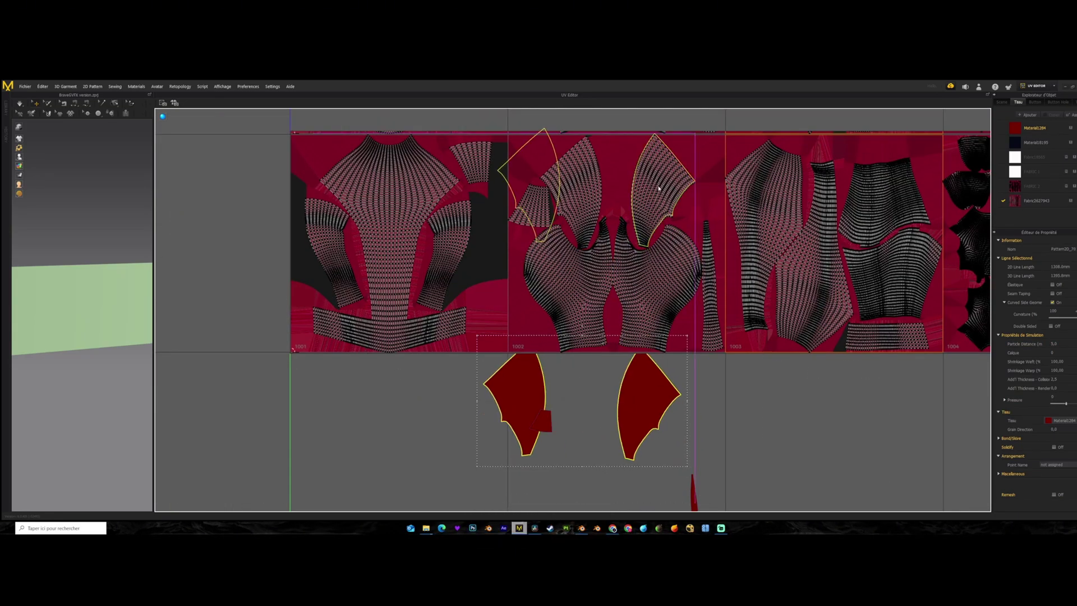
scroll(659, 189, "up", 2)
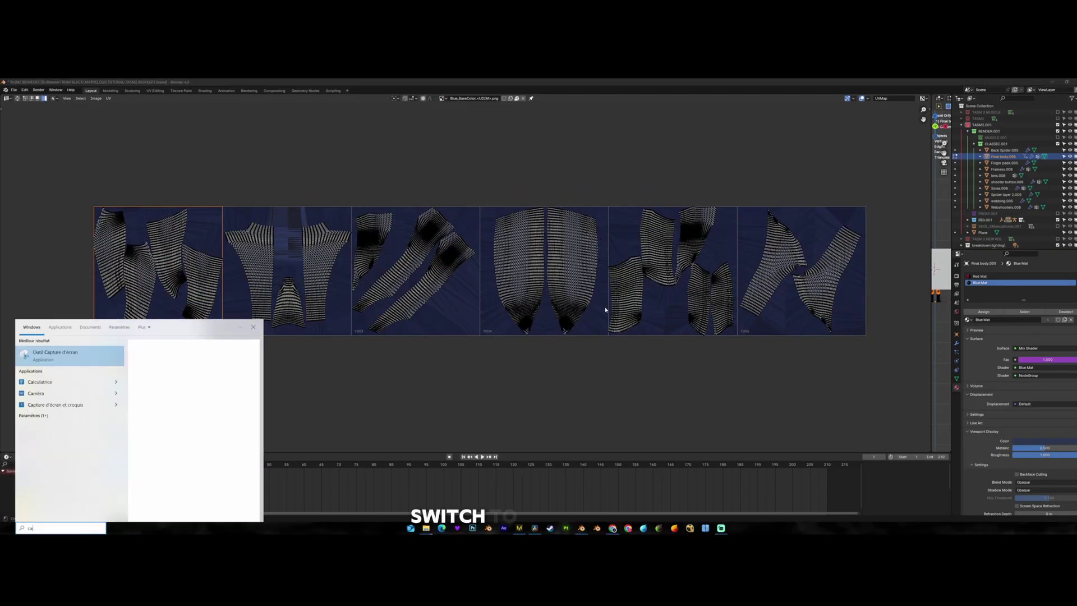
Capture the blue UV tiles and load 'UV guide blue' as the fabric texture.
left_click(144, 273)
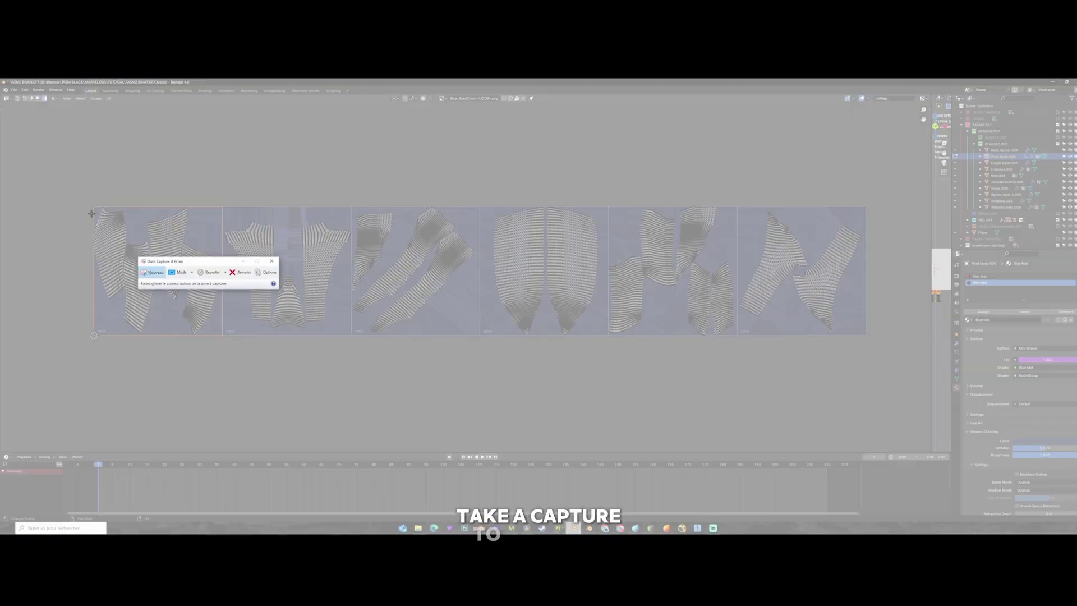
left_click_drag(94, 207, 866, 335)
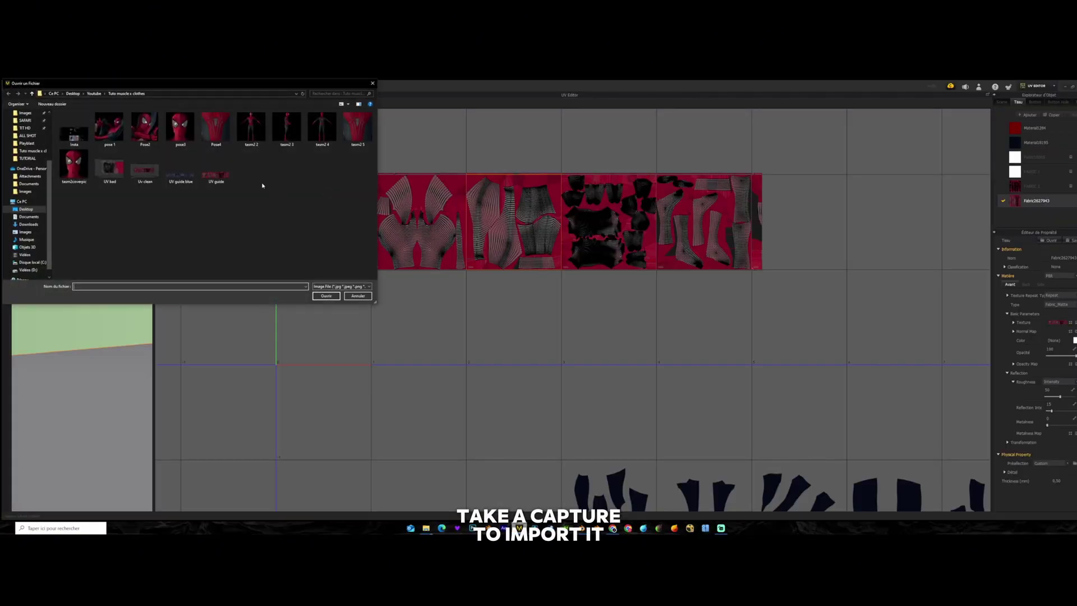
double_click(188, 175)
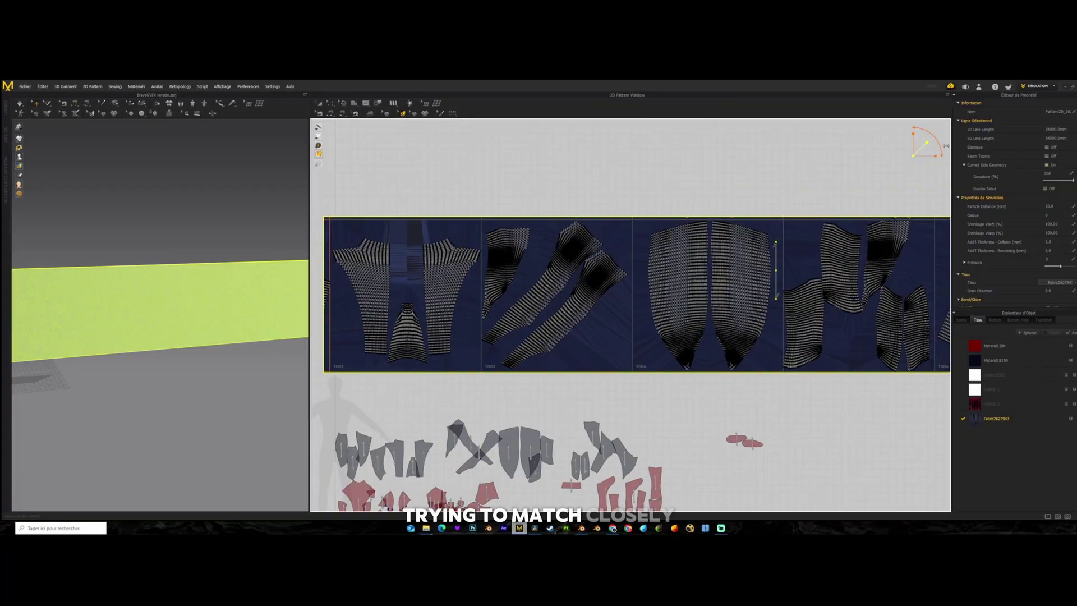
Select the strip pattern and check its bottom-edge alignment in the 2D window.
scroll(442, 289, "up", 5)
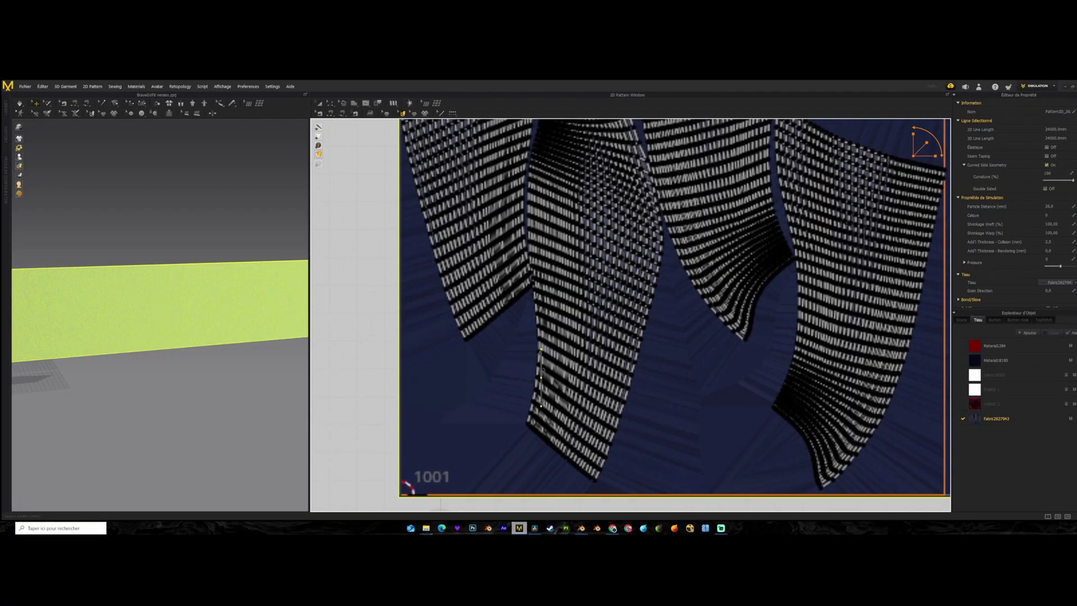
scroll(442, 289, "down", 5)
scroll(442, 289, "up", 4)
key("Escape")
left_click(827, 268)
scroll(581, 438, "up", 3)
middle_click_drag(581, 439, 581, 362)
In UV editing, place a blue piece over its guide shape and select the diagonal piece in tile 1003.
key("F12")
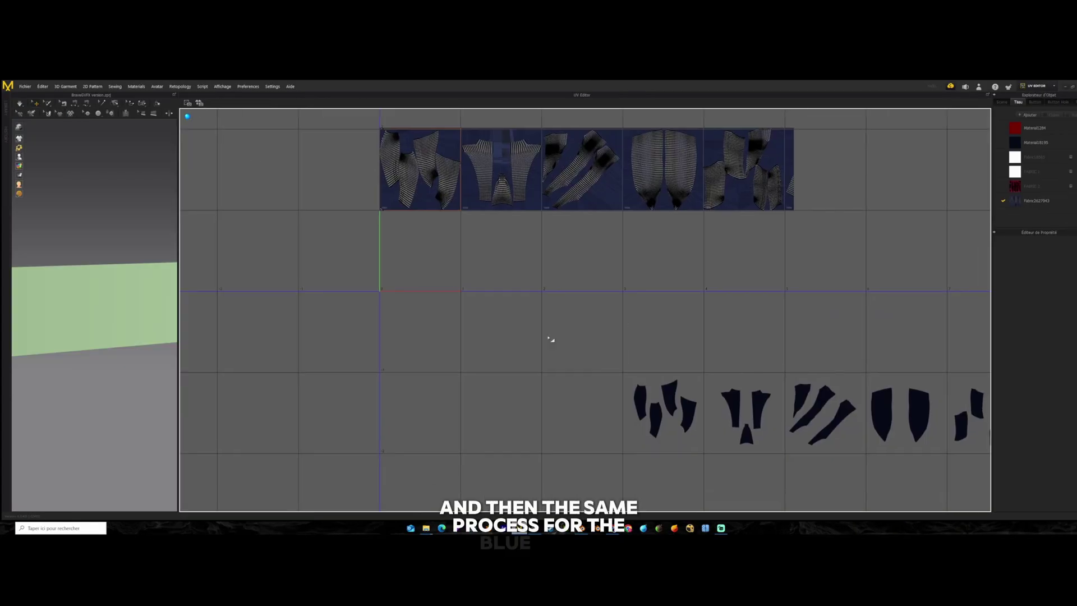
scroll(564, 346, "down", 3)
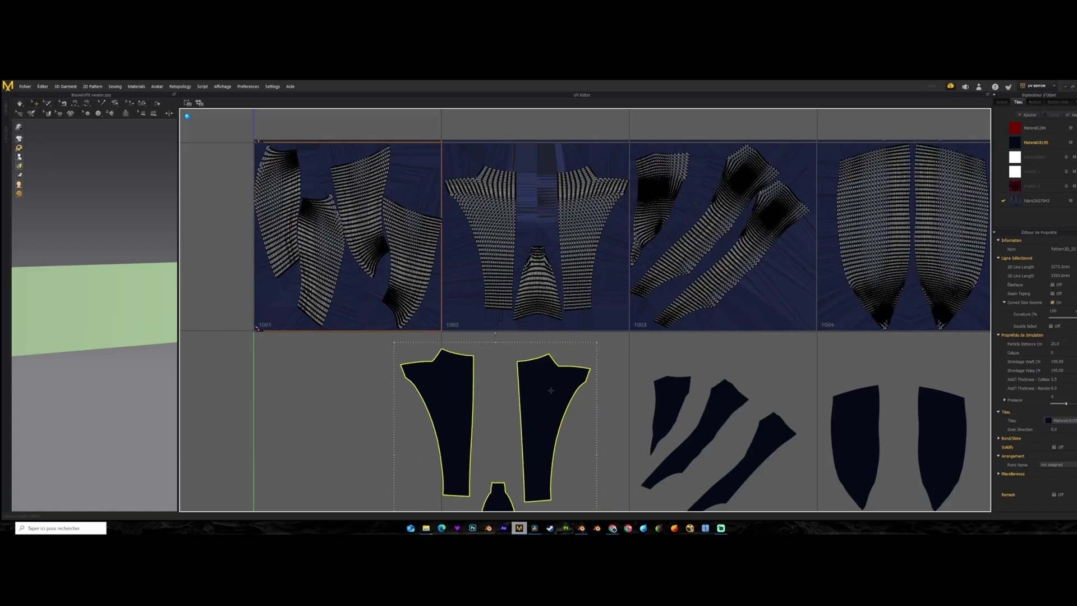
left_click_drag(551, 390, 613, 417)
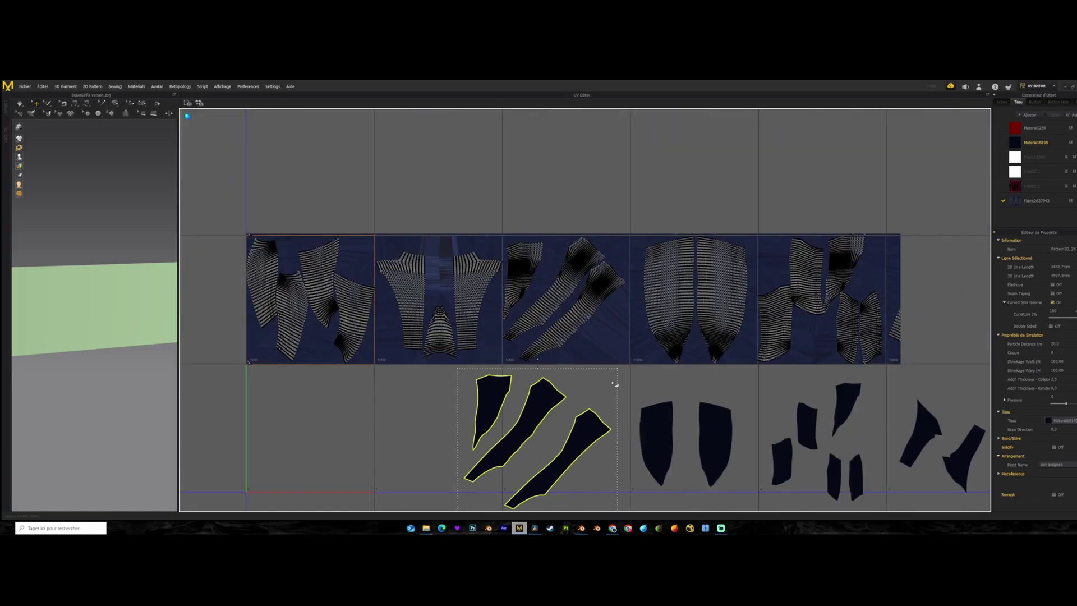
scroll(578, 294, "up", 2)
left_click(615, 269)
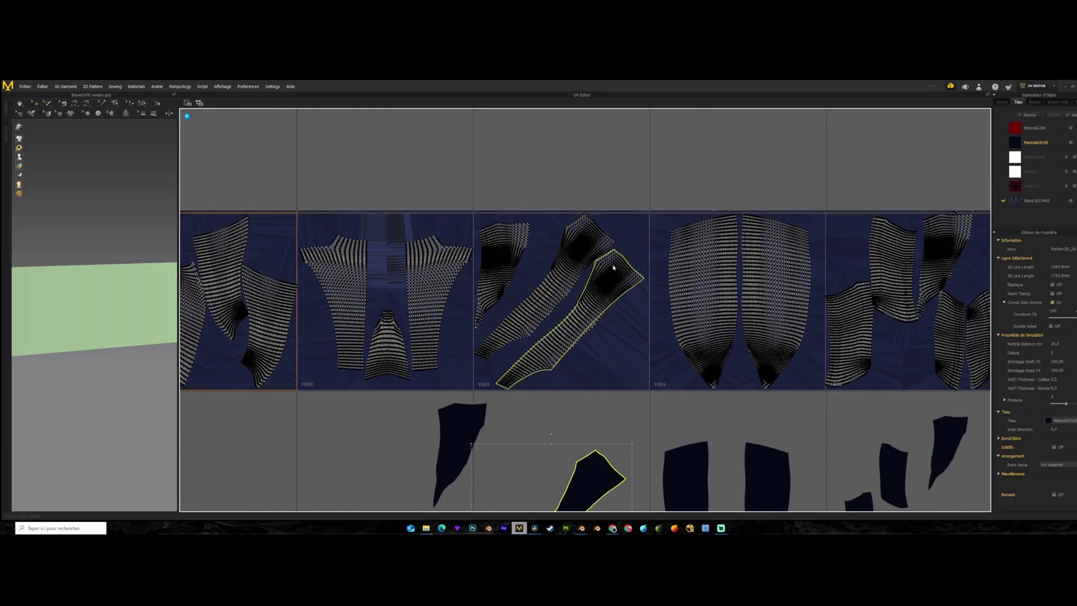
right_click_drag(613, 268, 625, 224)
scroll(541, 435, "down", 2)
Select the shield-shaped pieces and move four small pieces below the tiles.
left_click(456, 409)
left_click_drag(519, 489, 589, 335, "shift")
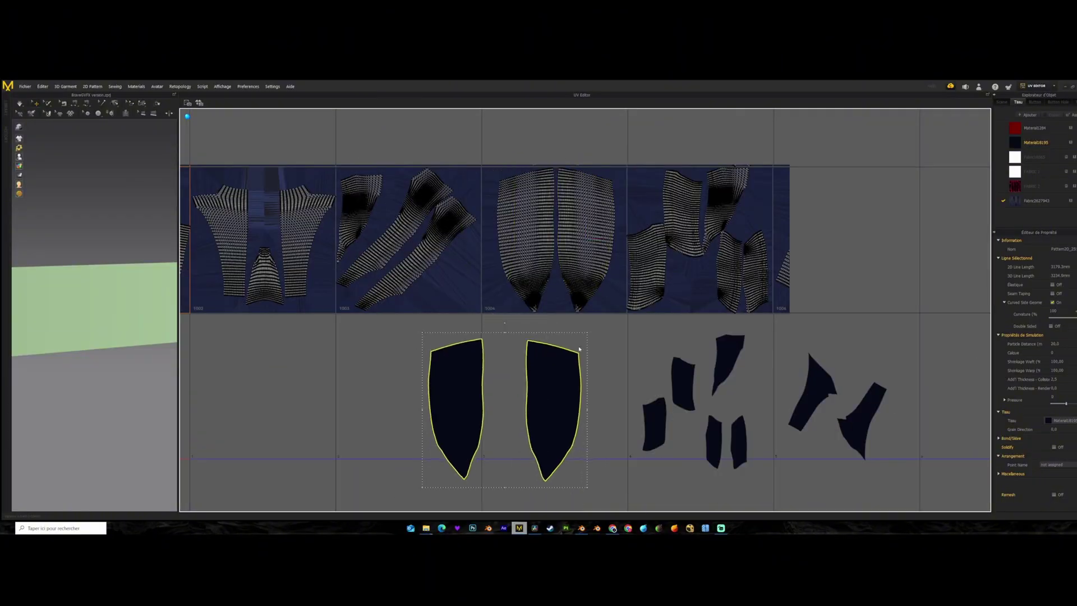
left_click(602, 218)
scroll(602, 217, "up", 3)
scroll(589, 292, "down", 3)
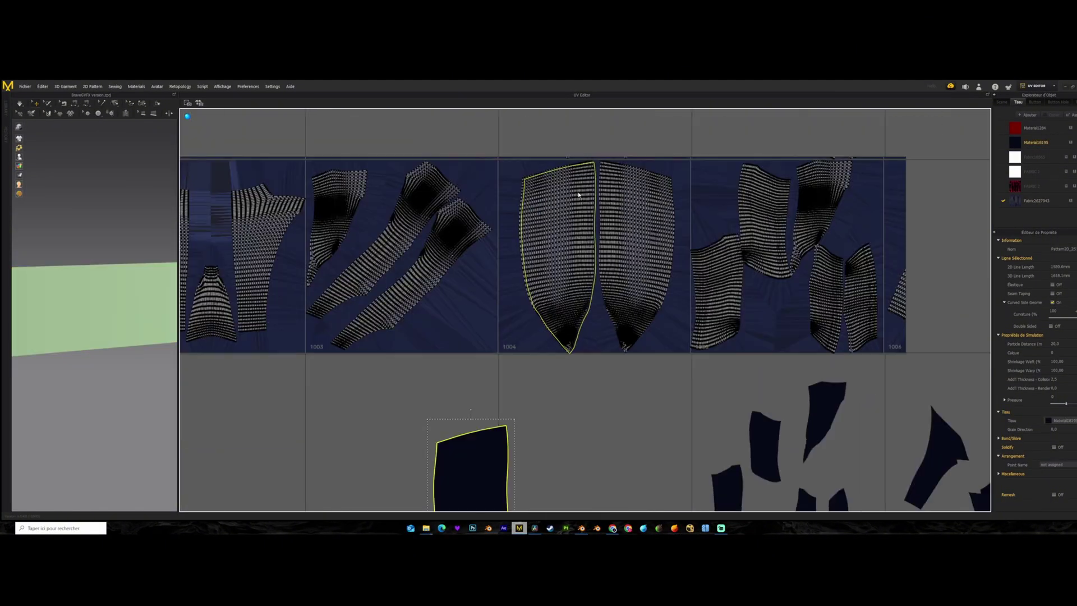
left_click_drag(540, 493, 654, 385, "shift")
Move two pieces to the right of the tile, then select the whole textured UV block.
scroll(587, 301, "up", 3)
right_click_drag(587, 301, 589, 140)
scroll(626, 174, "down", 3)
left_click_drag(626, 174, 747, 331)
scroll(530, 374, "up", 3)
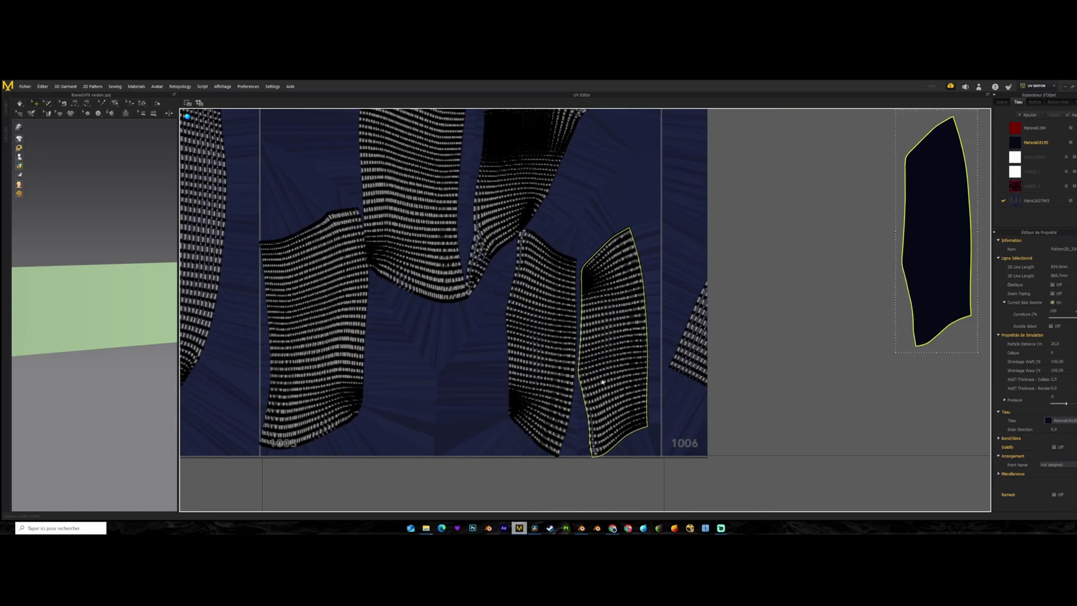
scroll(530, 374, "down", 3)
left_click(598, 230)
scroll(599, 230, "up", 3)
scroll(673, 351, "down", 3)
left_click(518, 259)
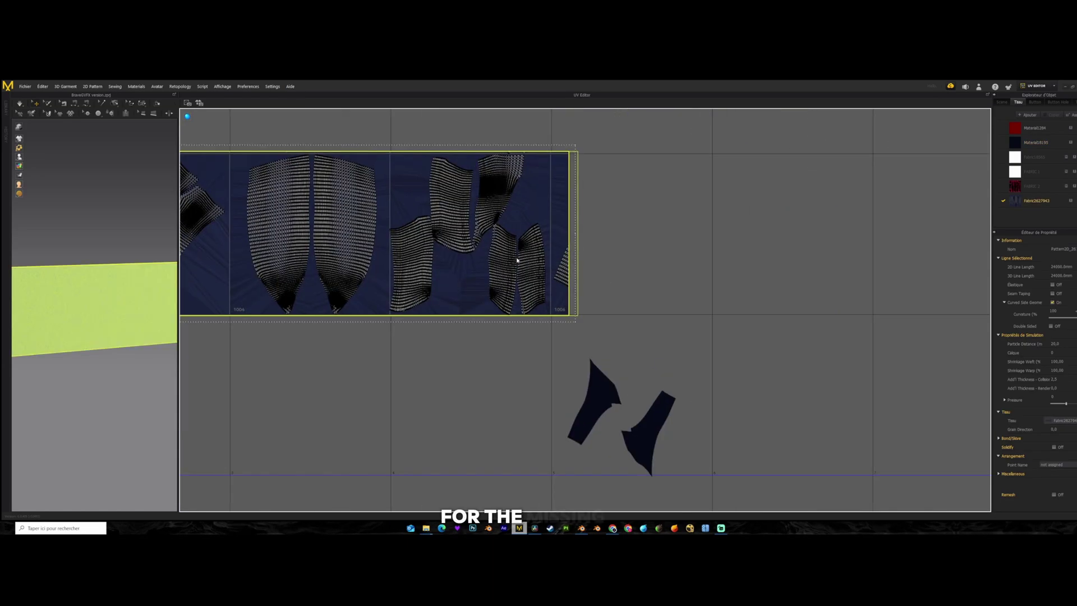
Stretch the UV block right to reveal tile 1006 and place the two selected pieces over their guide shapes.
left_click_drag(575, 261, 651, 260)
left_click(1035, 97)
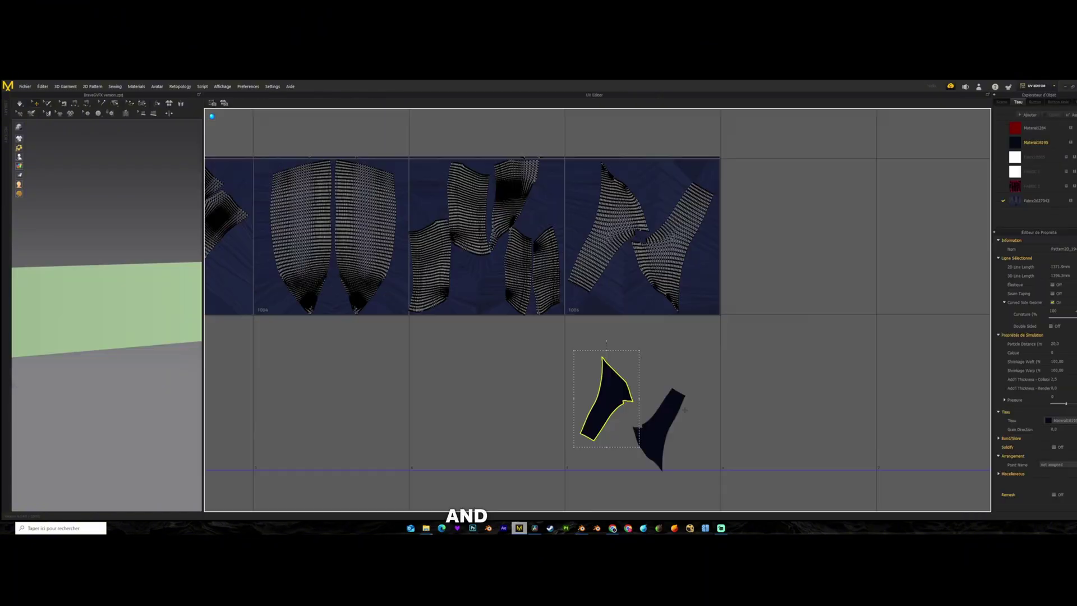
left_click_drag(645, 336, 724, 275)
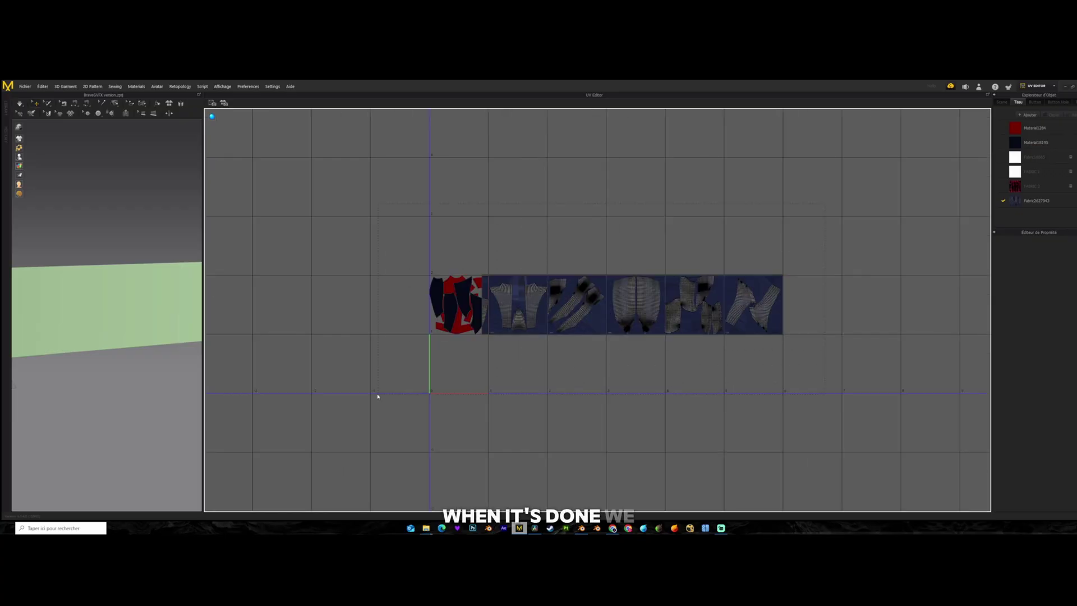
Select all UV pieces, stretch them down to fill the tiles, nudge them into place, and deselect.
key("ctrl+a")
scroll(719, 282, "up", 5)
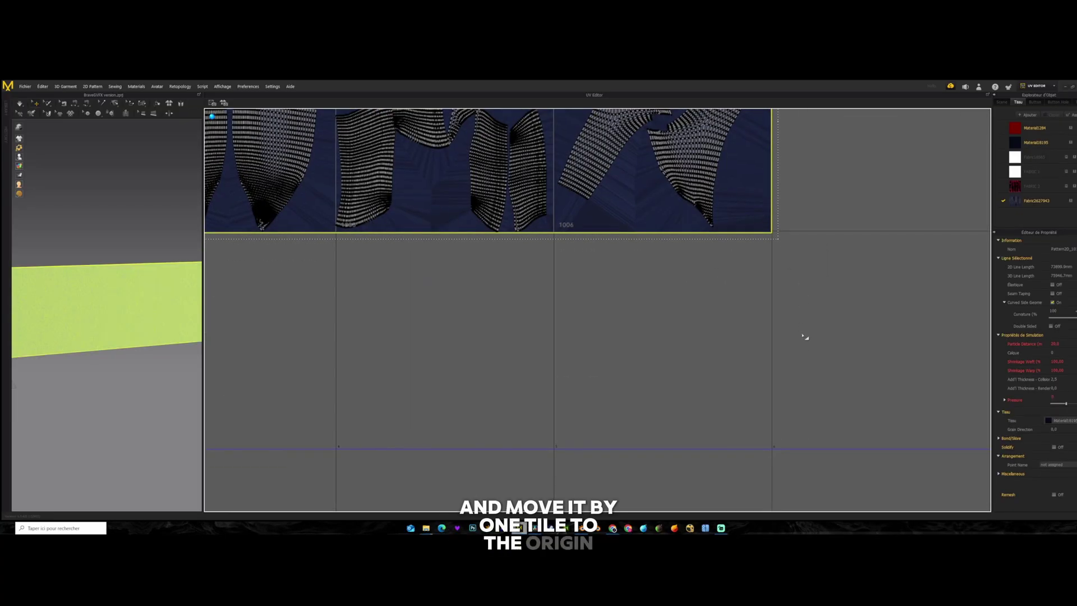
middle_click_drag(805, 335, 807, 317)
left_click_drag(760, 208, 759, 422)
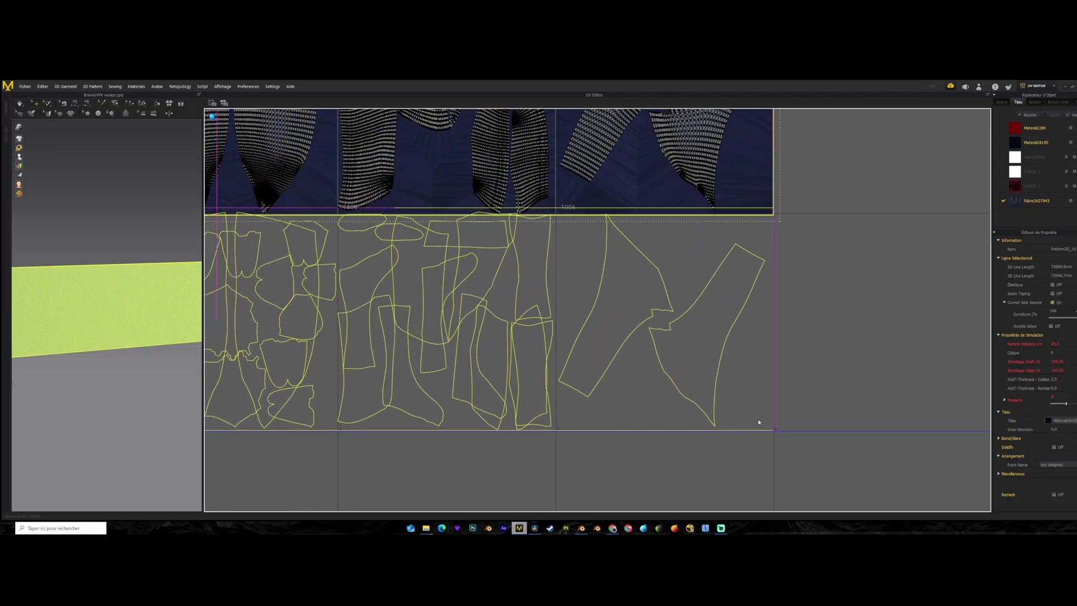
scroll(676, 290, "up", 5)
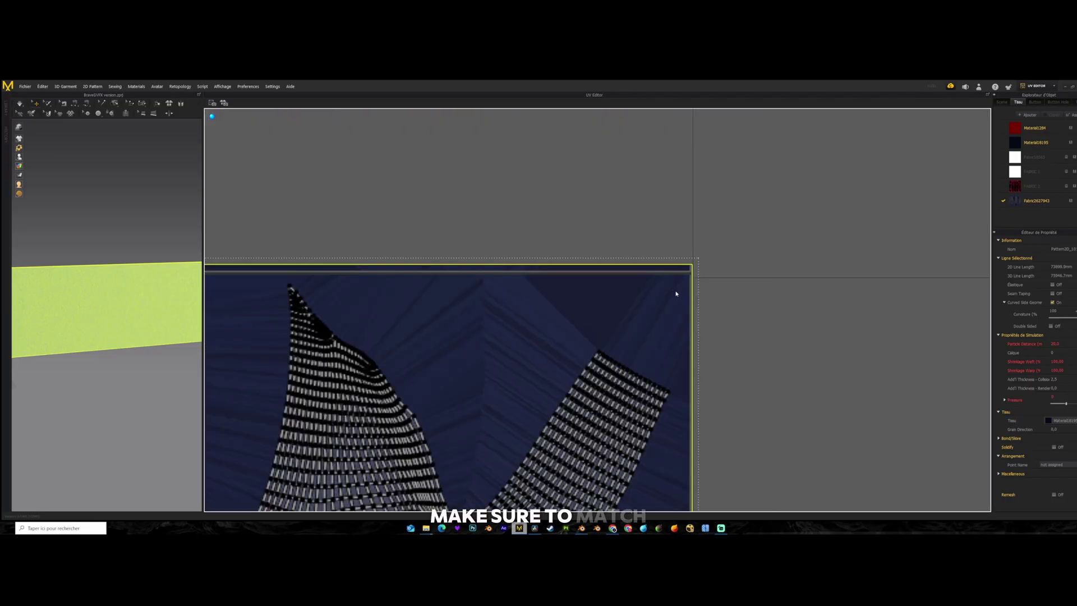
left_click_drag(676, 295, 677, 299)
key("Escape")
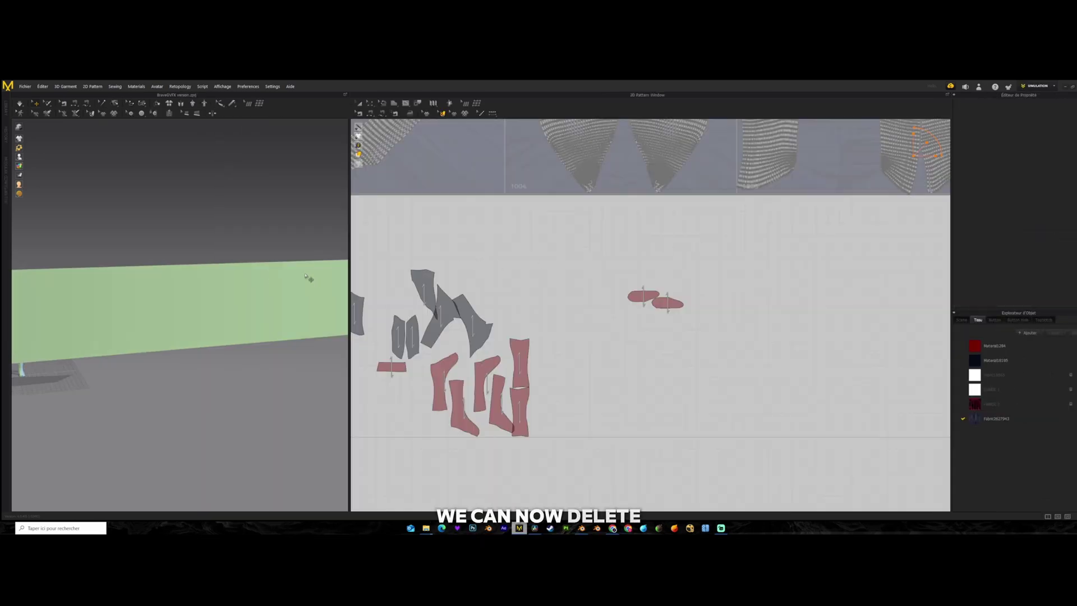
Select the support strip fabric piece in the 3D view.
scroll(483, 250, "down", 2)
left_click(266, 271)
scroll(263, 264, "down", 3)
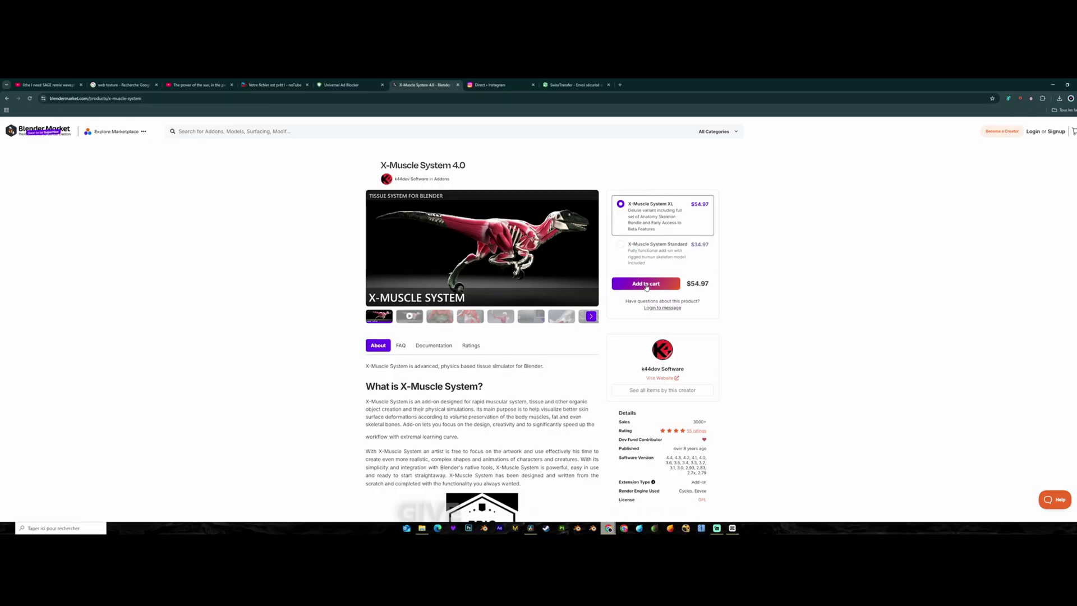
Add X-Muscle System 4.0 to the Blender Market cart, then browse its product and creator pages.
left_click(647, 287)
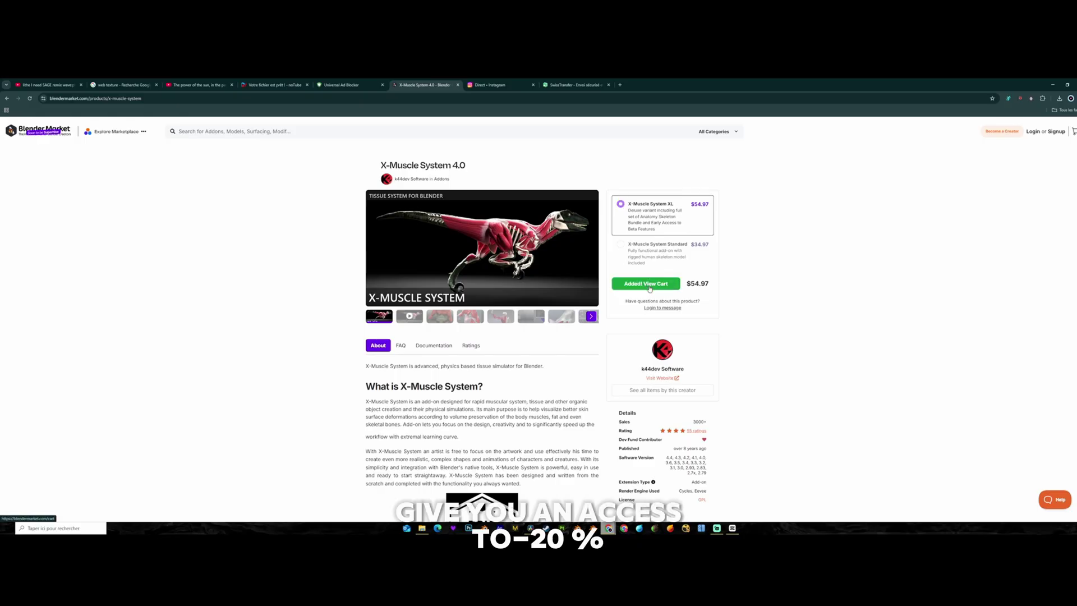
left_click(649, 286)
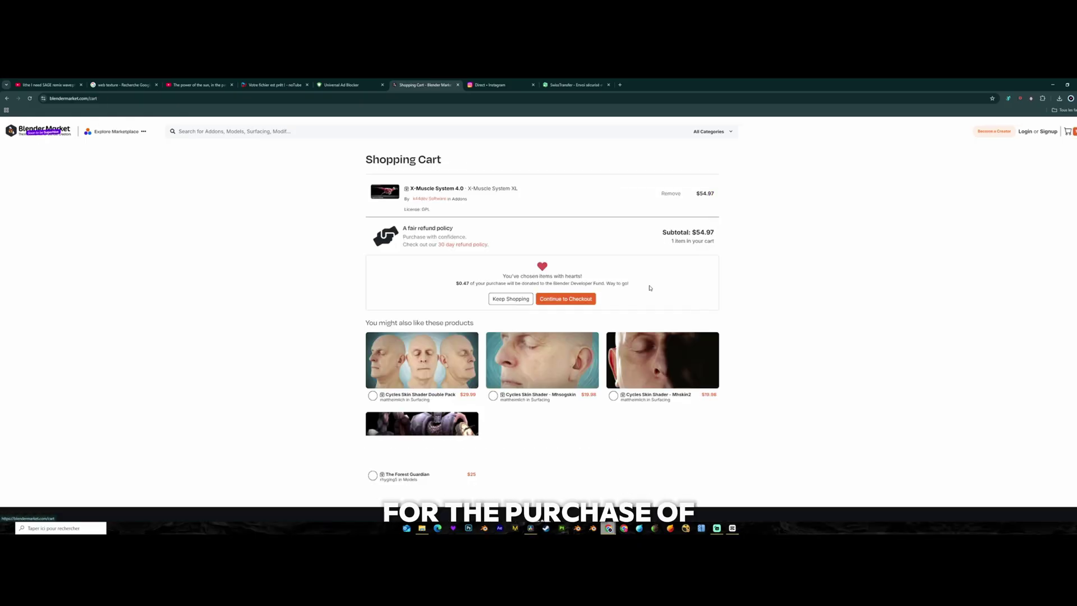
left_click(423, 190)
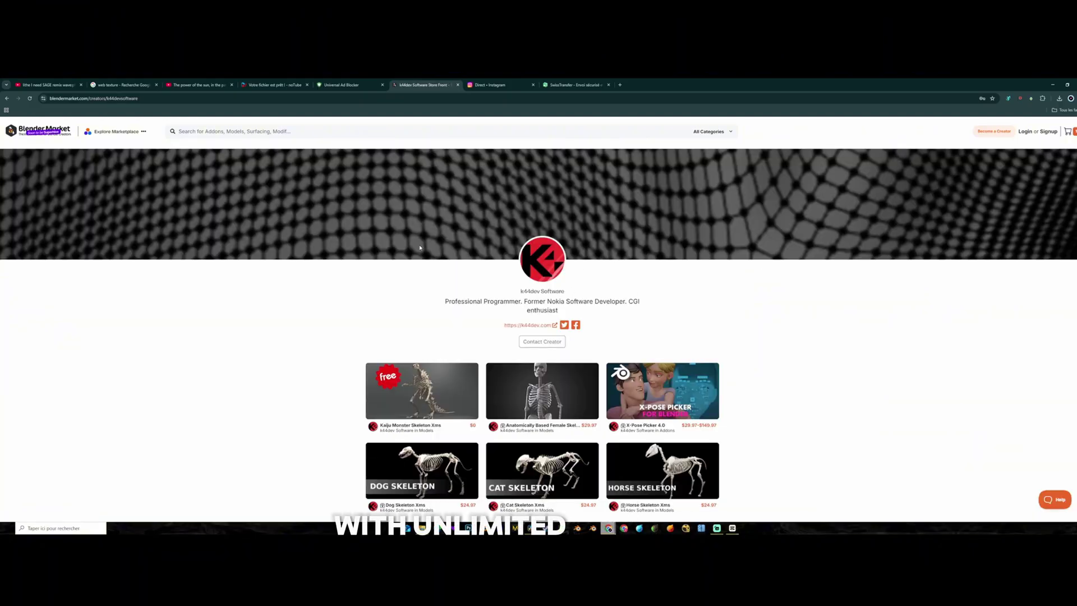
scroll(769, 300, "down", 2)
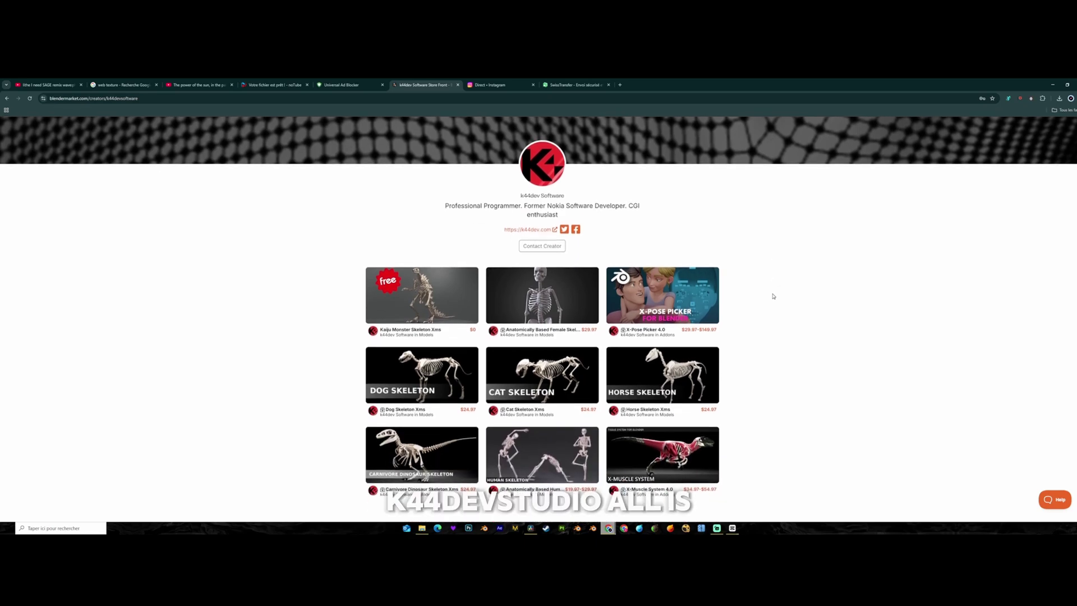
scroll(773, 296, "down", 1)
scroll(773, 296, "up", 1)
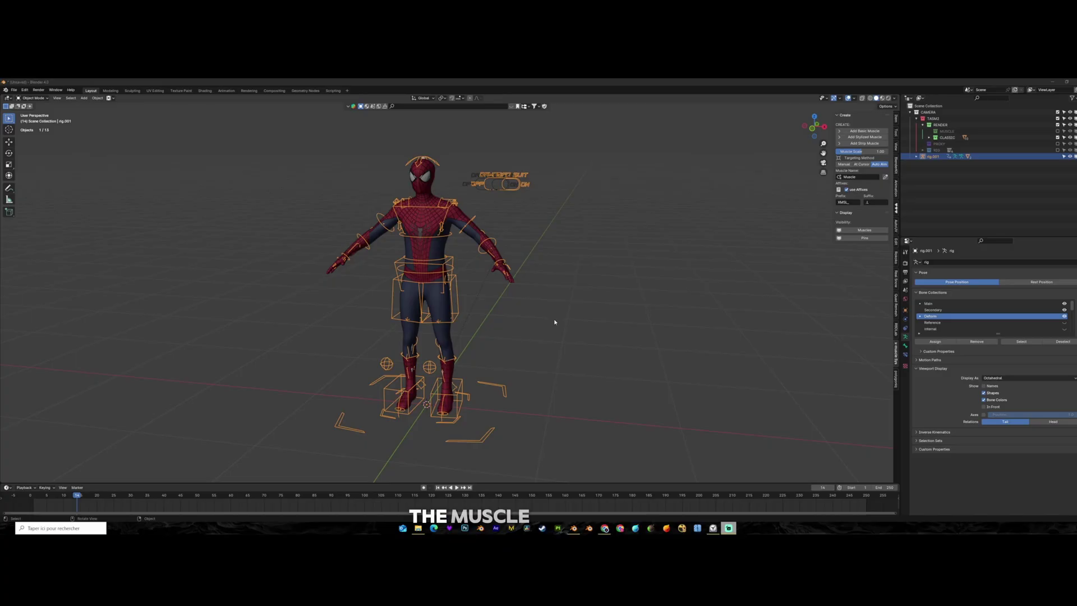
Enable In Front in the armature's Viewport Display so the bones draw over the suit mesh.
middle_click_drag(475, 290, 496, 280)
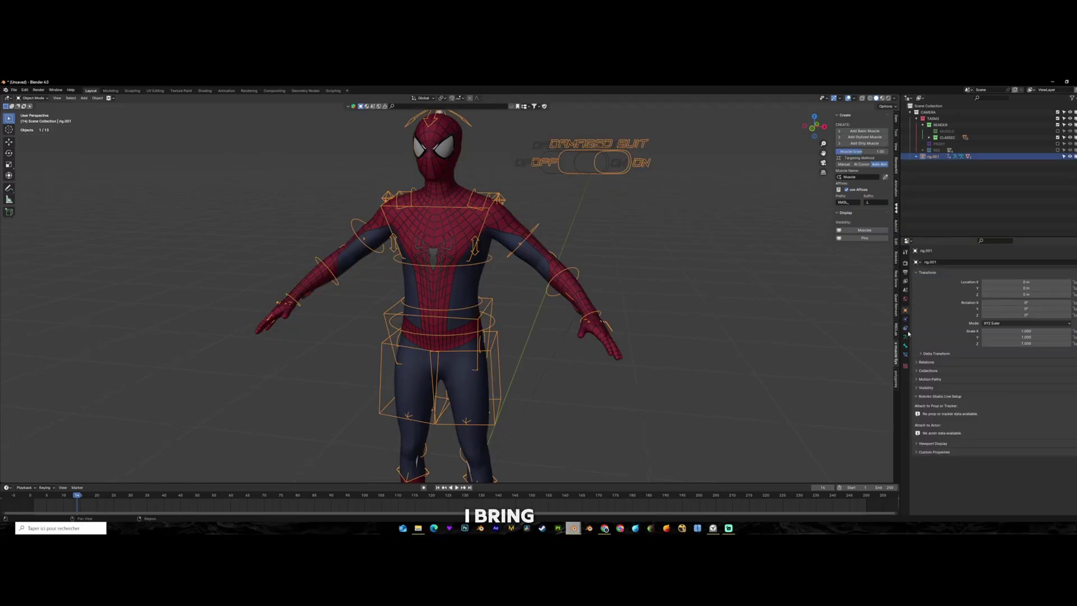
left_click(907, 336)
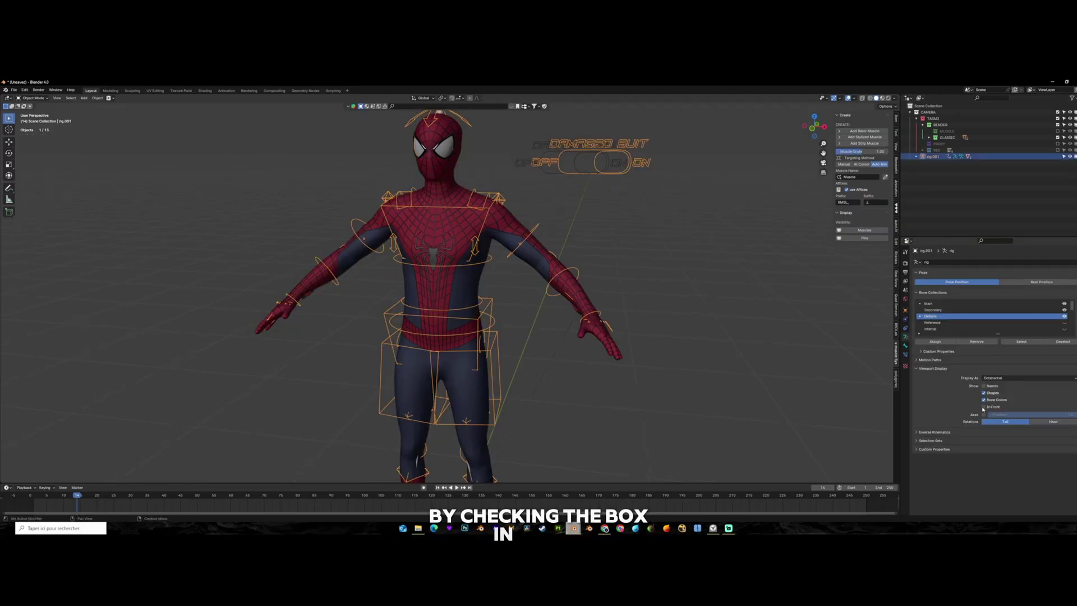
left_click(986, 408)
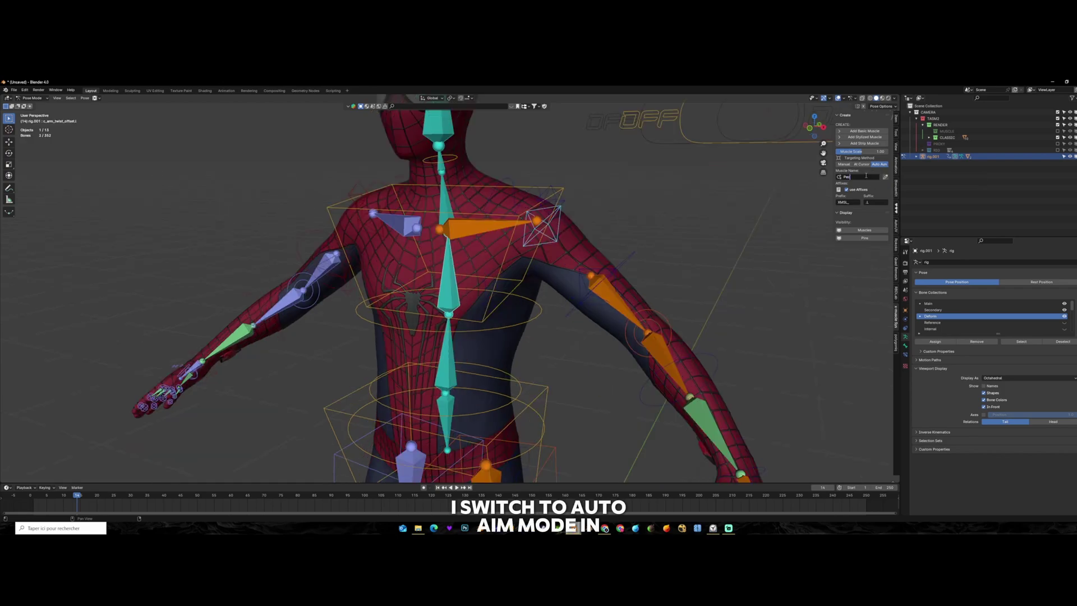
Name the new X-Muscle 'Pectoral' and orbit around the rig to inspect it.
type("toral")
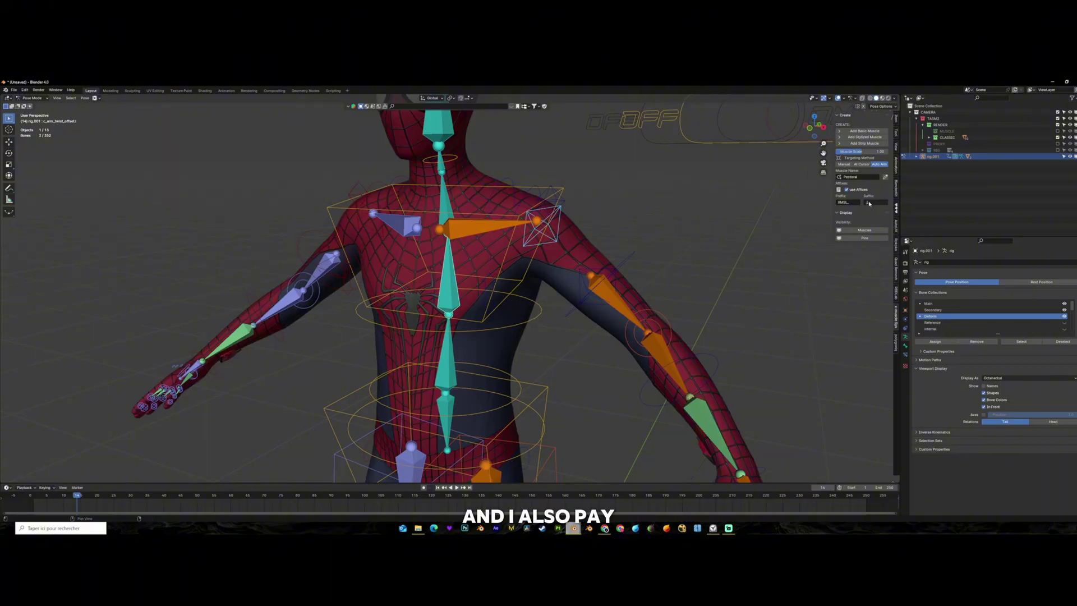
left_click_drag(815, 127, 936, 213)
middle_click_drag(561, 246, 390, 249)
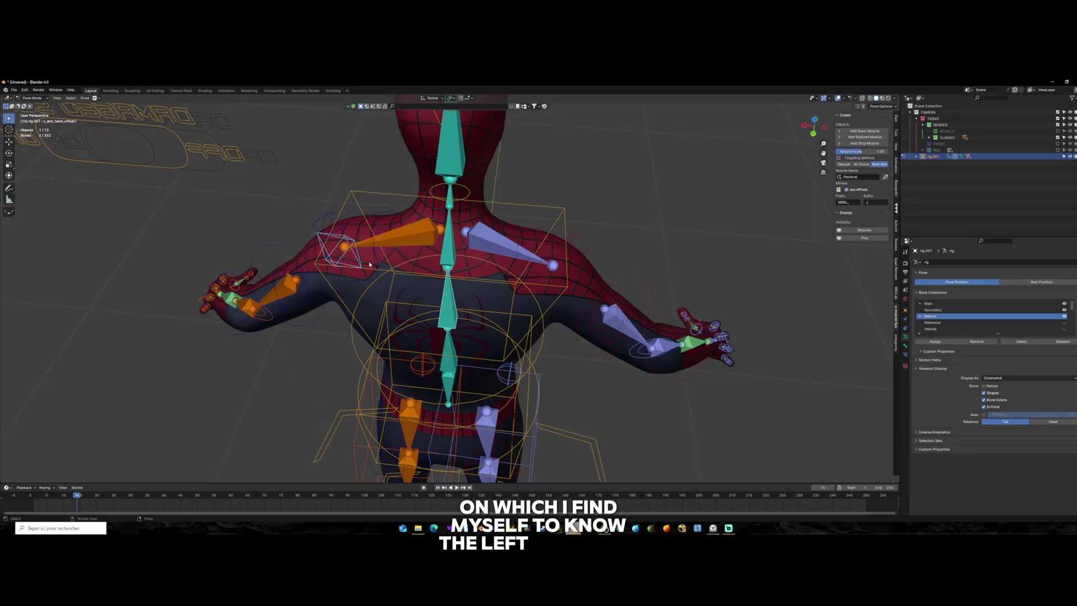
mouse_move(396, 306)
middle_mouse_down()
mouse_move(552, 258)
mouse_move(498, 260)
middle_mouse_up()
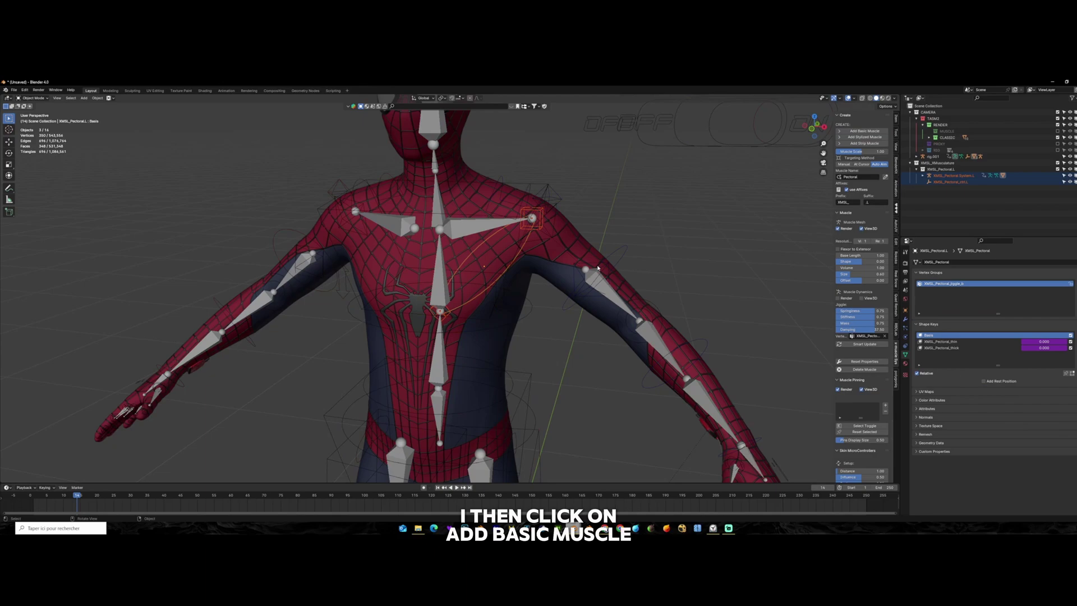
Select XMSL_Pectoral System.L and make the muscles visible on the rig.
middle_click_drag(550, 264, 639, 230)
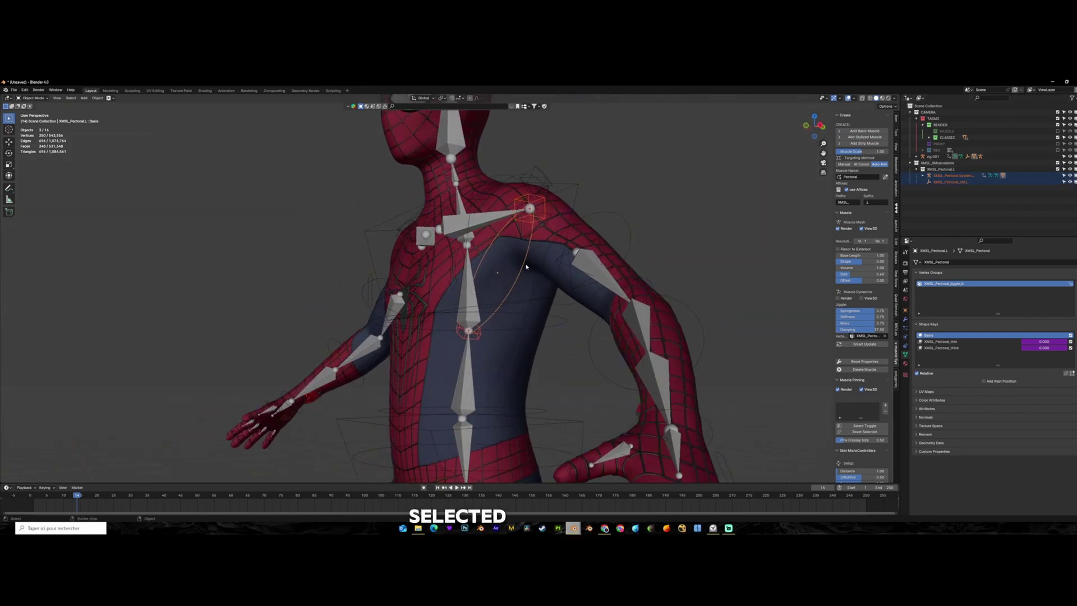
middle_click_drag(513, 270, 541, 271)
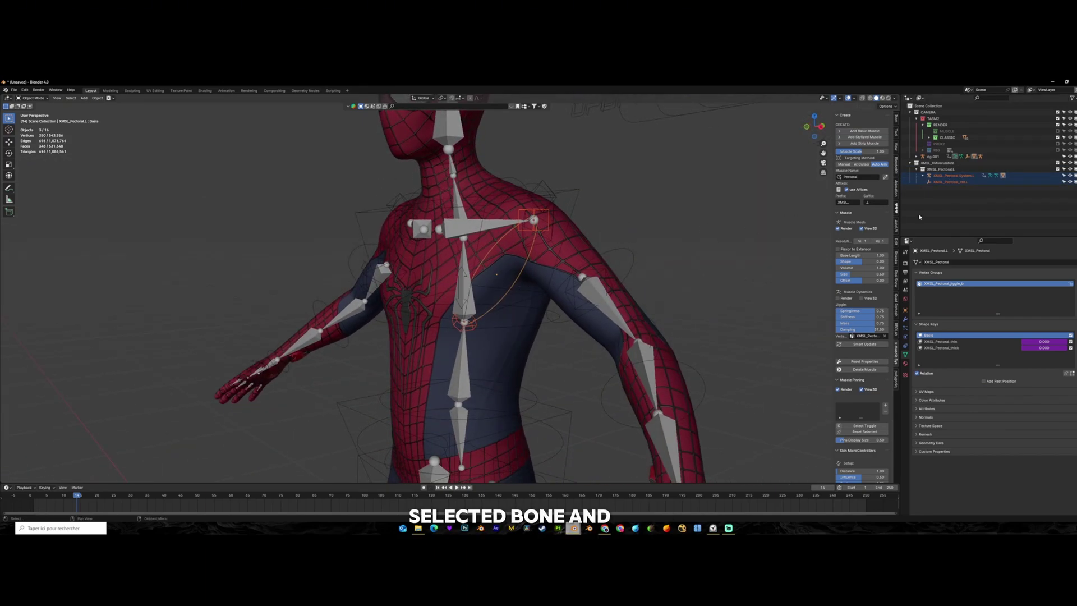
left_click(954, 175)
middle_click_drag(550, 307, 568, 309)
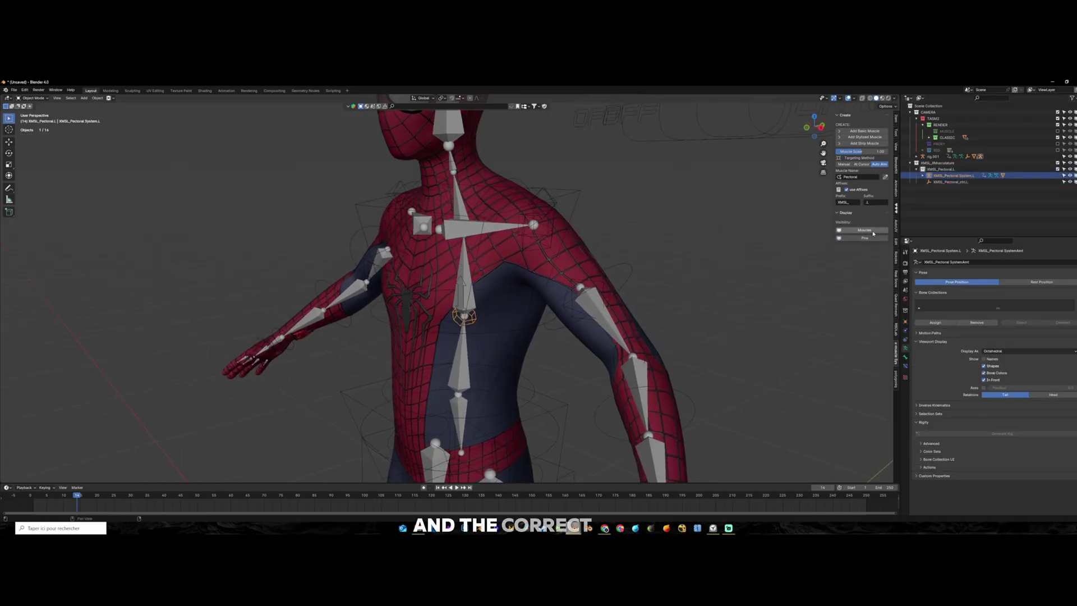
left_click(873, 230)
From the side view, move the muscle control along Y onto the chest and rotate the shoulder bone to test it.
key("KP_3")
key("g")
key("y")
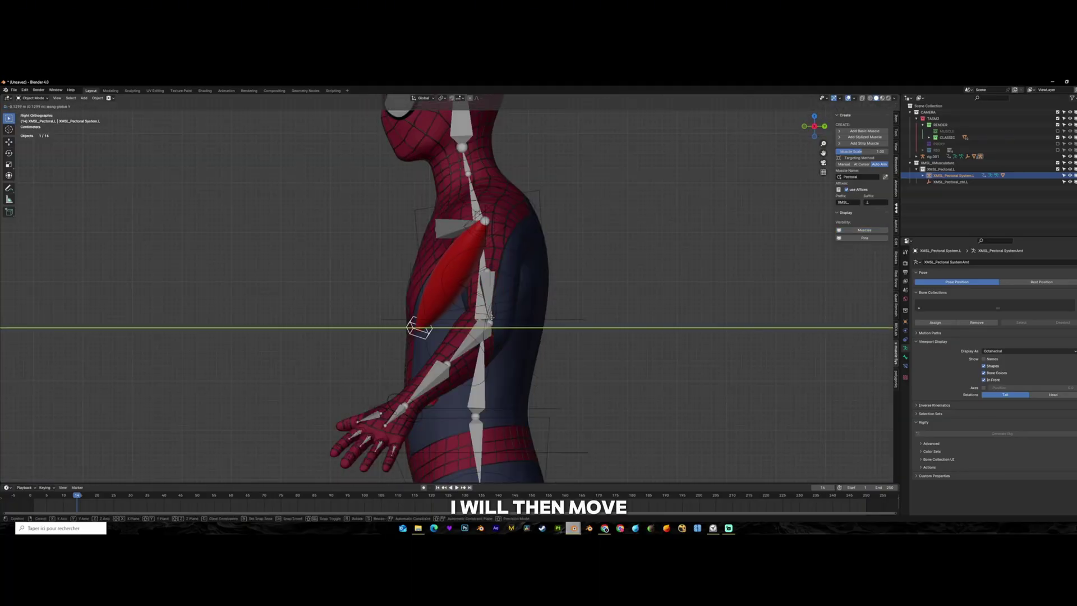
left_click(482, 318)
middle_click_drag(483, 318, 567, 353)
key("r")
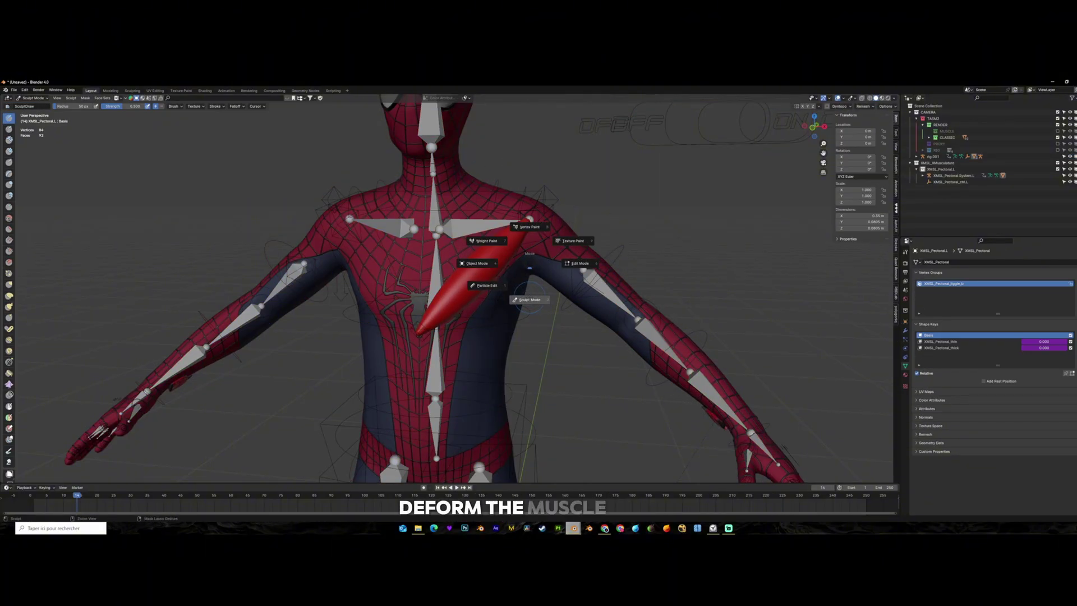
Inflate and reshape the Pectoral muscle into a broad, flat shape over the left chest.
key("Tab")
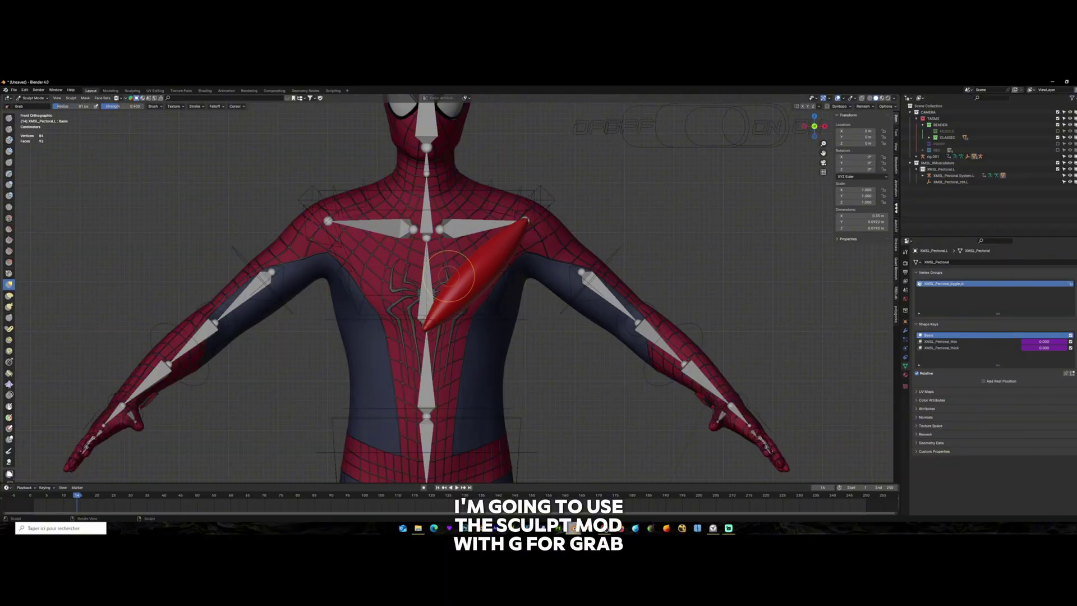
left_click_drag(449, 276, 486, 275)
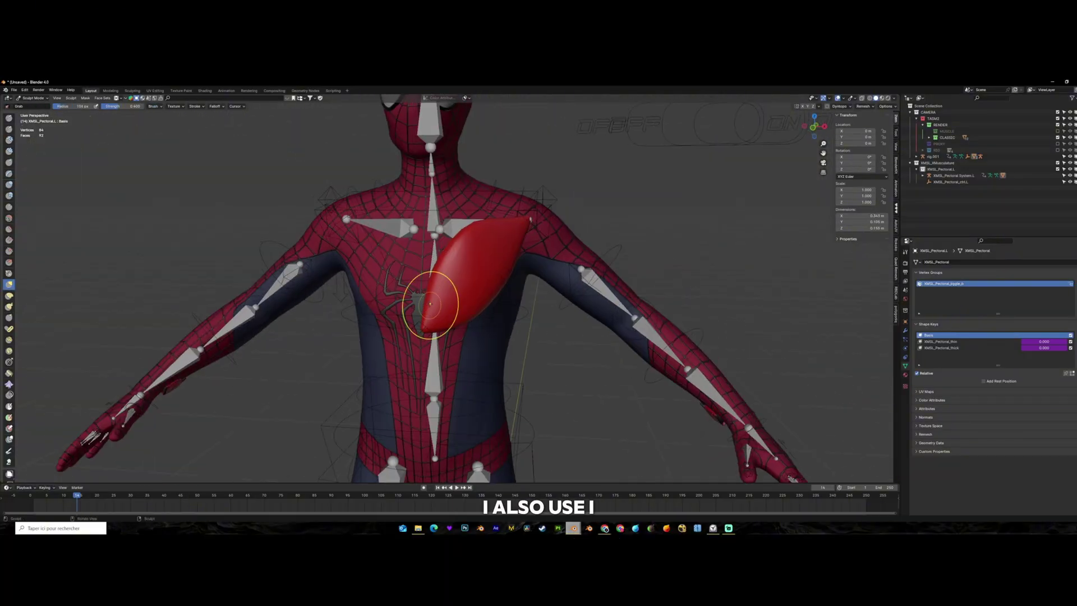
left_click_drag(433, 301, 443, 303)
mouse_move(443, 303)
middle_mouse_down()
mouse_move(465, 293)
mouse_move(509, 325)
middle_mouse_up()
X-mirror the pectoral muscle to create XMSL_Pectoral.R, then put the rig in Pose Mode.
key("g")
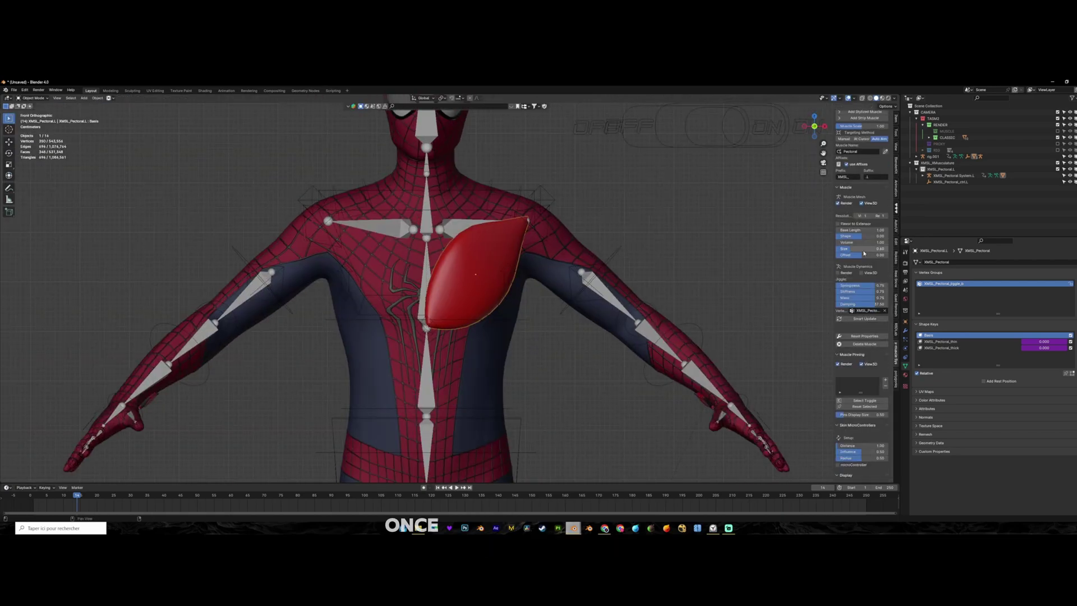
scroll(865, 255, "down", 5)
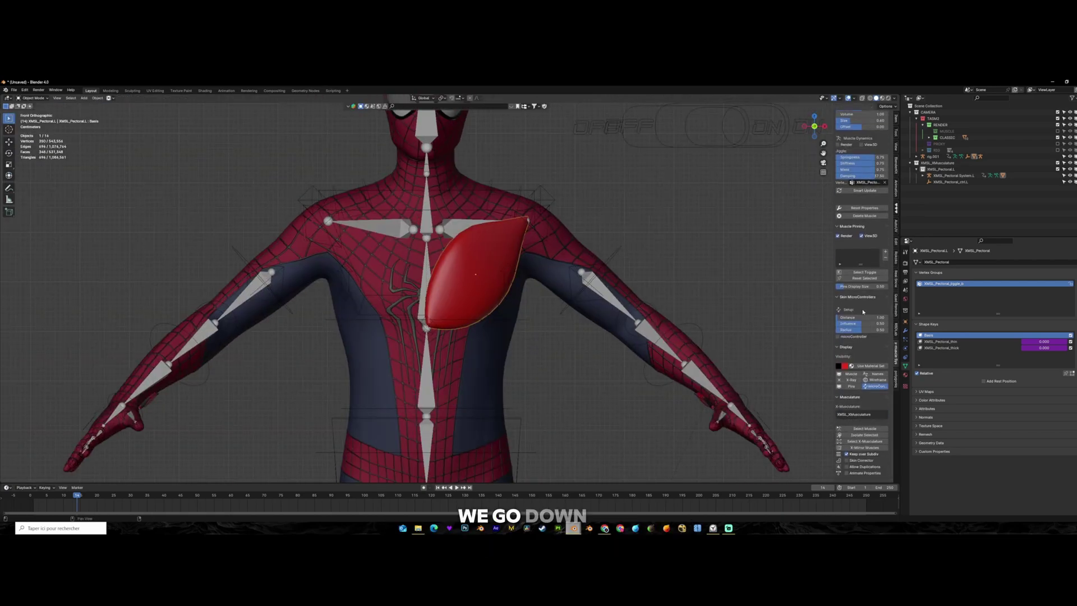
left_click(867, 447)
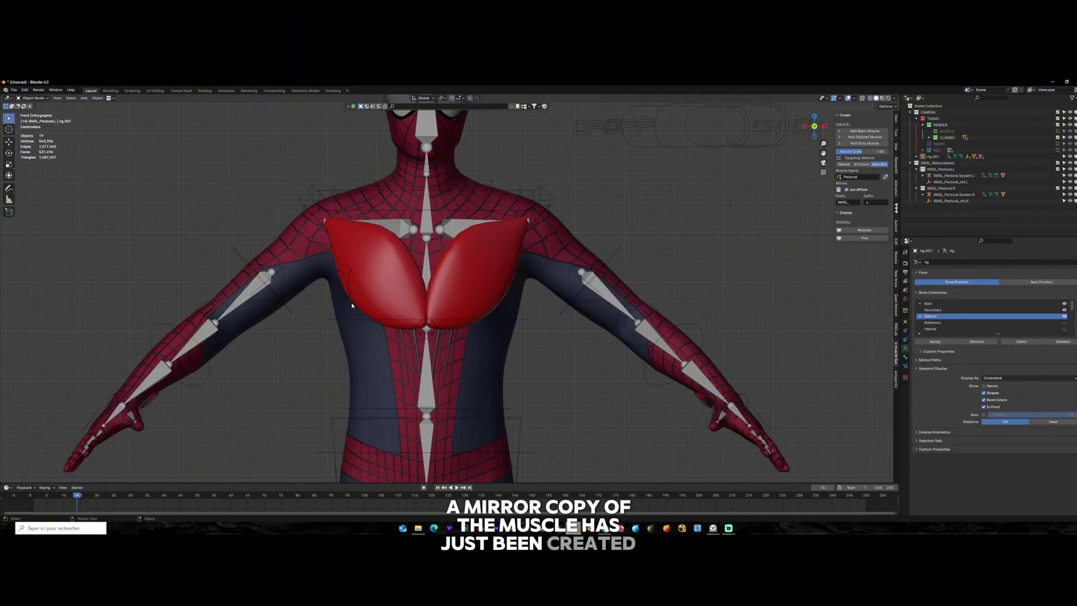
key("ctrl+Tab")
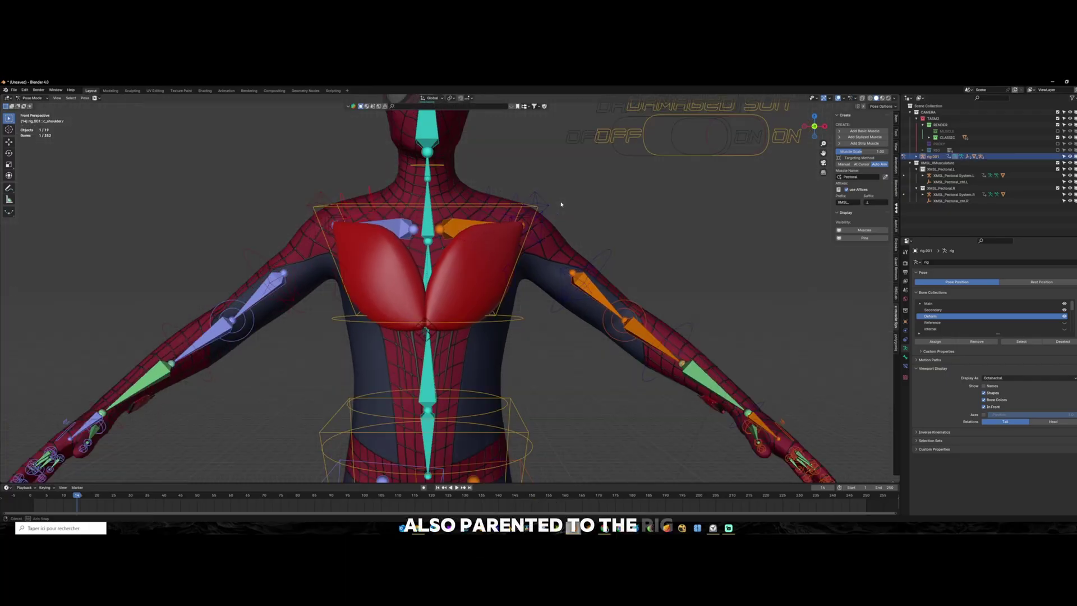
middle_click_drag(561, 204, 505, 247)
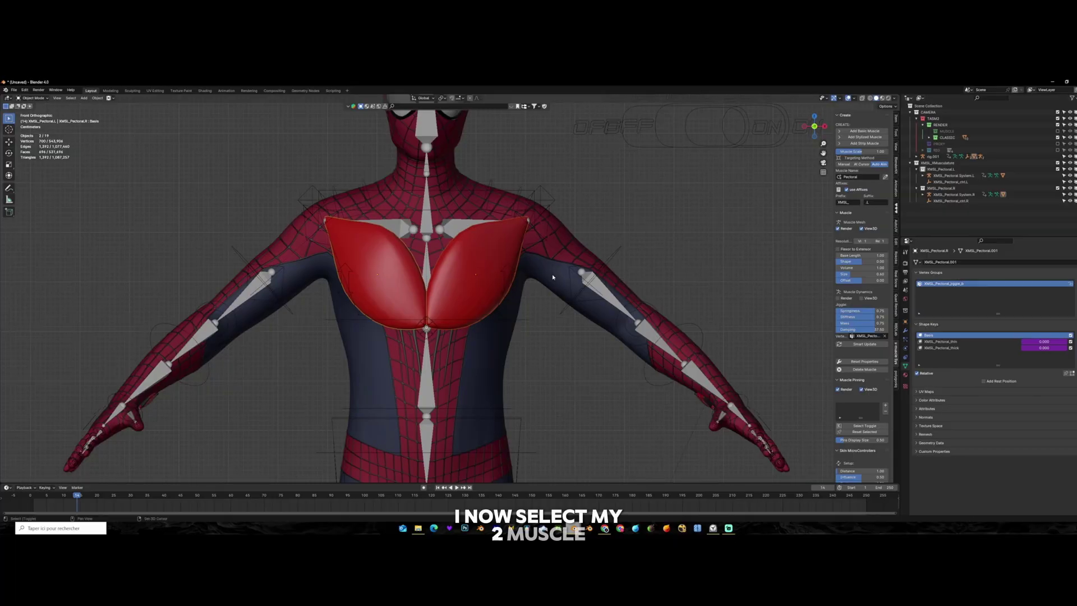
Apply both pectoral muscles to the suit body, adding Shrinkwrap modifiers and an XMSL_SkinCorrector.
left_click(553, 277, "shift")
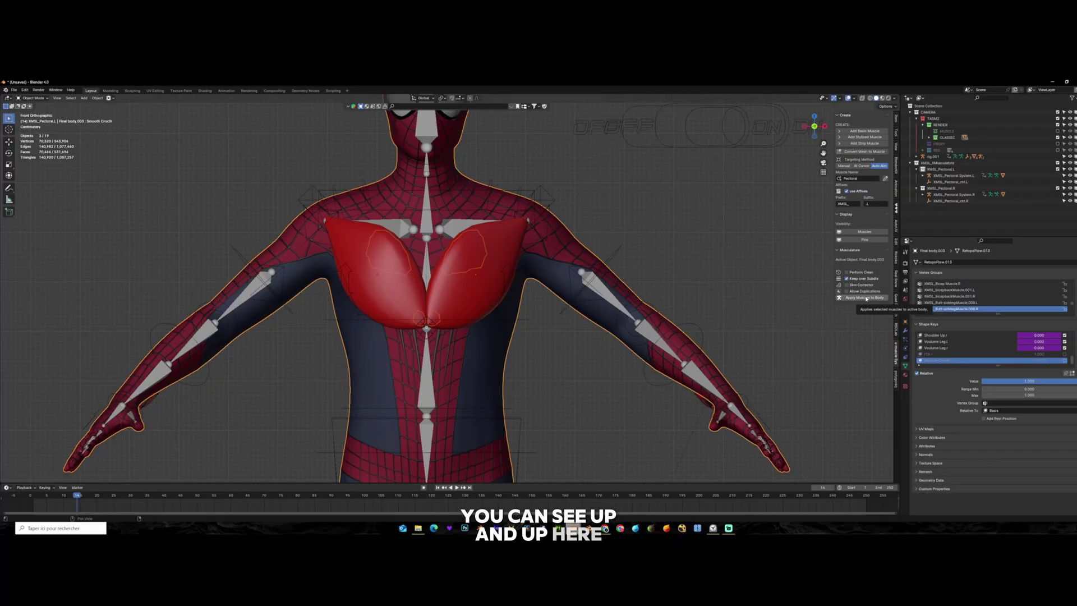
left_click(866, 299)
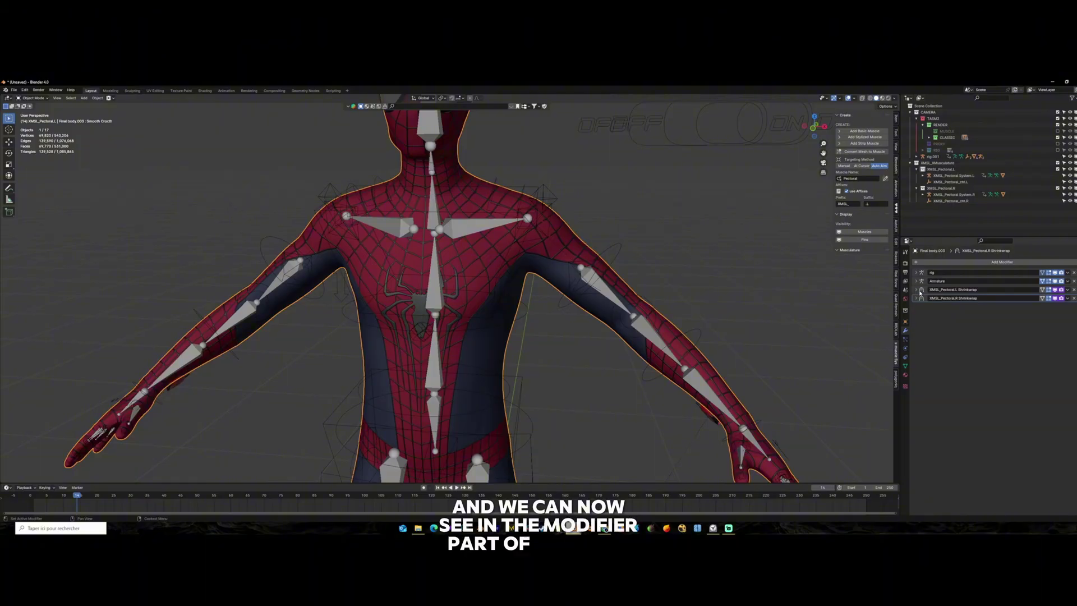
middle_click_drag(785, 270, 813, 261)
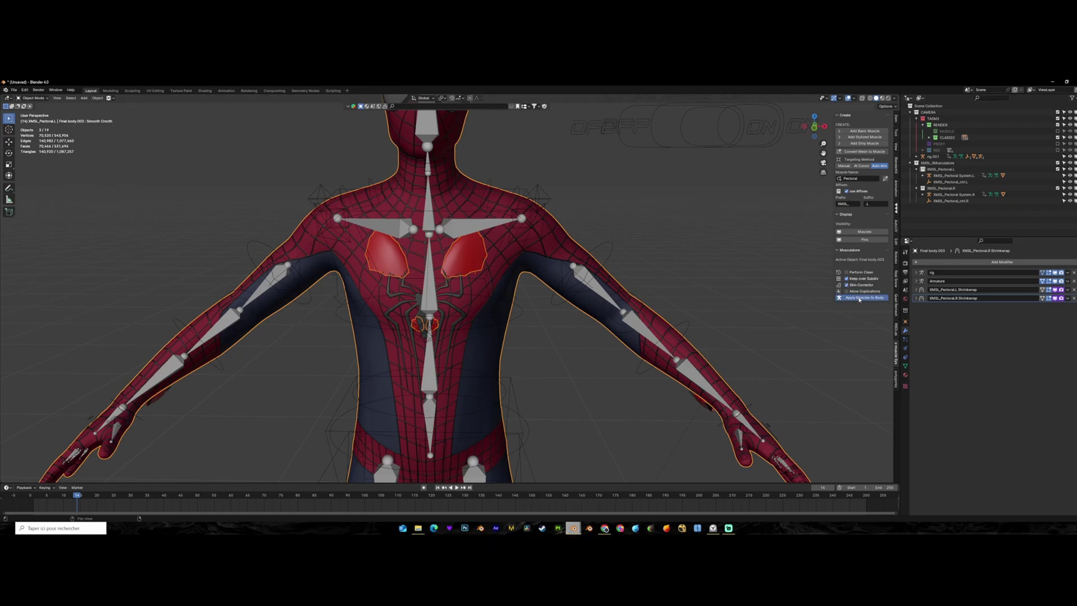
left_click(860, 298)
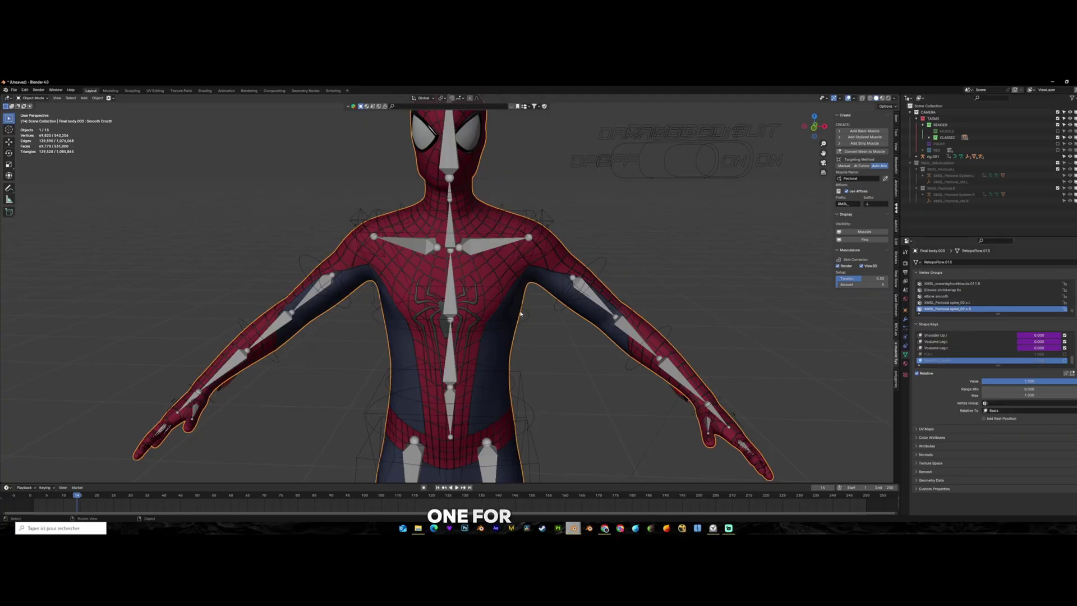
Enter Weight Paint mode and make the XMSL_Pectoral spine_02.x.L vertex group active.
key("ctrl+Tab")
left_click(573, 288)
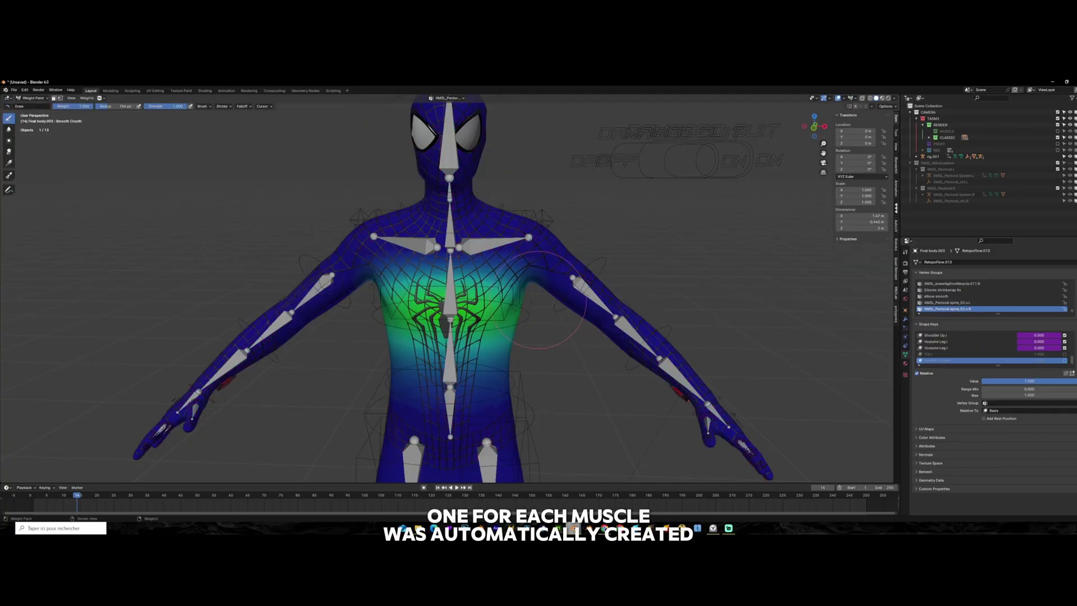
left_click(969, 303)
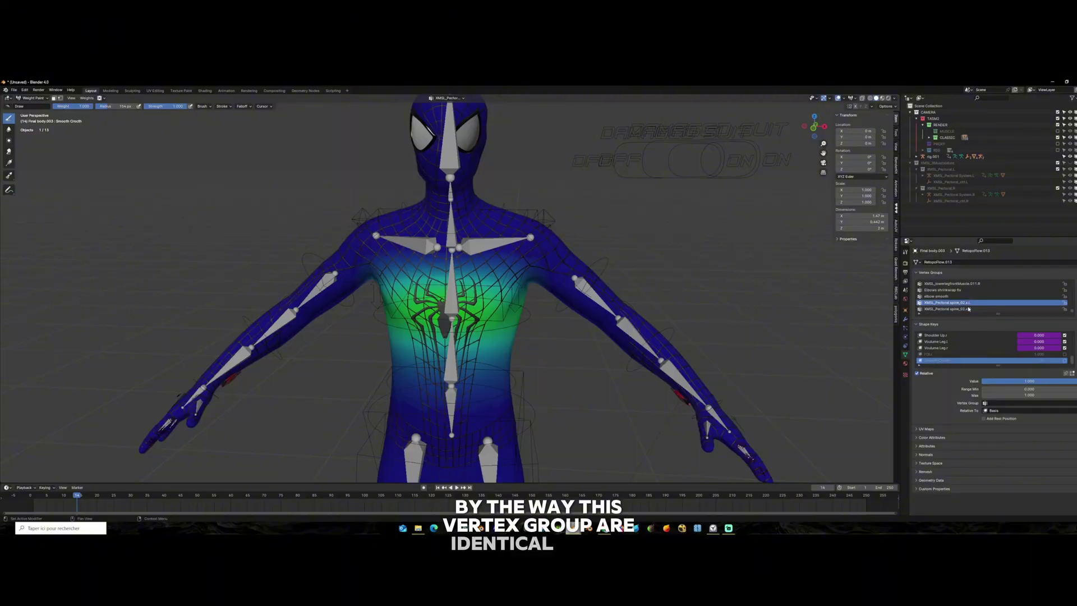
key("Down")
key("Up")
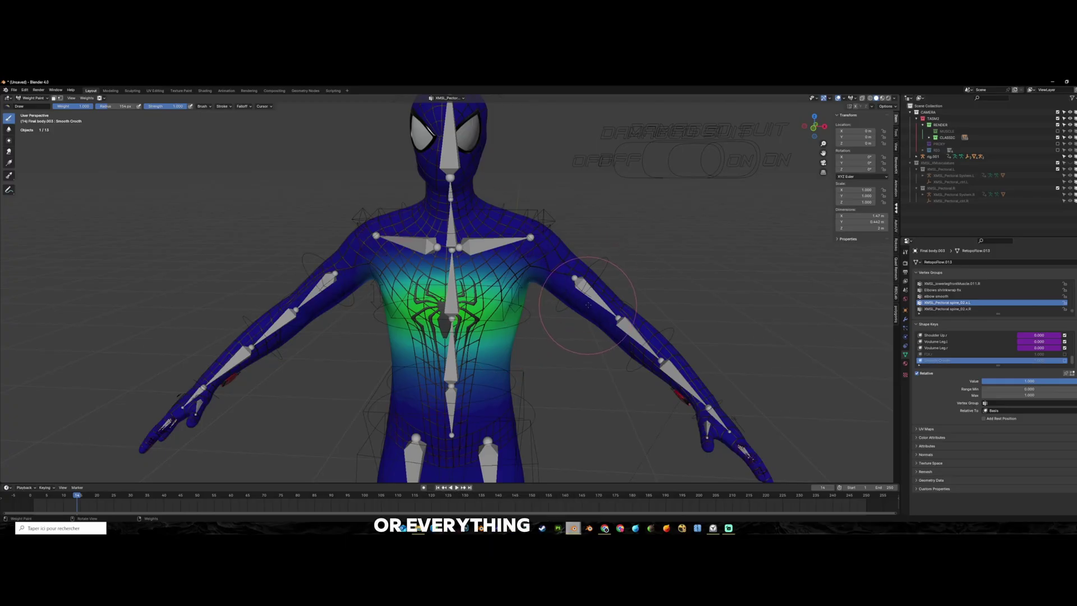
With a 213 px brush, paint full weight over the left chest and shoulder.
middle_click_drag(401, 306, 396, 297)
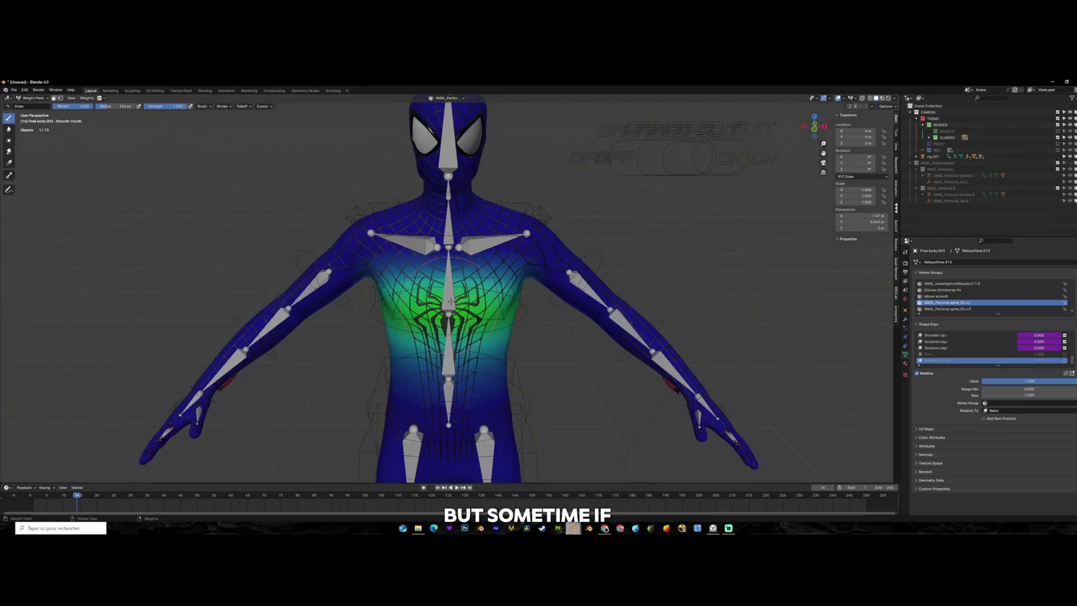
key("f")
left_click(553, 264)
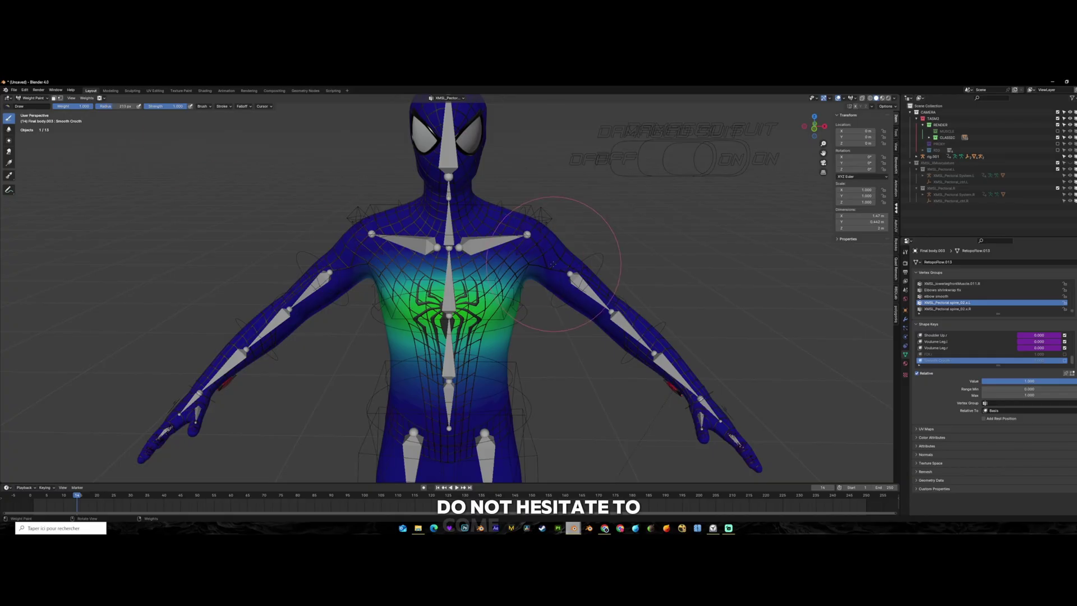
left_click_drag(533, 252, 504, 302)
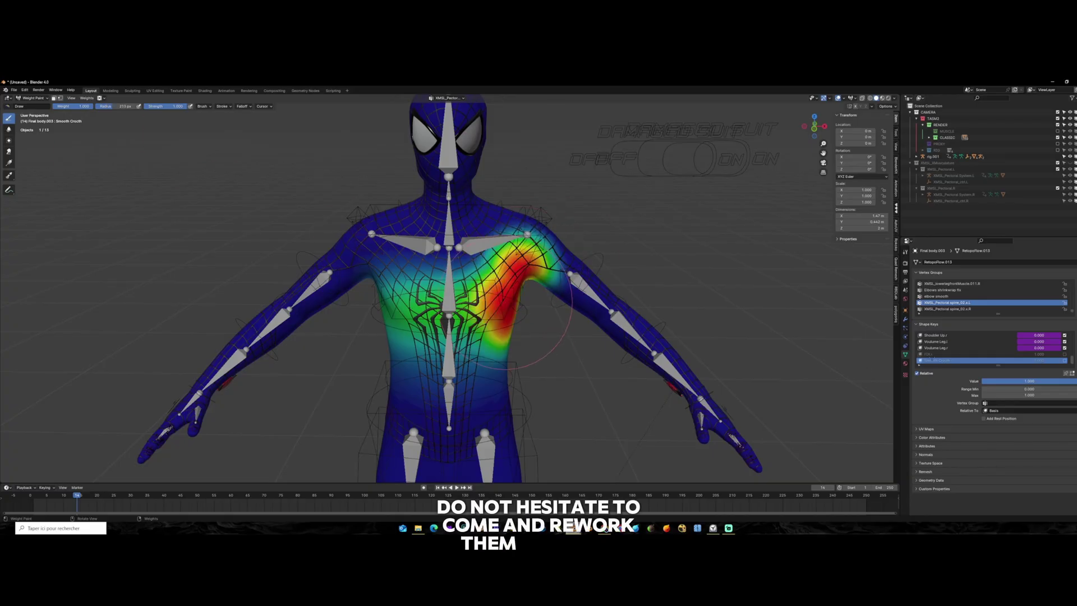
left_click(955, 309)
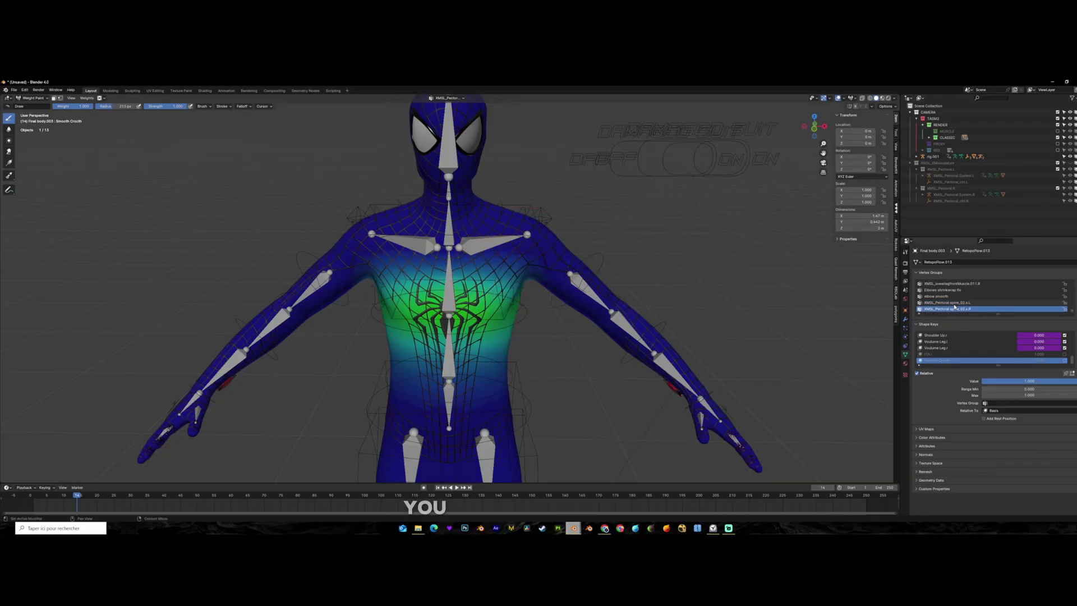
left_click(951, 302)
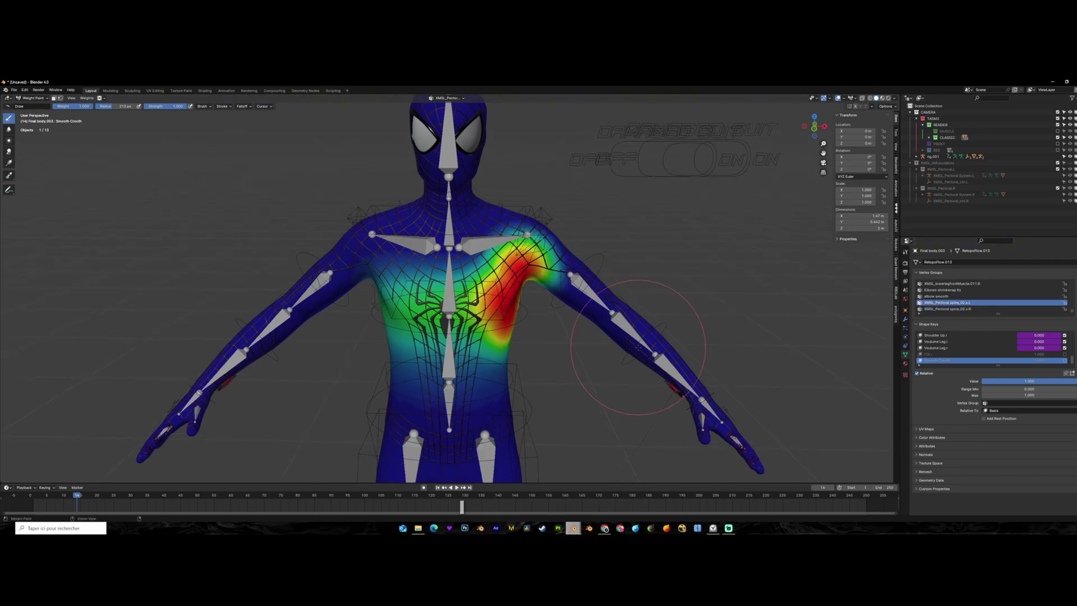
left_click(955, 309)
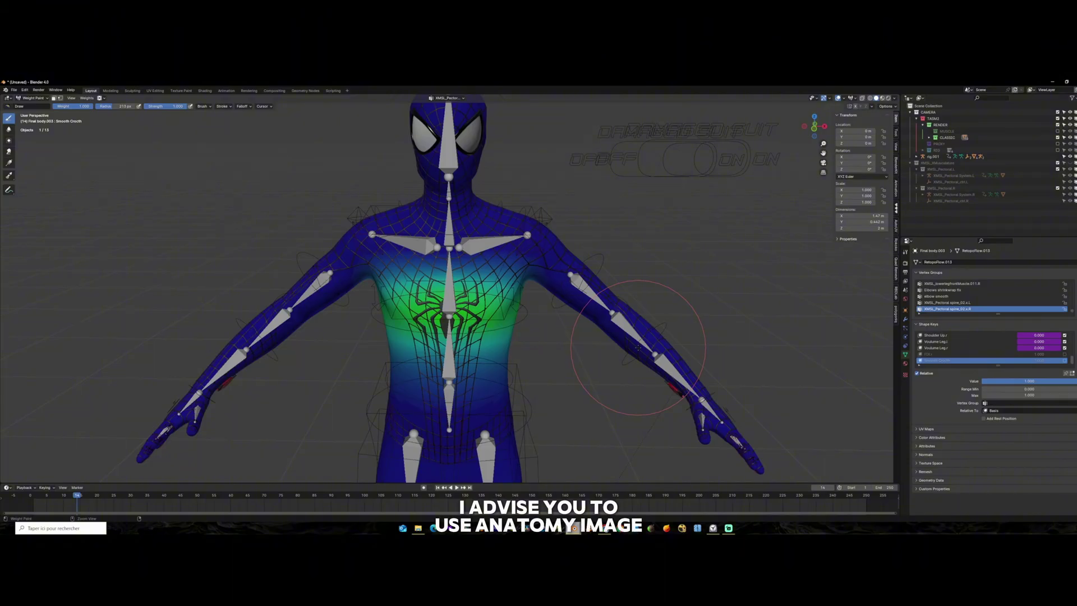
In the animated muscle-suit scene, restart the rig's animation from frame 1.
key("ctrl+Tab")
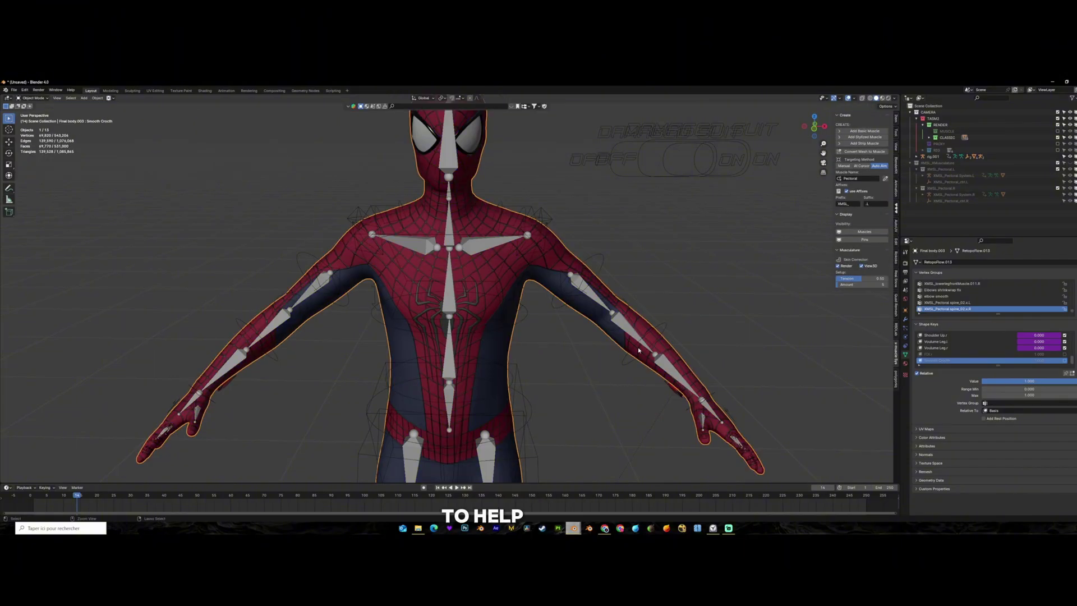
key("ctrl+Tab")
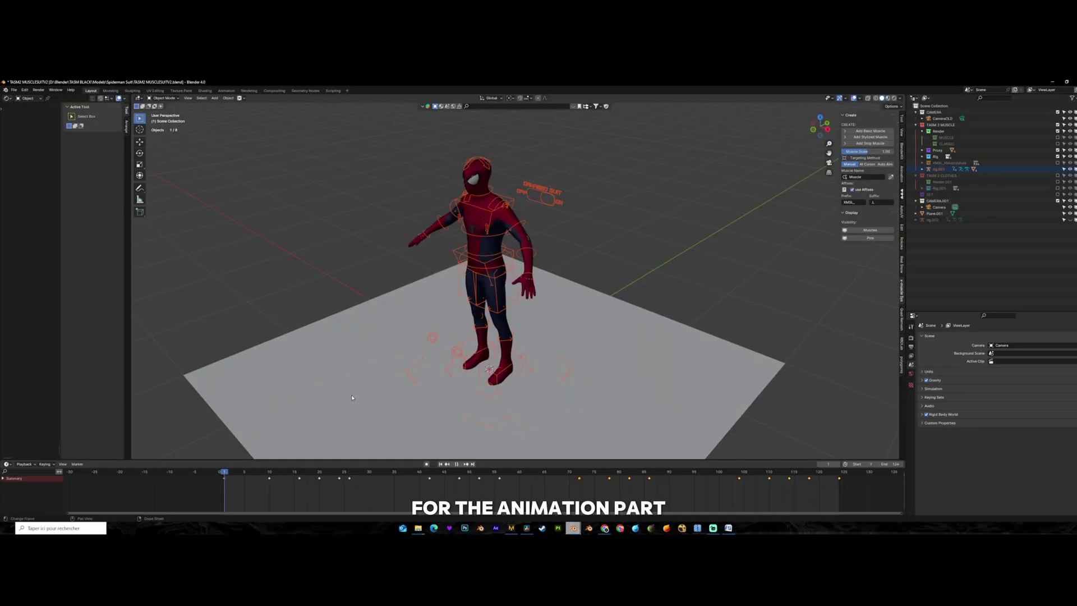
middle_click_drag(420, 364, 582, 311)
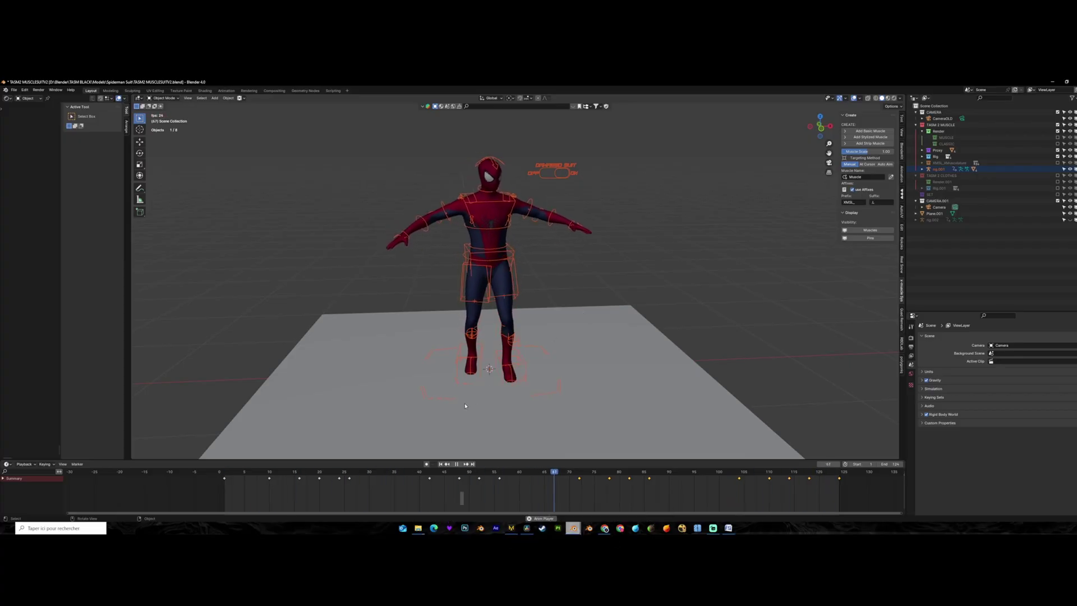
key("space")
left_click(225, 472)
key("space")
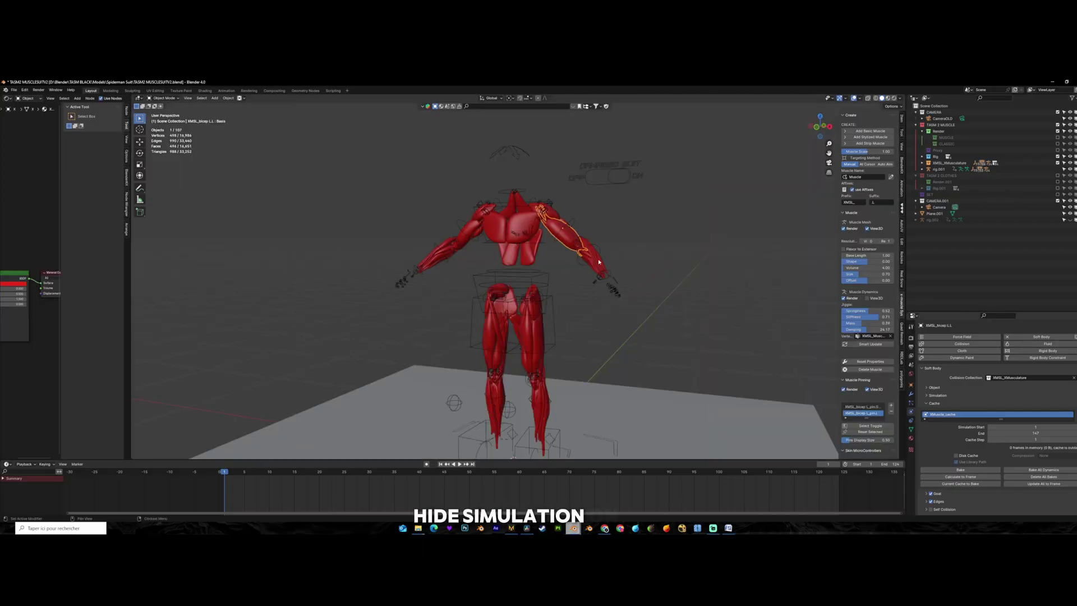
Select a thigh muscle, bake all muscle dynamics, and play back the simulation.
left_click(599, 262)
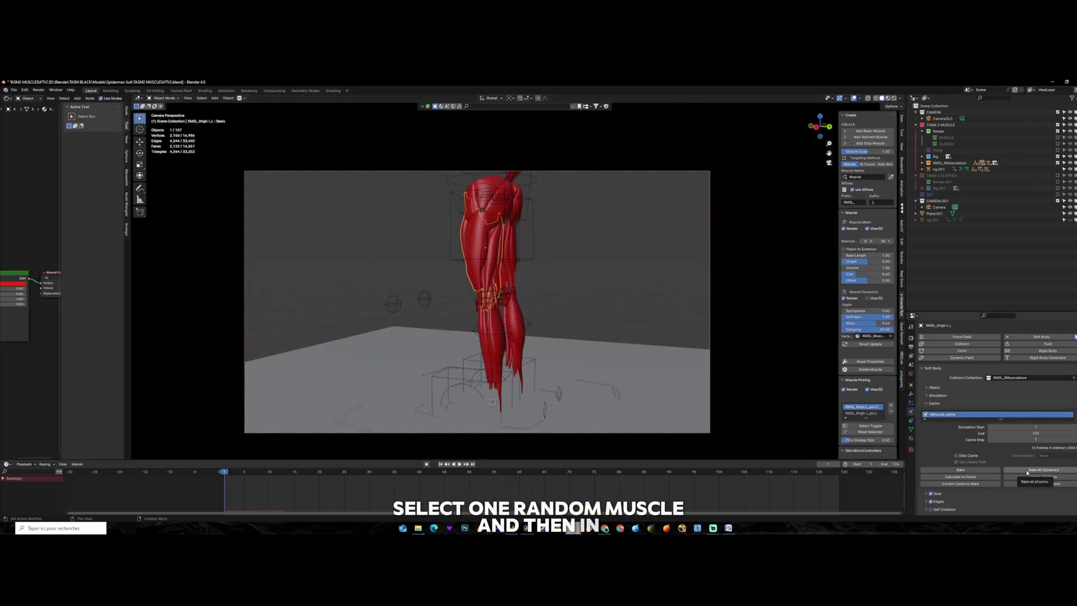
left_click(1032, 471)
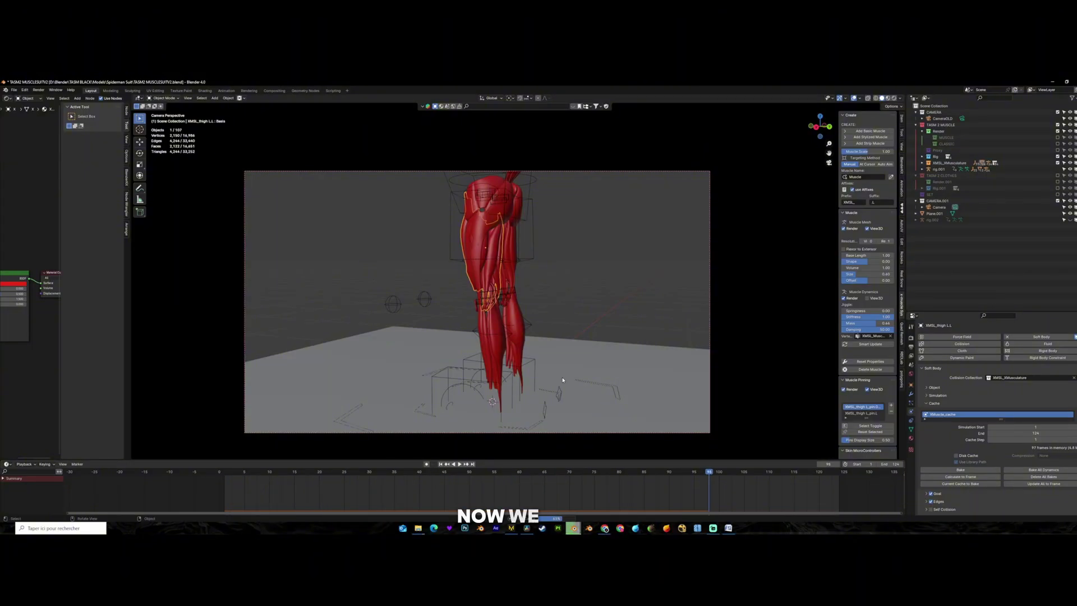
key("space")
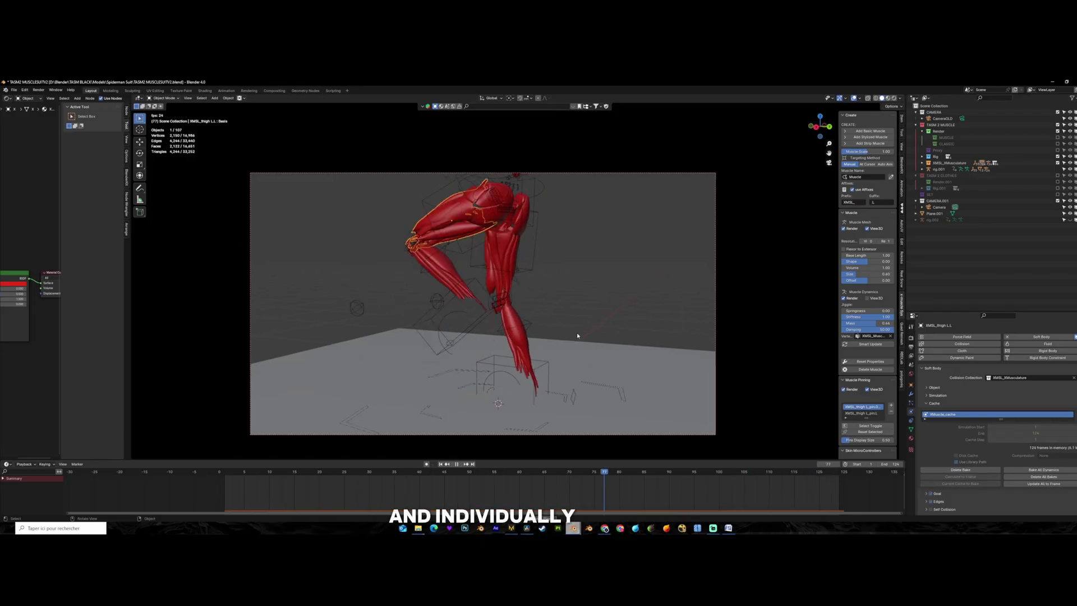
key("Escape")
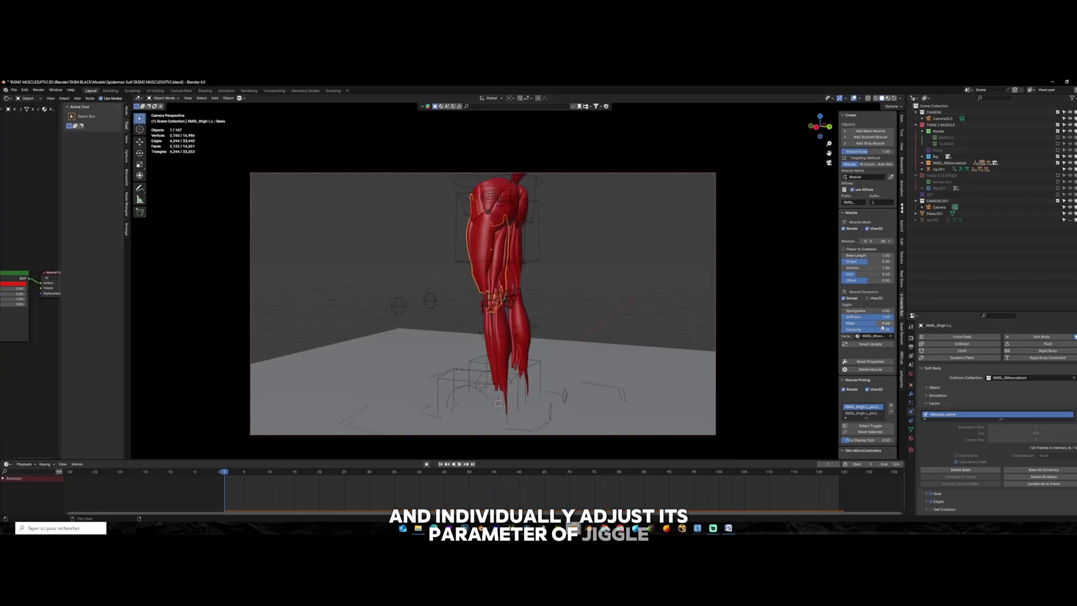
Change the muscle's jiggle Damping, then delete and re-bake its Soft Body cache alone.
mouse_move(882, 329)
left_mouse_down()
mouse_move(892, 329)
mouse_move(880, 311)
mouse_move(895, 313)
left_mouse_up()
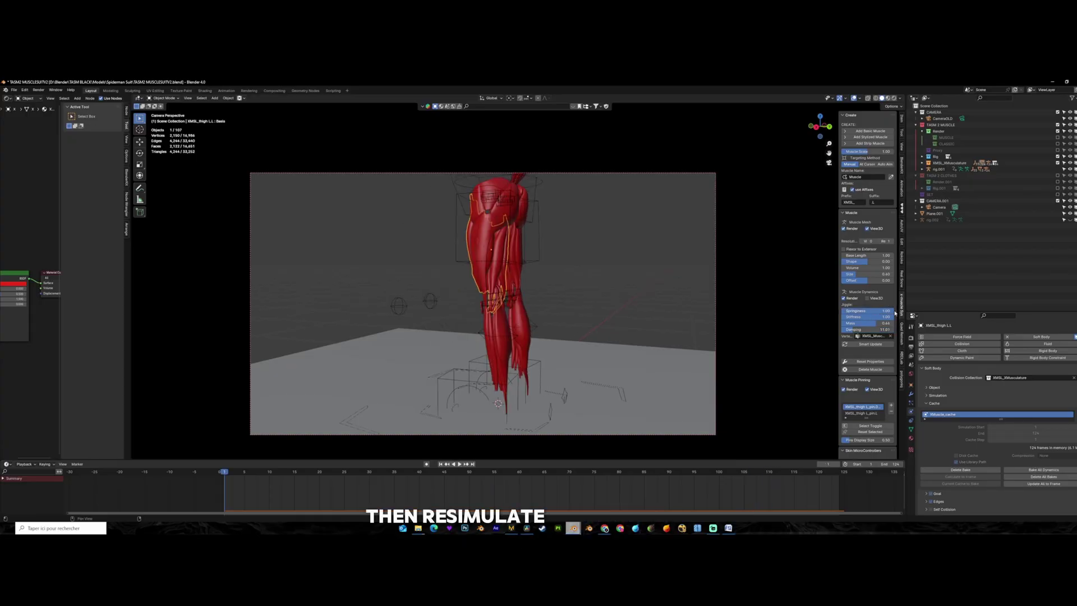
left_click(992, 473)
left_click(961, 470)
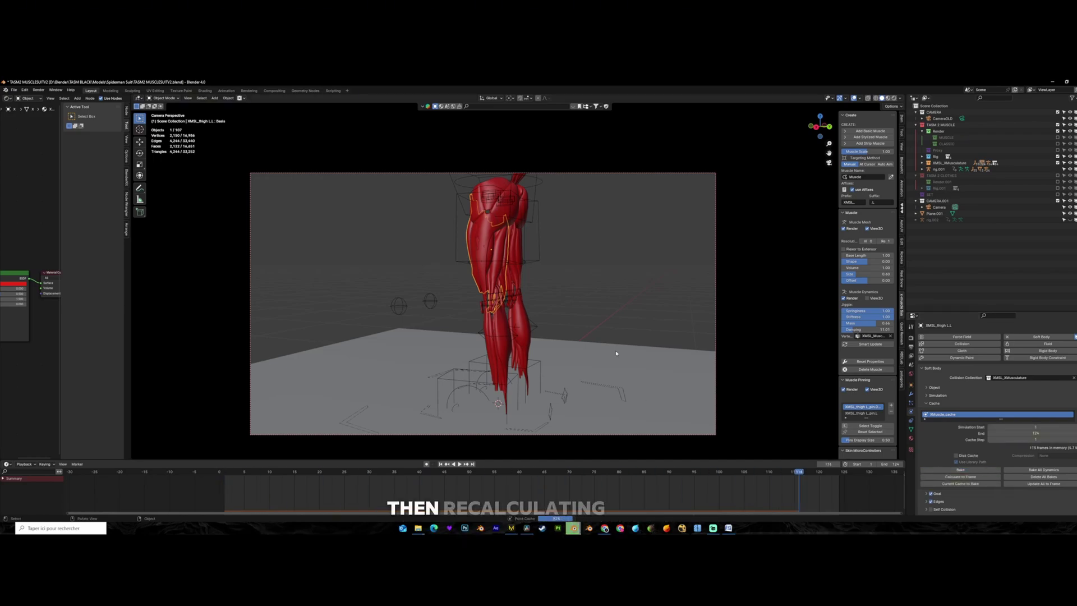
key("space")
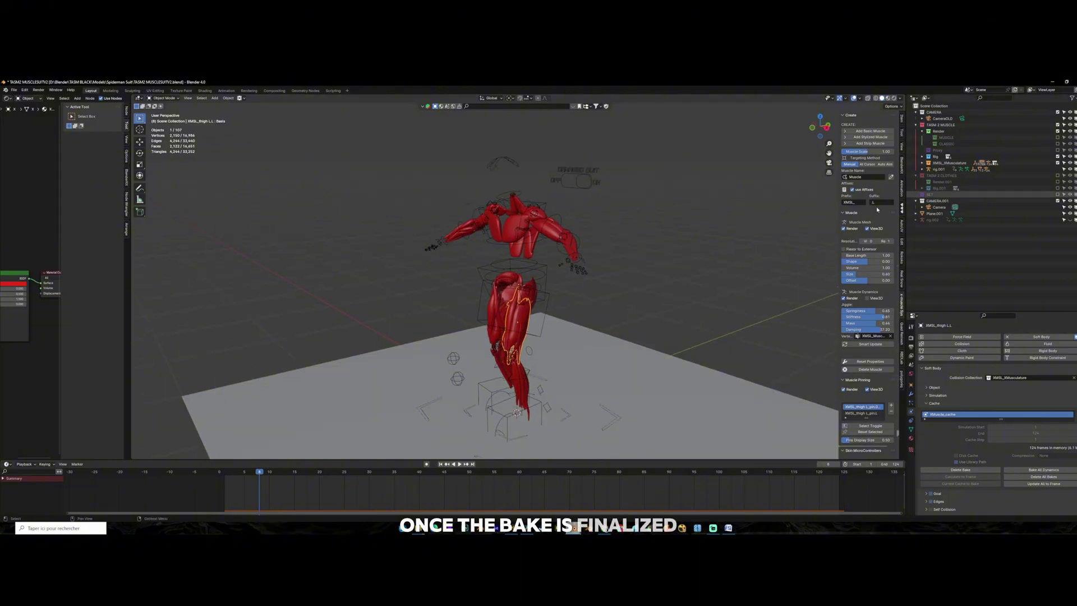
Exclude the musculature collection, enable MUSCLE, and export Alembic using Viewport settings.
left_click(1057, 163)
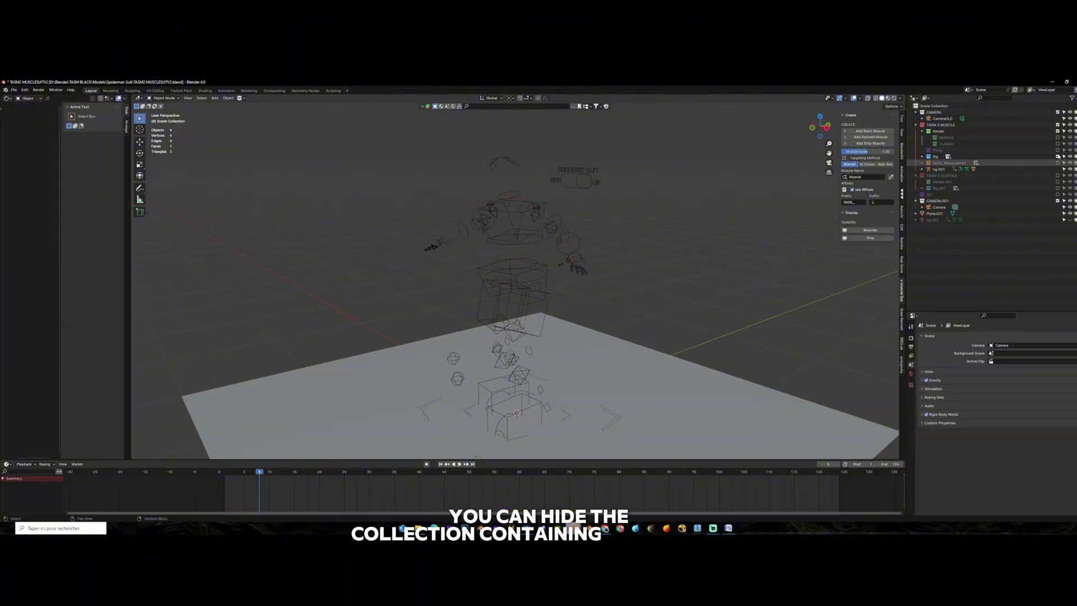
left_click(1058, 137)
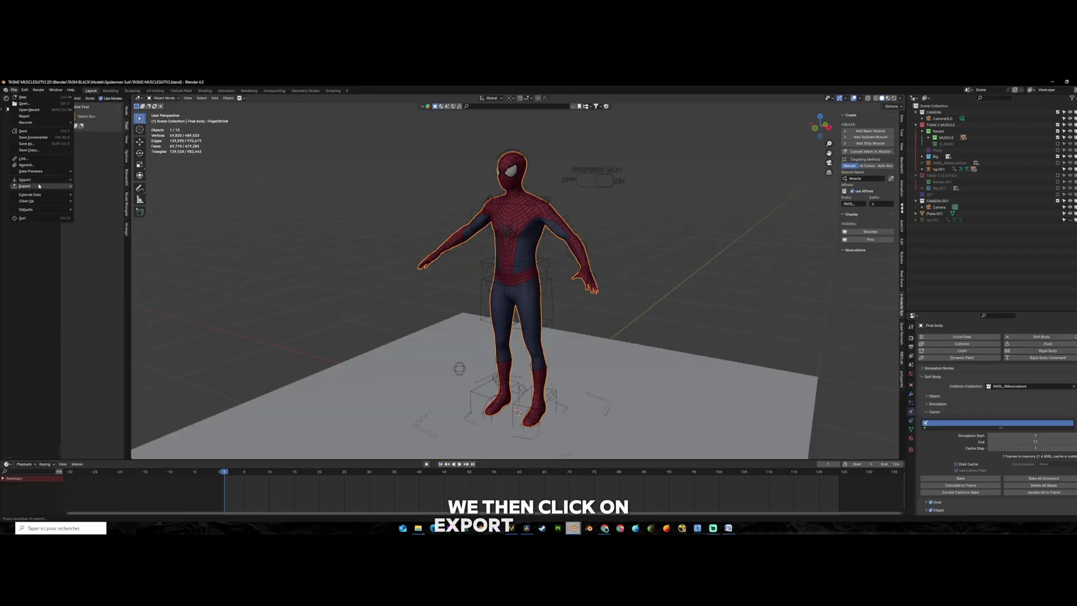
mouse_move(33, 180)
left_click(107, 191)
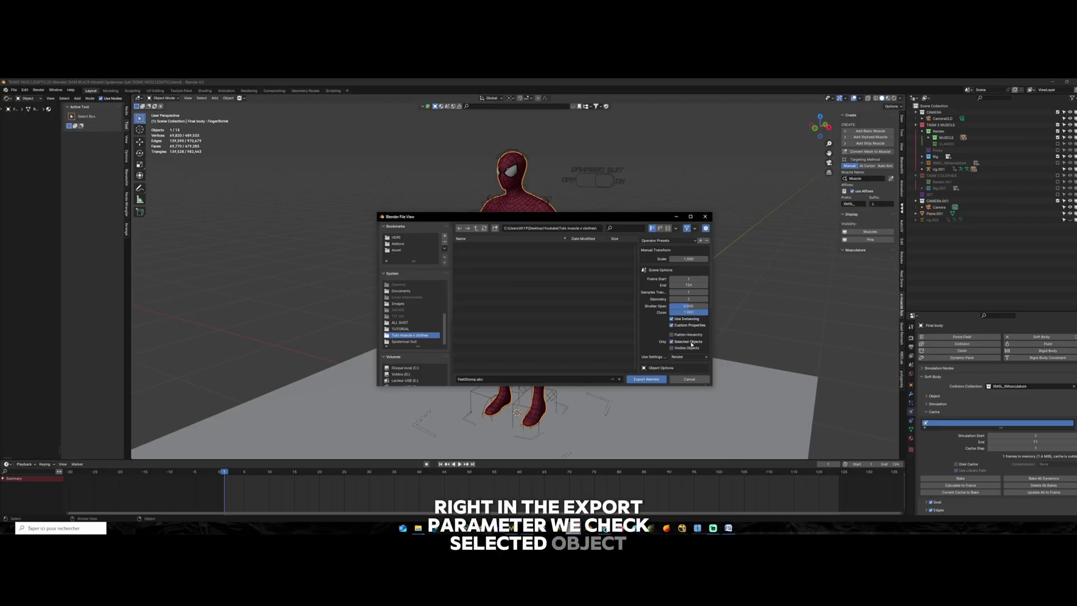
left_click(687, 358)
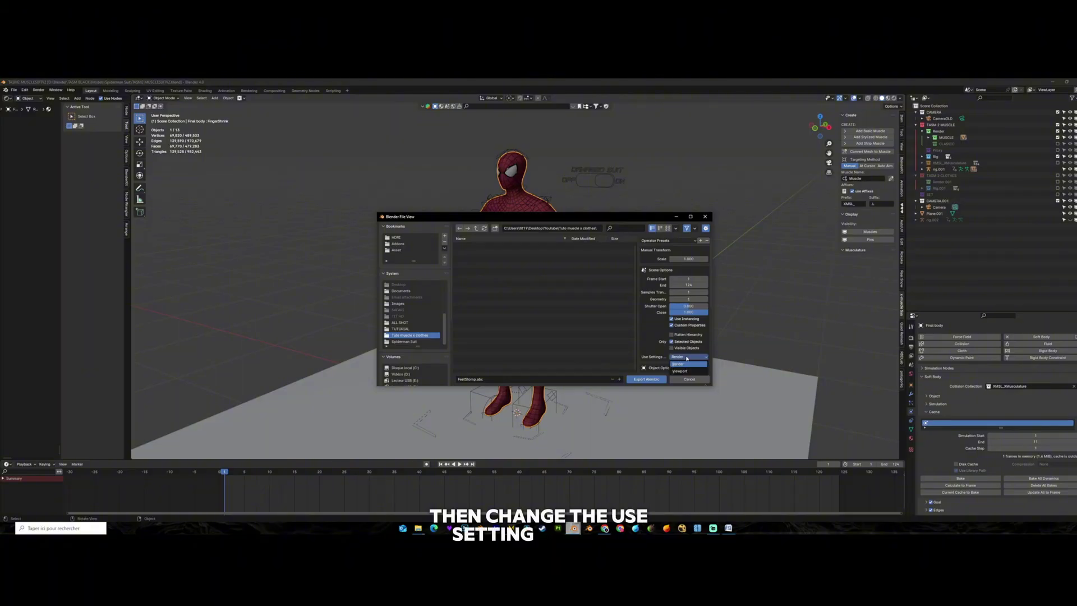
left_click(688, 372)
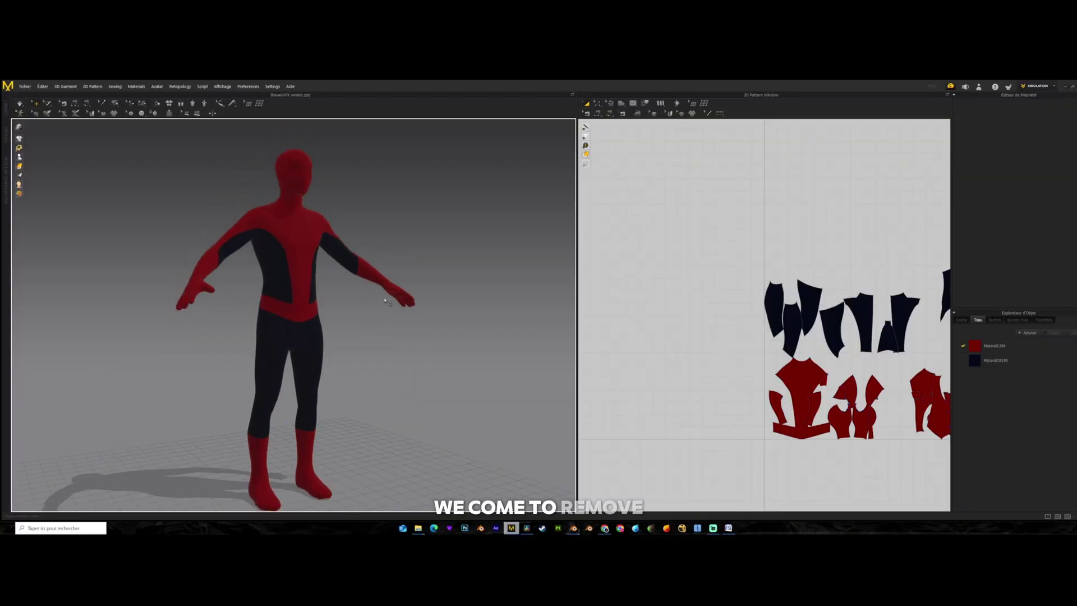
Import FeetStomp.abc as an Alembic avatar and inspect the suit on it.
left_click(24, 86)
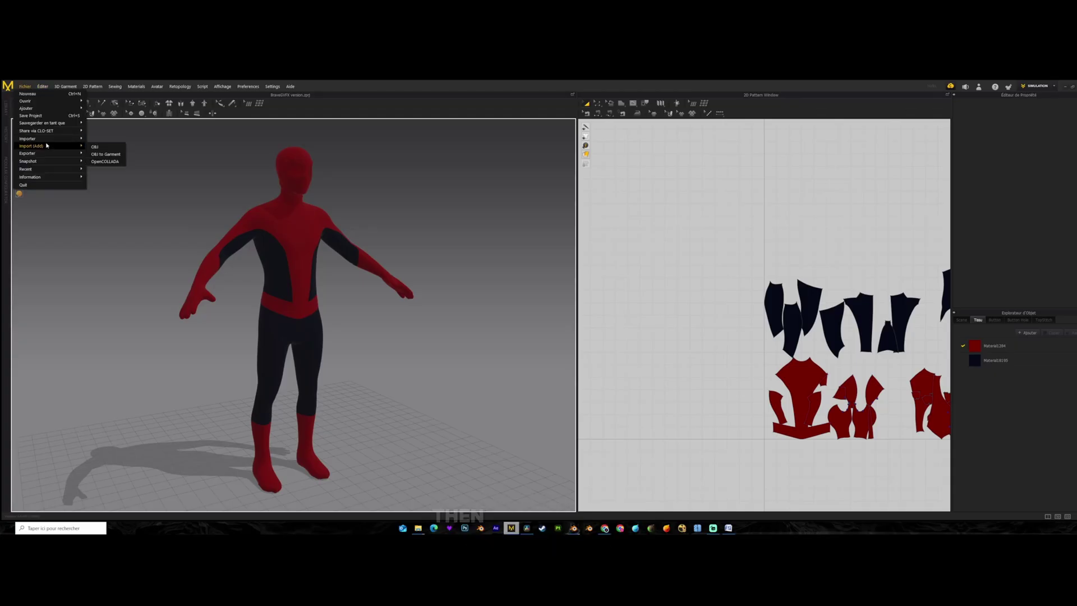
mouse_move(56, 145)
left_click(115, 158)
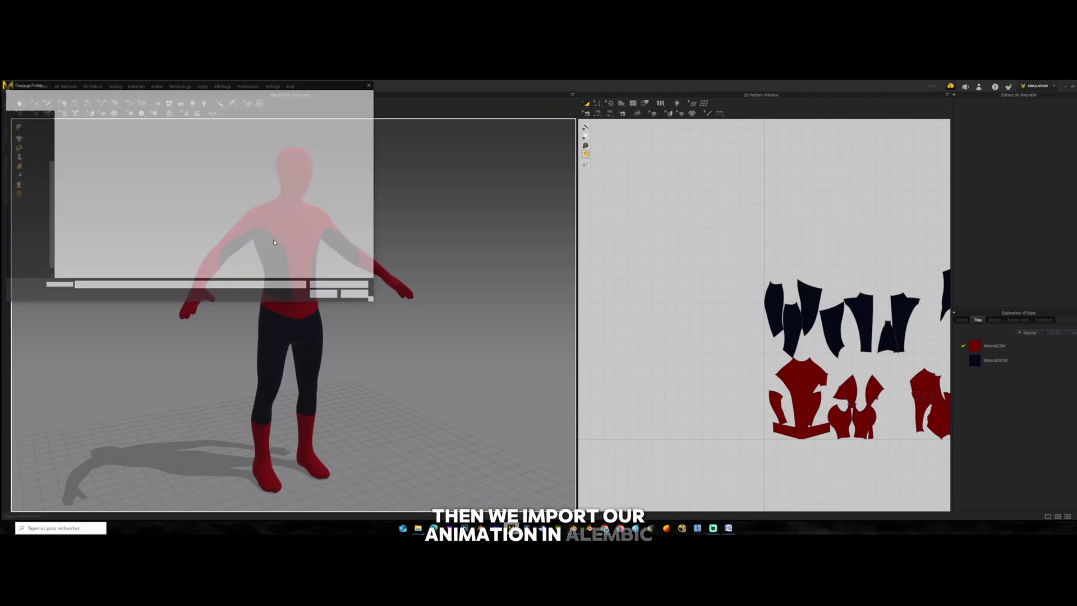
left_click(74, 129)
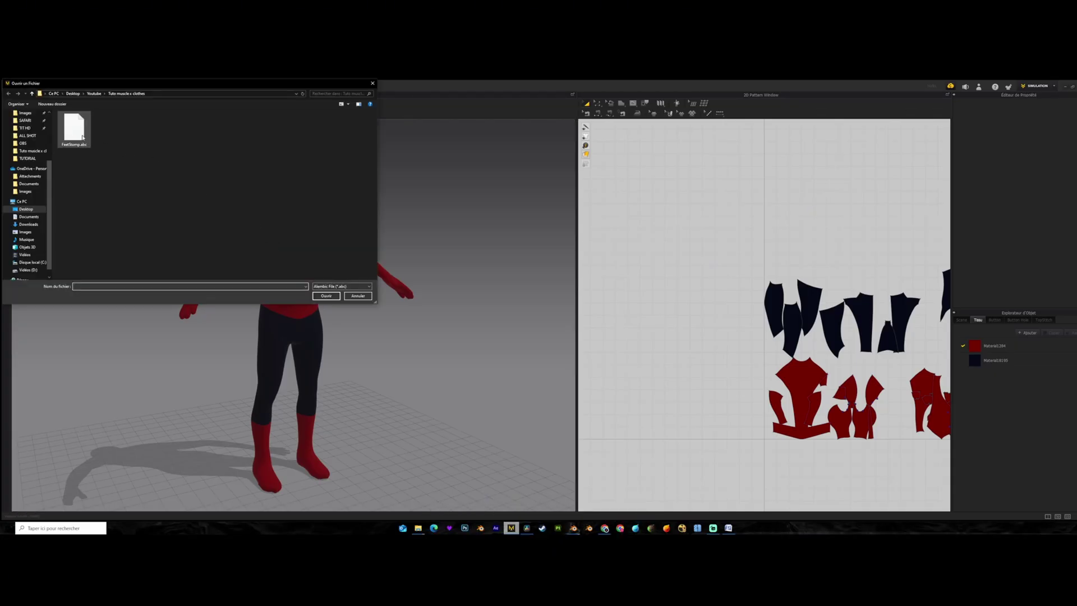
left_click(330, 296)
left_click(546, 343)
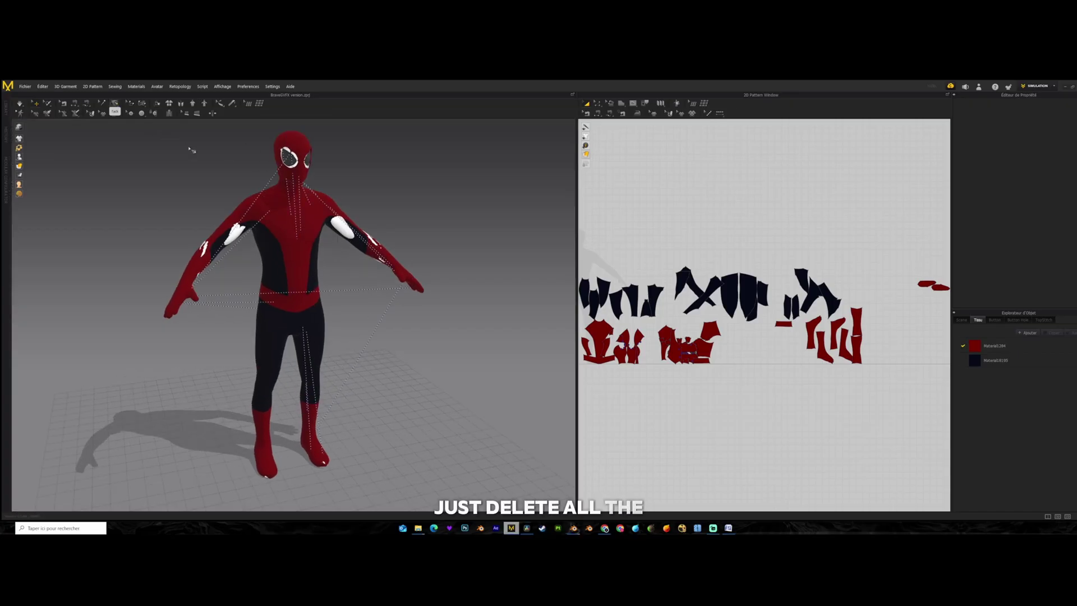
scroll(275, 199, "up", 3)
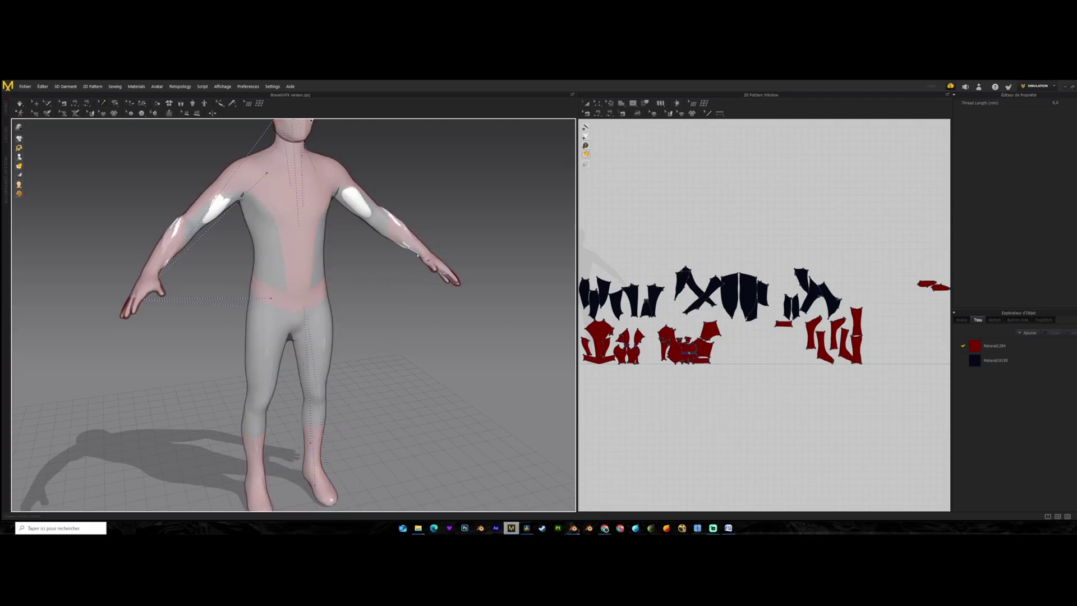
scroll(274, 199, "down", 5)
right_click_drag(275, 199, 348, 203)
scroll(272, 179, "up", 3)
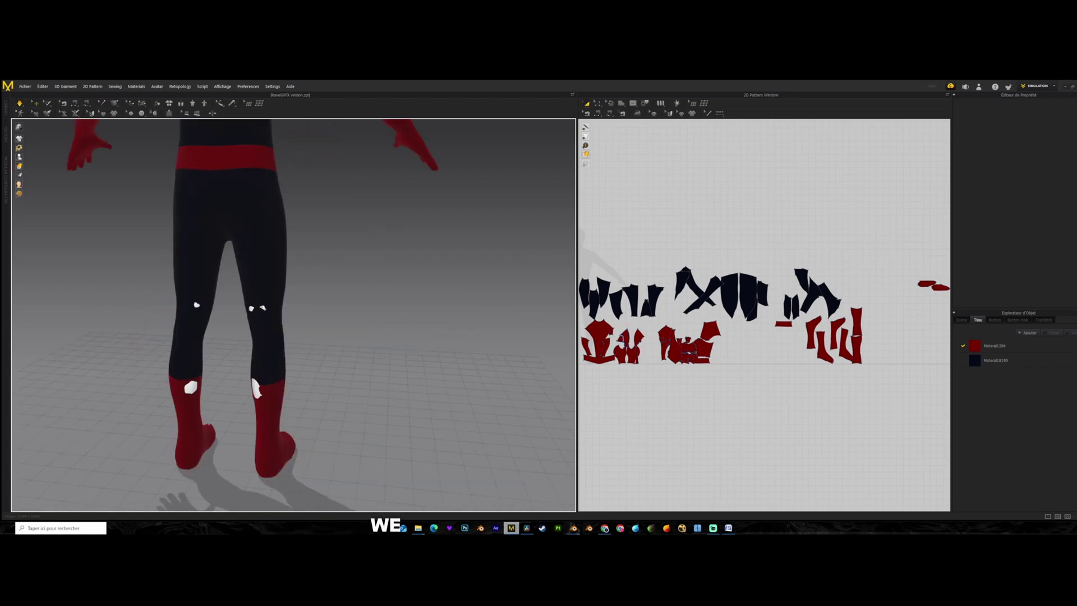
Inspect the suit's leg pattern piece and left sock piece up close.
left_click(252, 310)
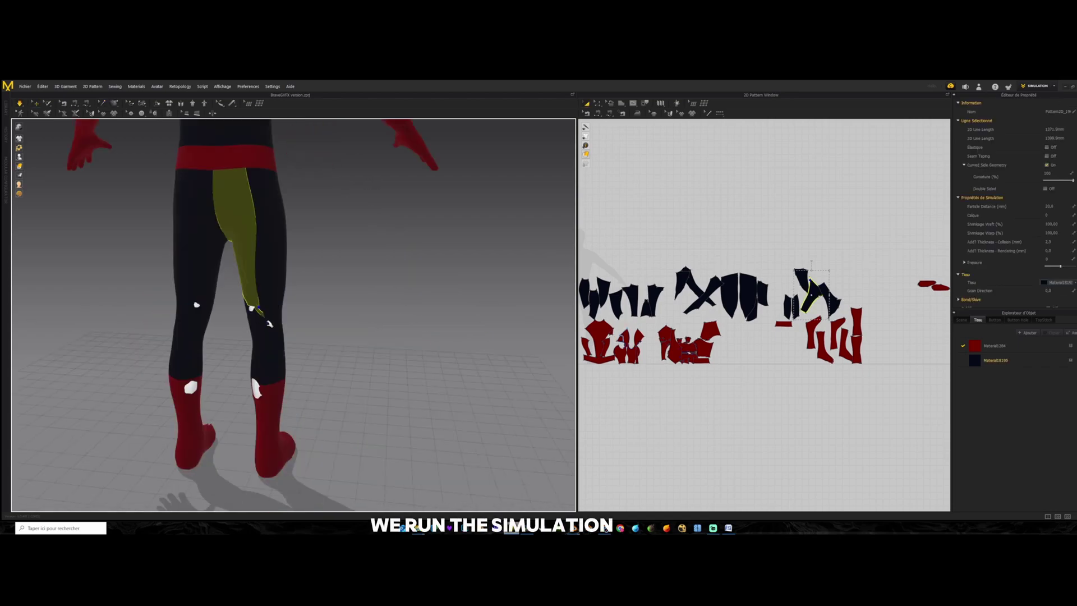
right_click_drag(253, 311, 332, 458)
scroll(296, 314, "up", 4)
left_click(233, 453)
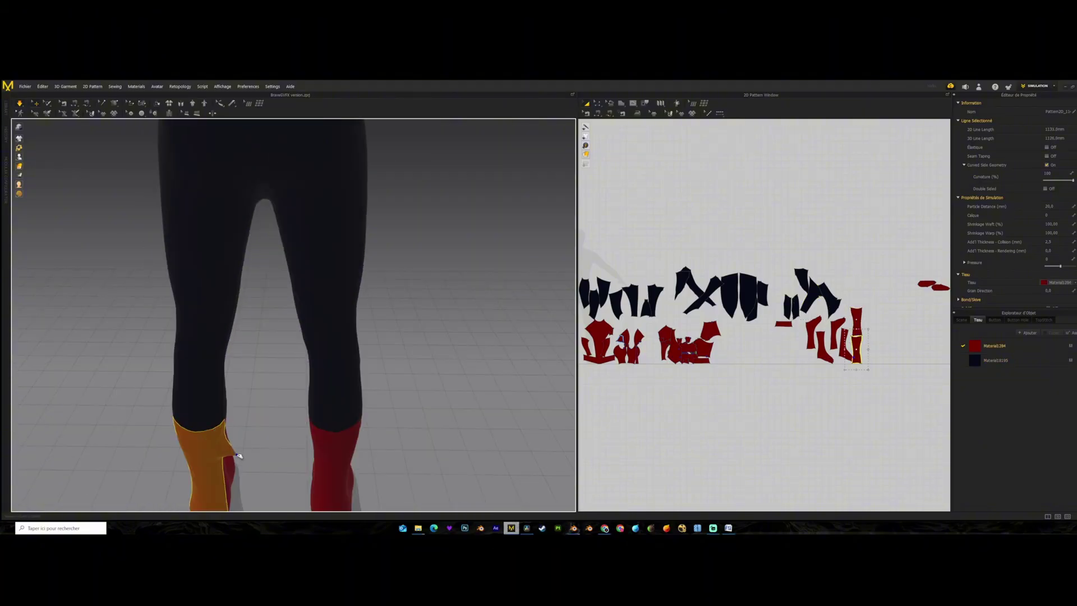
scroll(238, 454, "down", 6)
key("Escape")
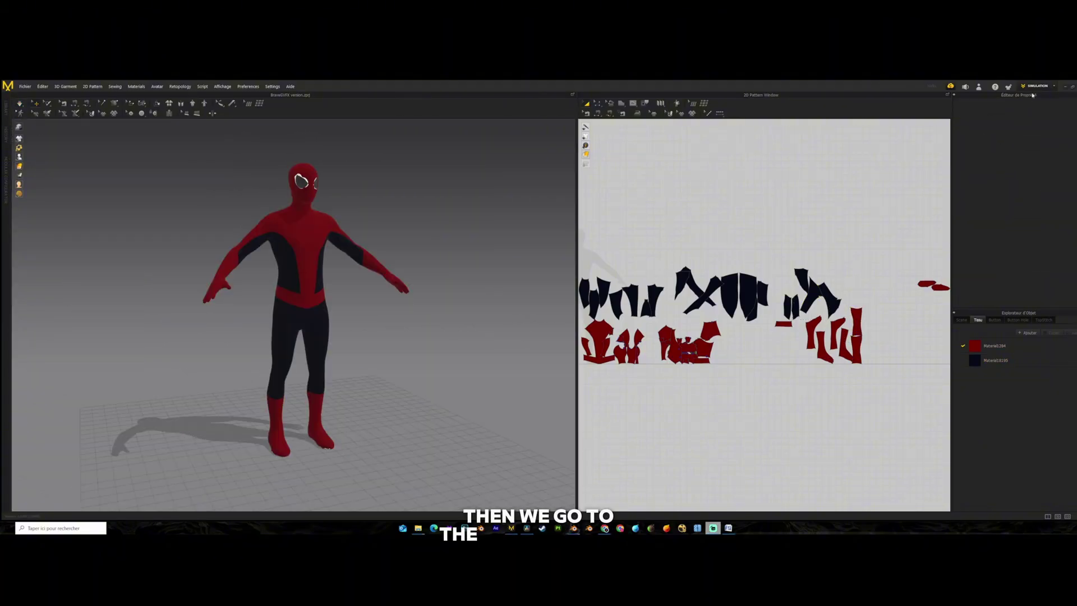
Switch to Animation mode and record the suit simulation over the stomping motion.
left_click(1041, 87)
left_click(1036, 110)
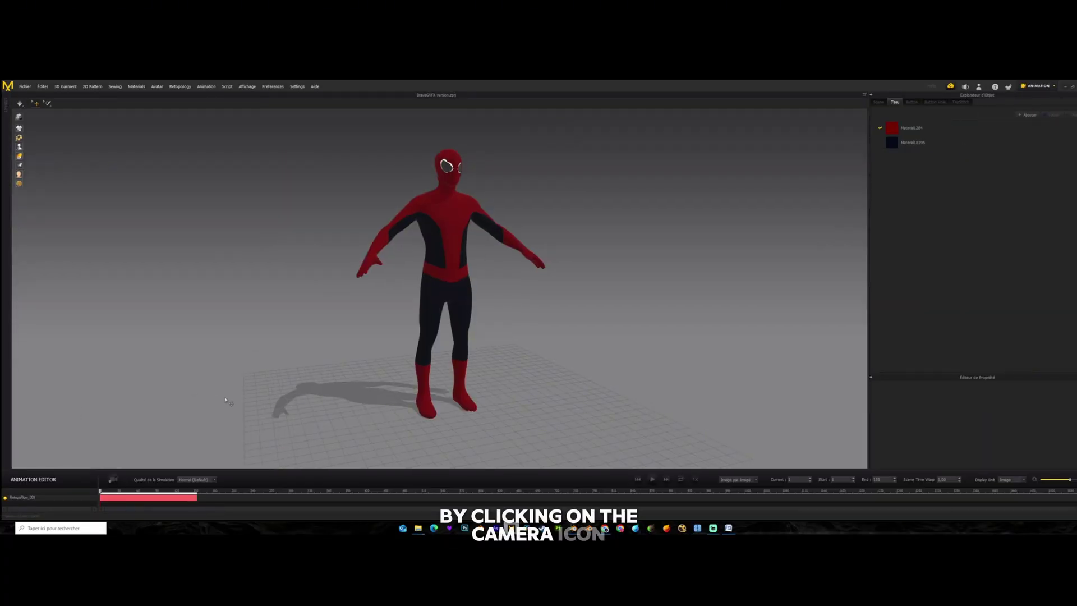
left_click(112, 479)
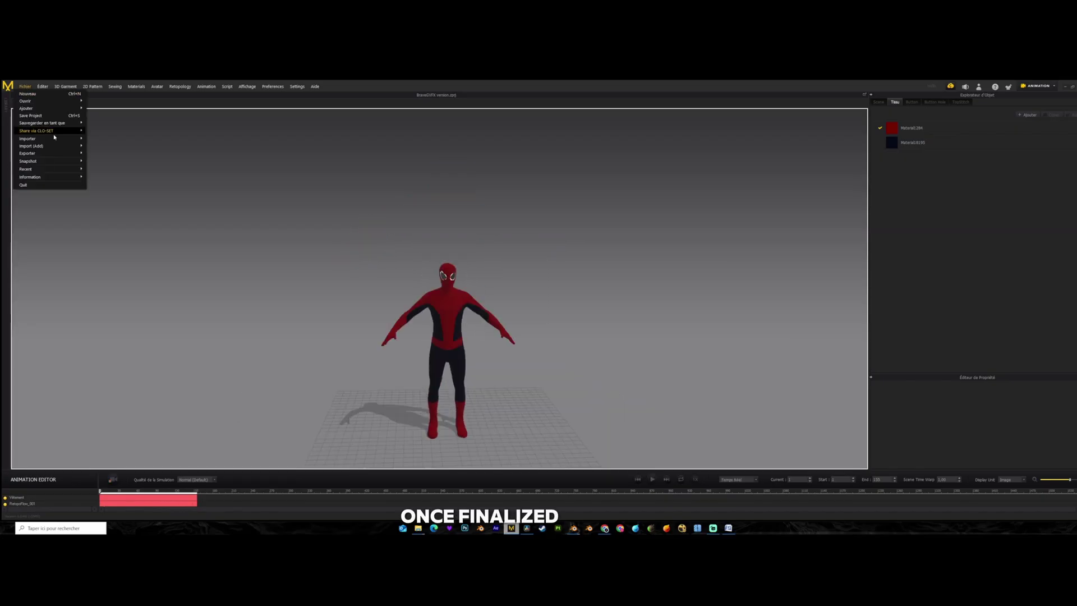
Export the recorded suit as Alembic (OGAWA) named FeetStomp clothes, accepting default options.
mouse_move(50, 153)
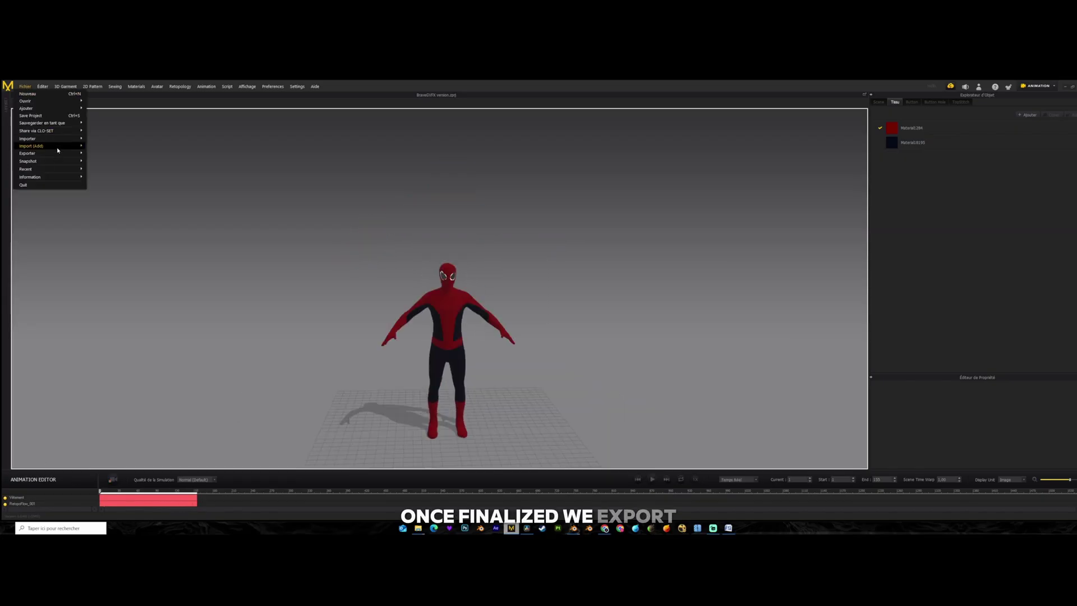
left_click(107, 191)
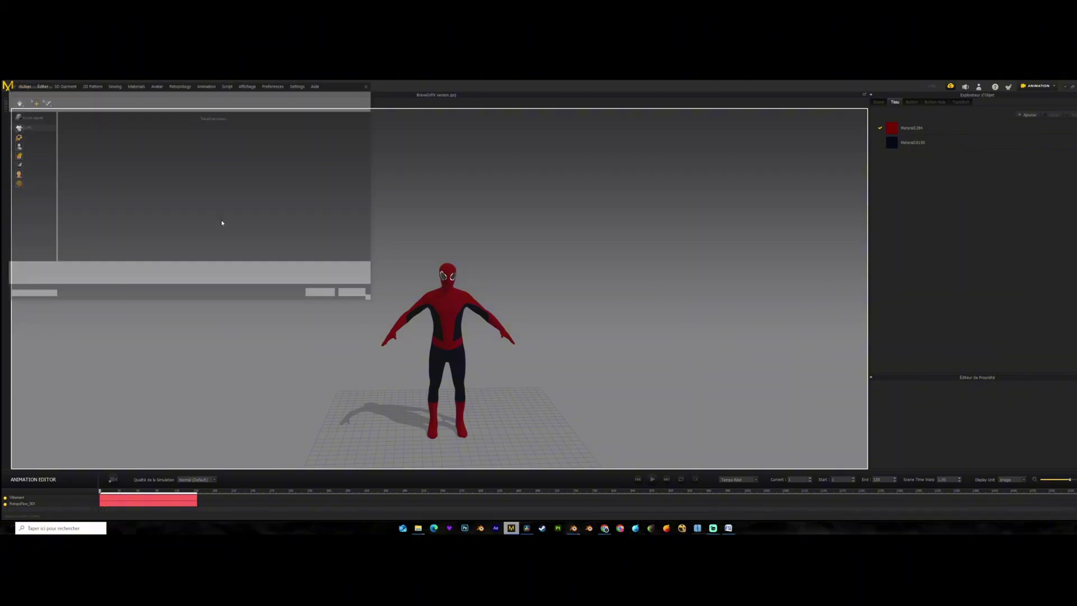
left_click(142, 271)
key("Return")
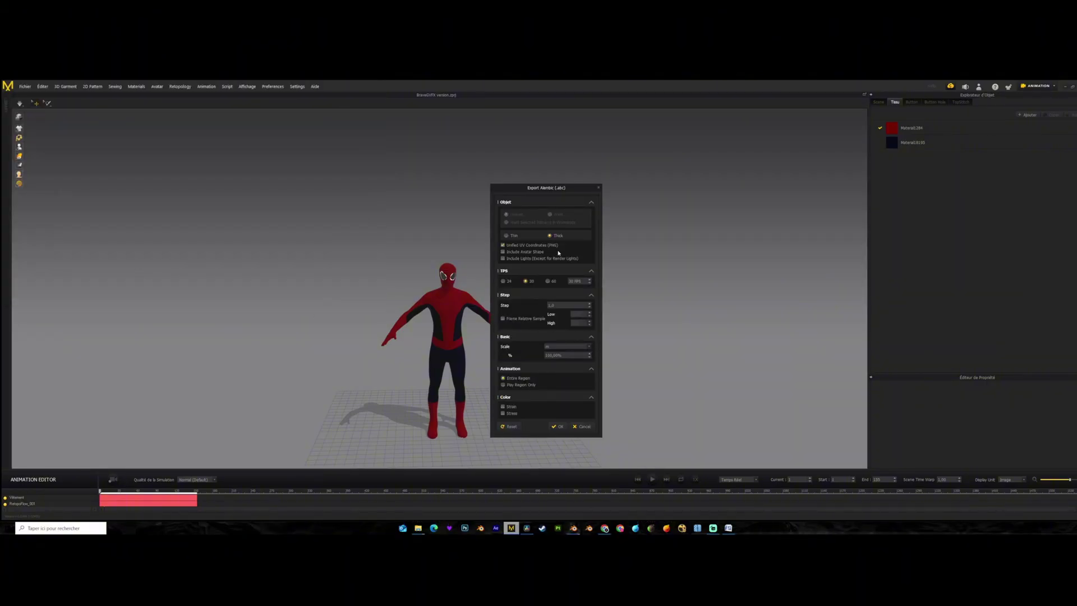
left_click(558, 426)
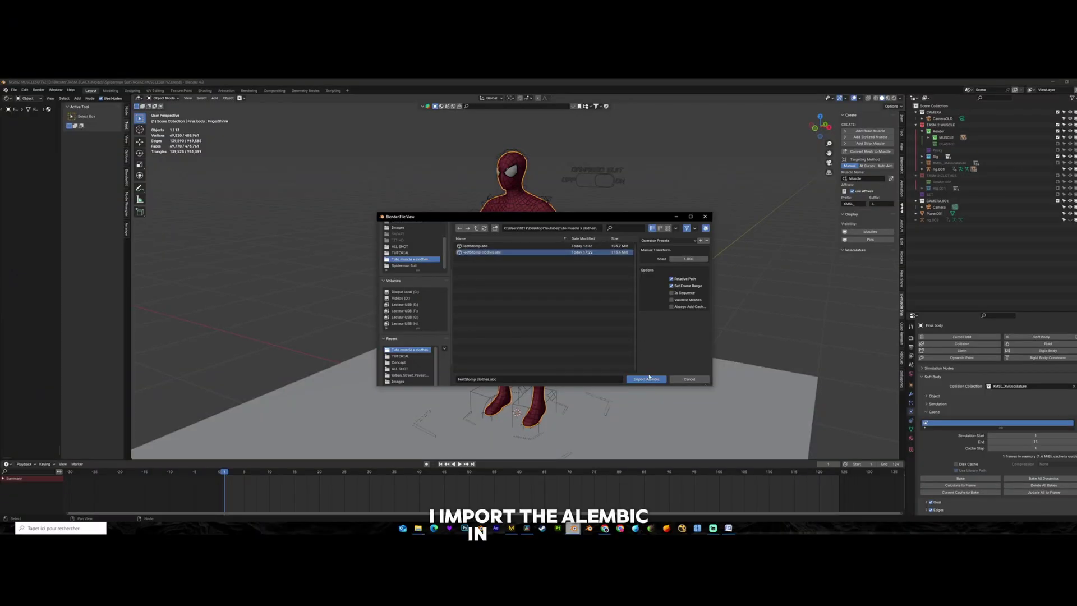
Import FeetStomp clothes.abc and isolate the webbing objects in Local view.
left_click(646, 379)
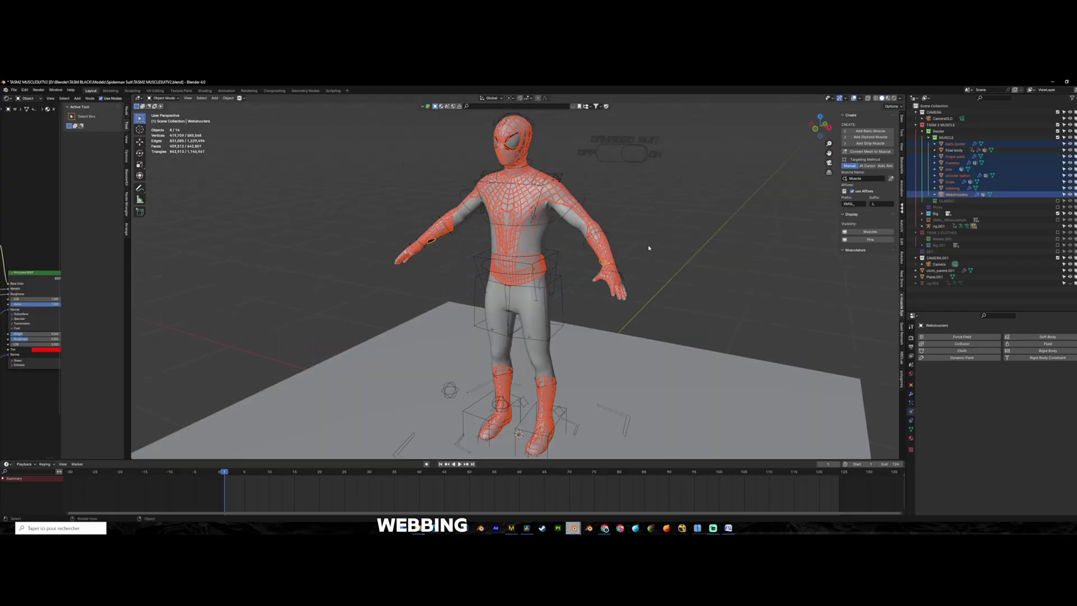
key("KP_Divide")
middle_click_drag(581, 273, 649, 236)
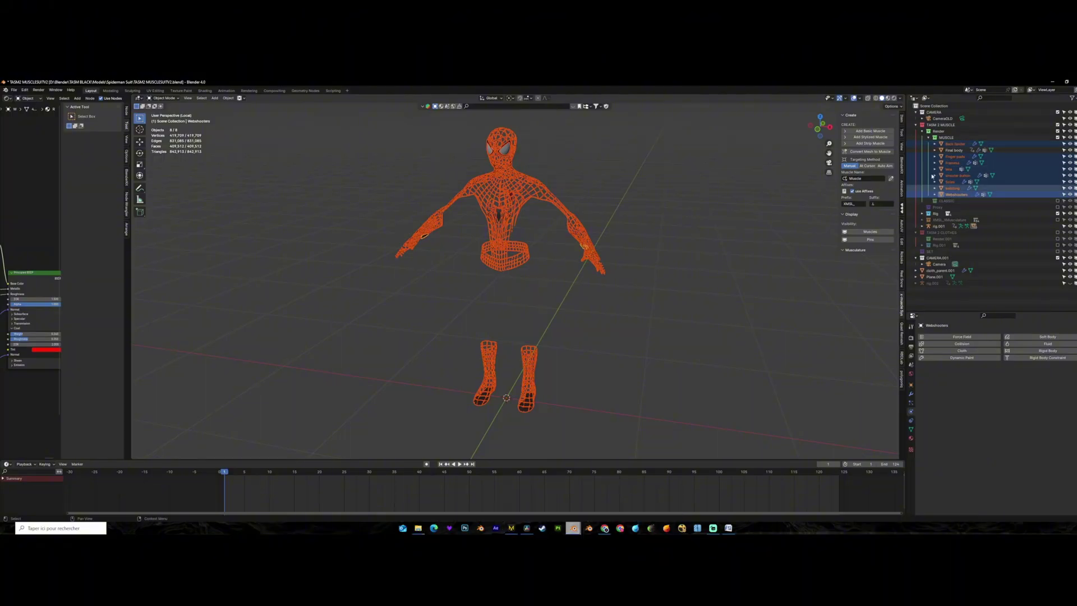
Duplicate the webbing, soles and lens meshes into a new collection named Tutorial.
key("shift+d")
right_click(642, 227)
key("m")
left_click(643, 227)
key("Return")
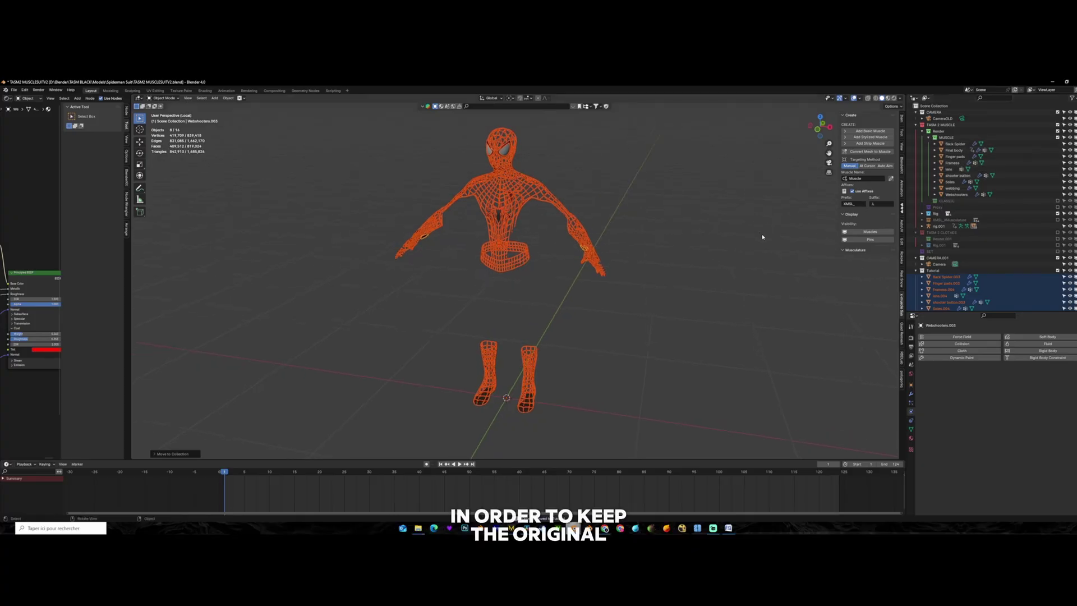
left_click(1059, 138)
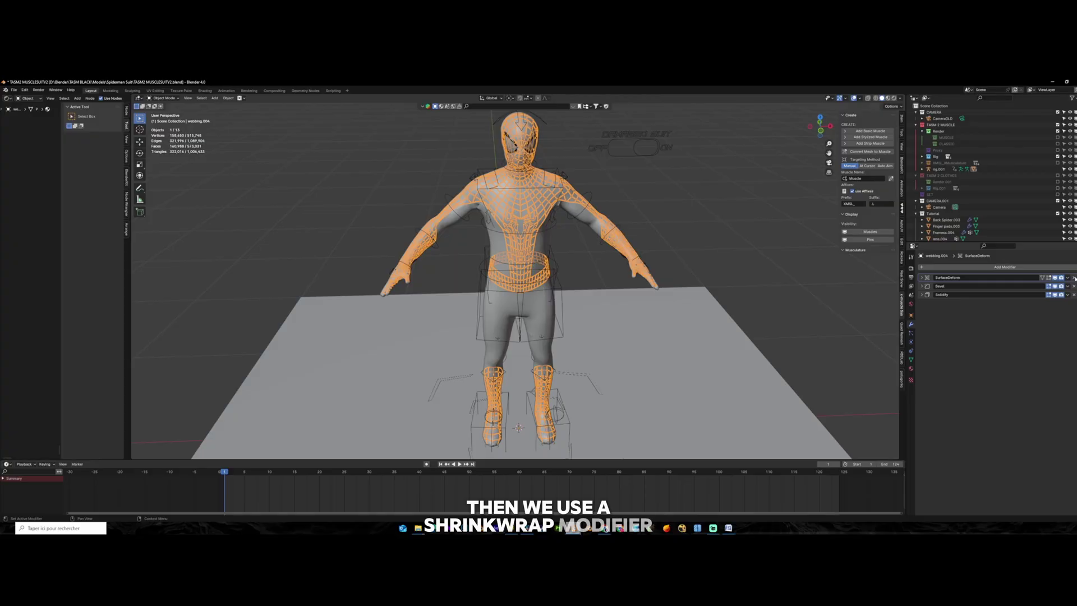
Add a Shrinkwrap modifier to the webbing, move it to the top of the stack, and target cloth_parent.001.
left_click(1052, 285)
key("shift+a")
type("s")
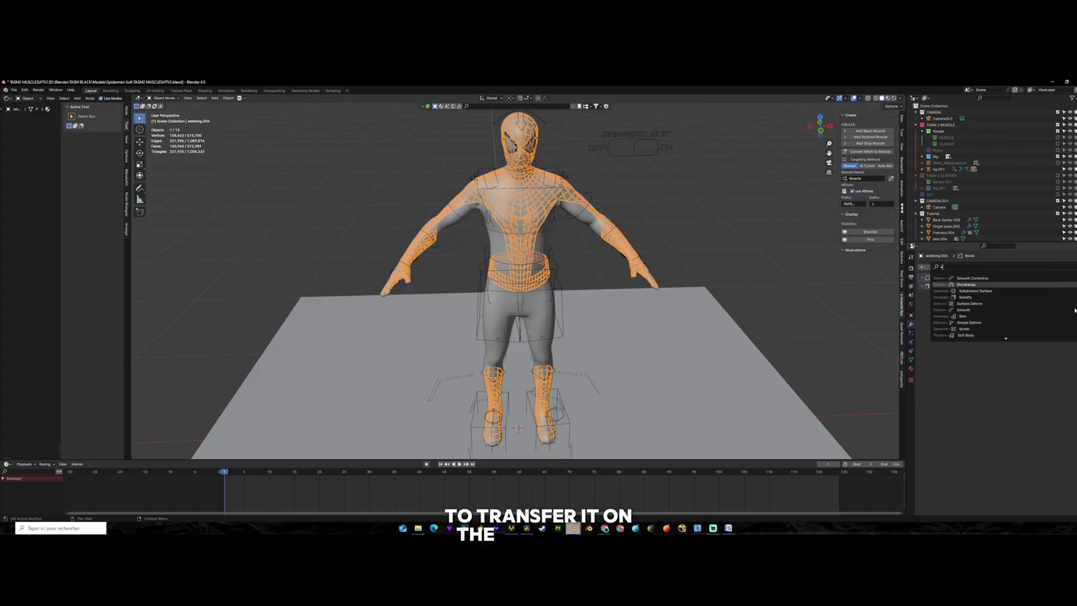
key("Return")
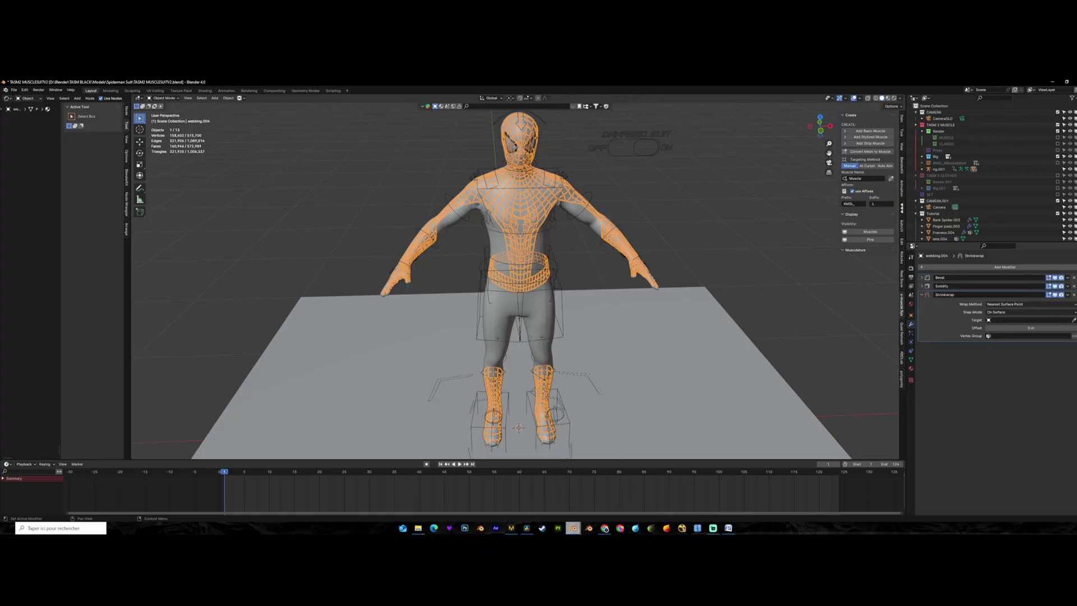
left_click(1067, 295)
left_click(1054, 359)
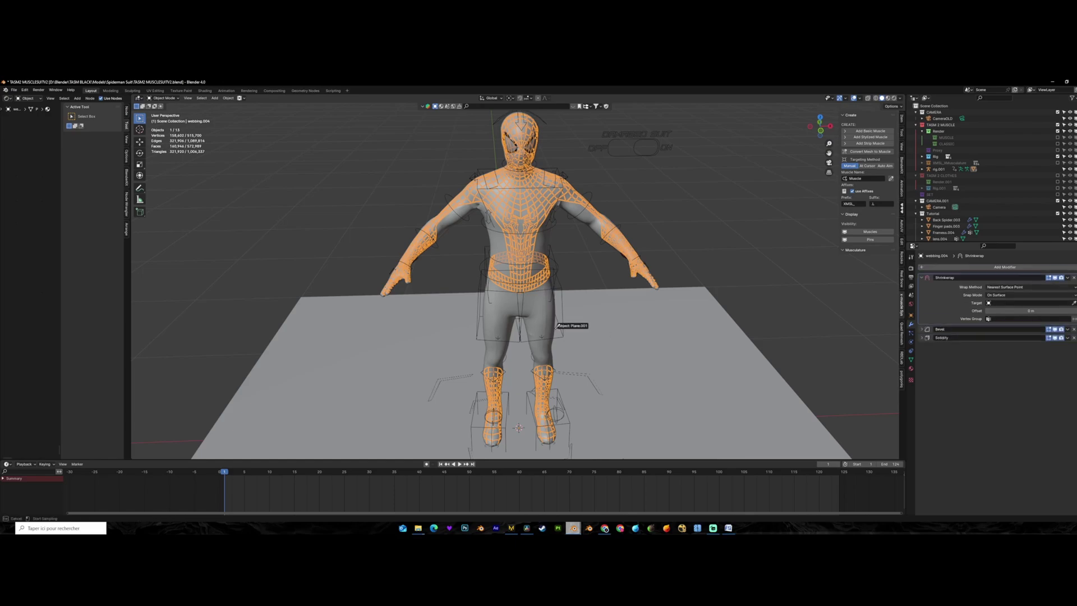
left_click(549, 313)
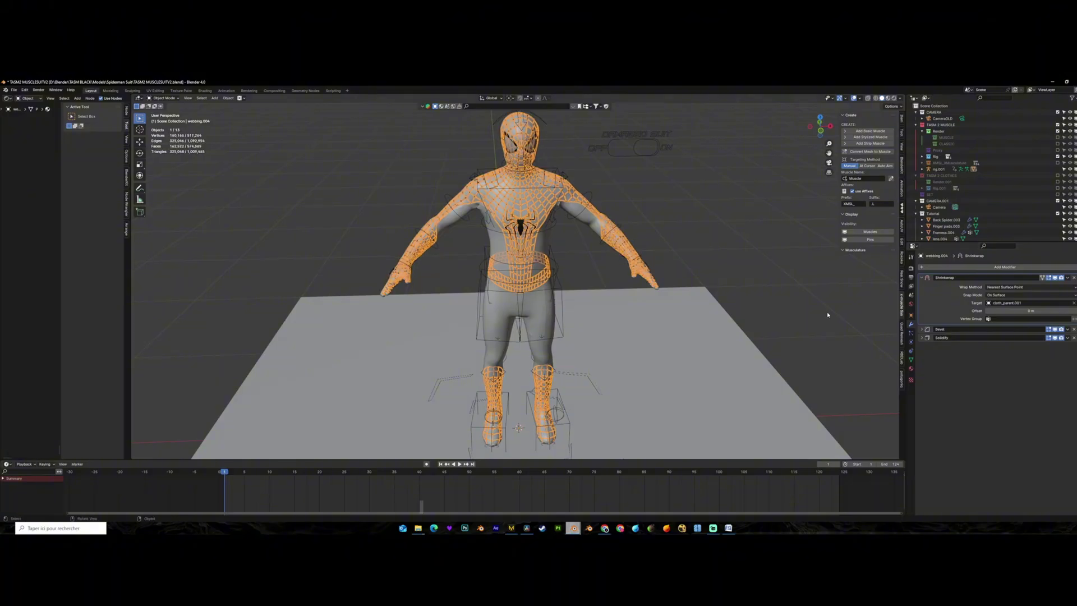
left_click(1010, 287)
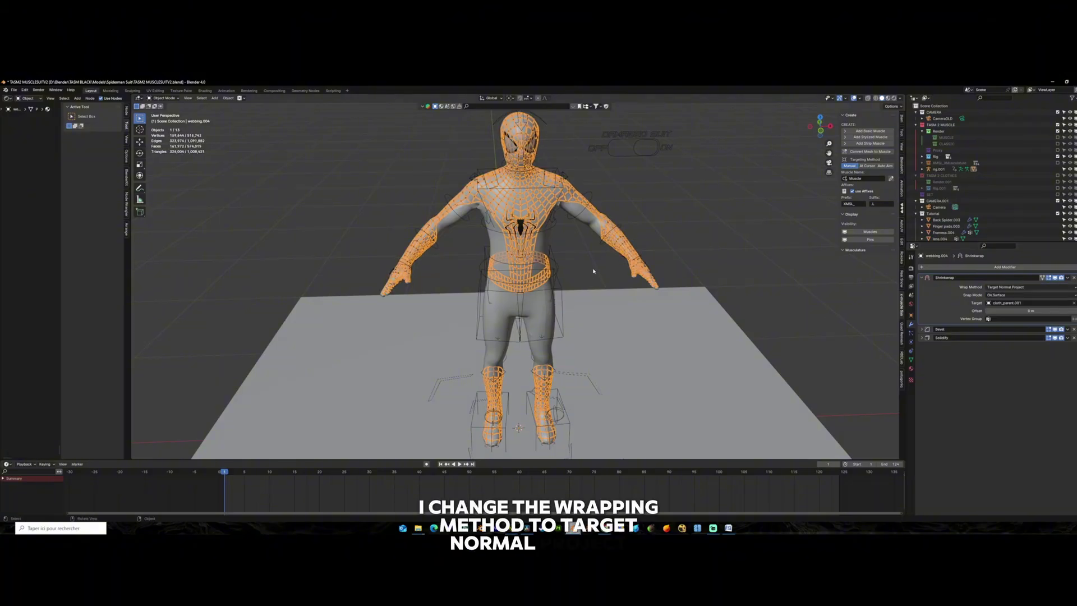
scroll(593, 269, "up", 5)
middle_click_drag(617, 112, 650, 241, "shift")
scroll(627, 236, "down", 1)
scroll(627, 236, "down", 3)
left_click(1068, 278)
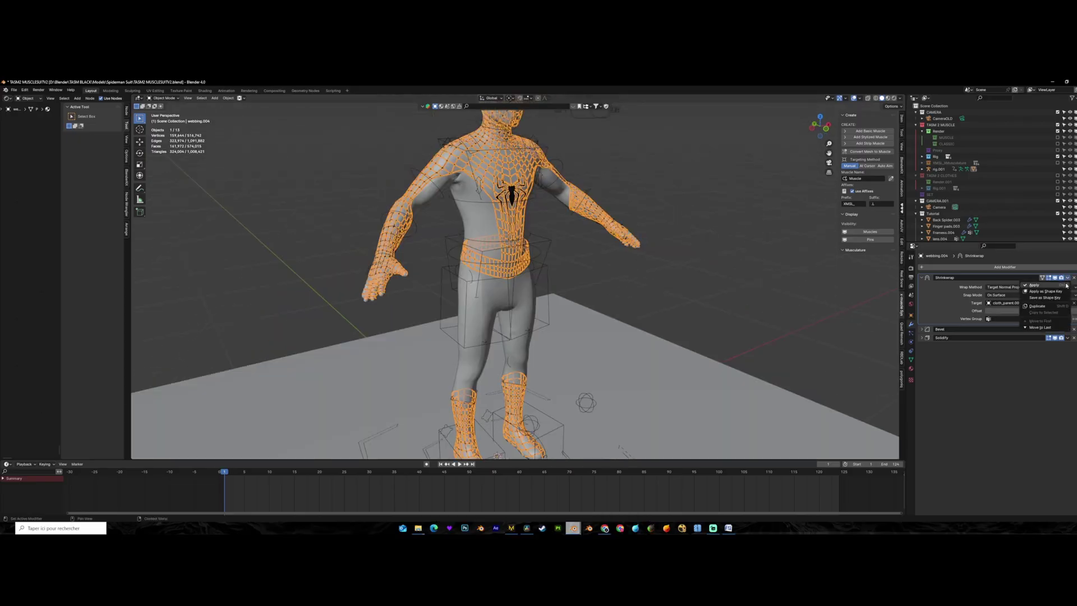
Add a Surface Deform targeting cloth_parent.001, bind it, and play the animation to check.
left_click(1004, 267)
type("s")
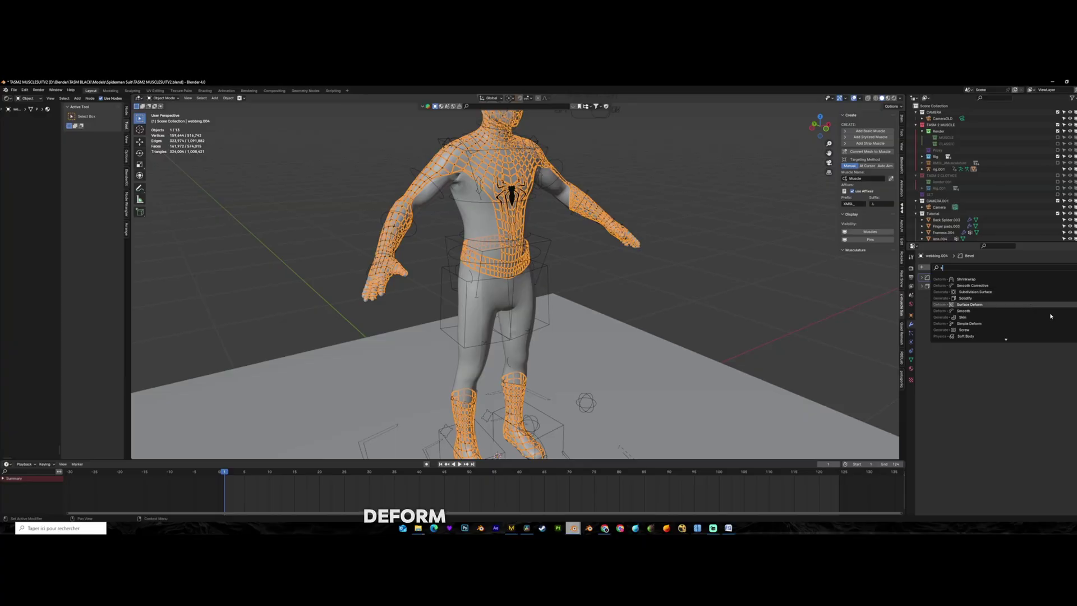
left_click(1072, 305)
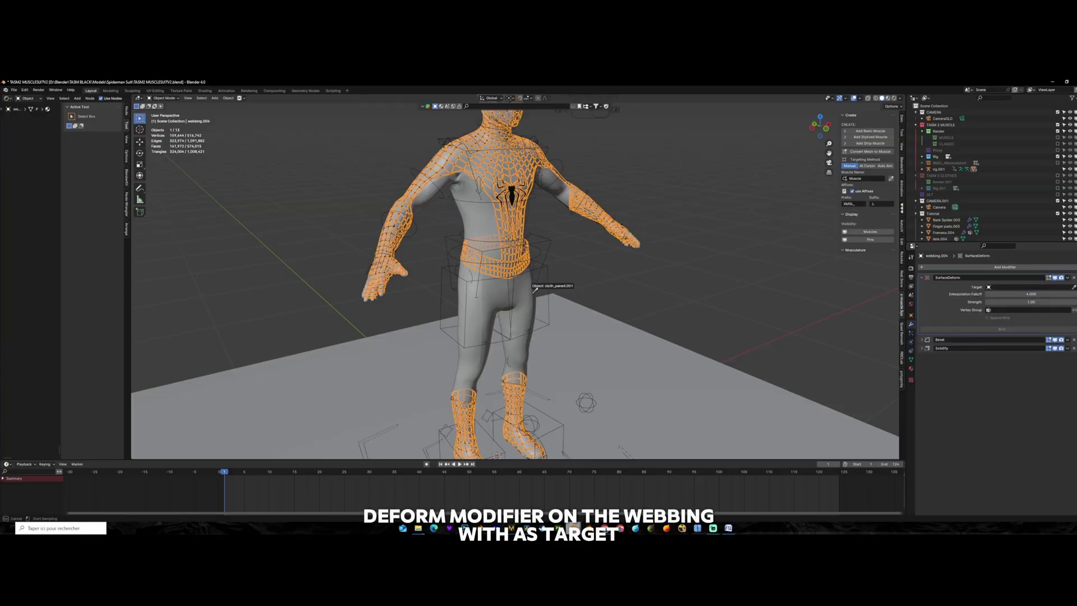
left_click(1009, 286)
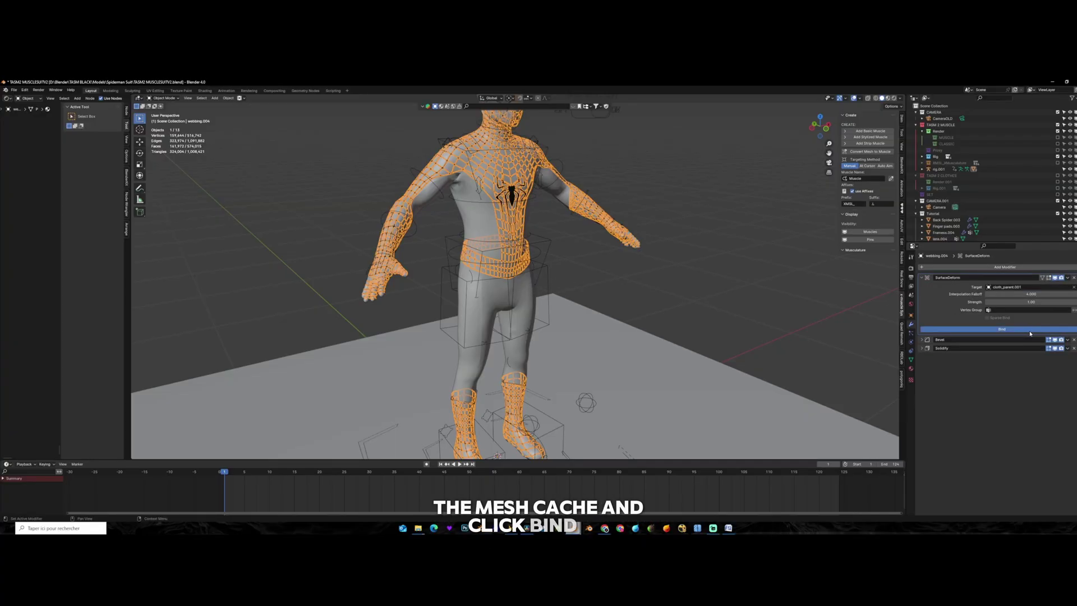
left_click(1007, 329)
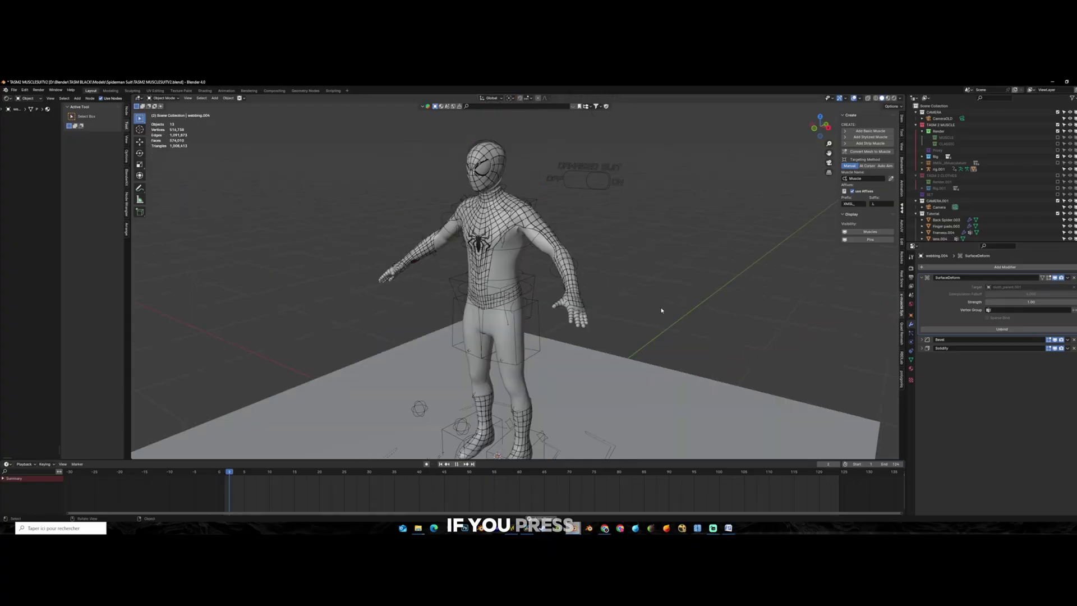
key("space")
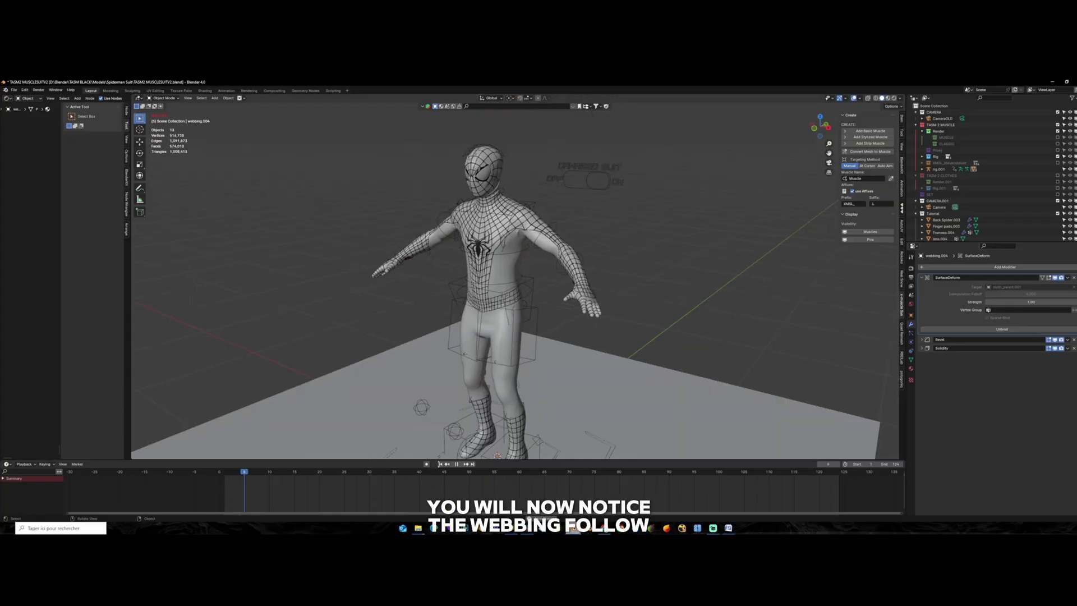
Stop playback and rebind the shooter button's Surface Deform to cloth_parent.001.
left_click(456, 464)
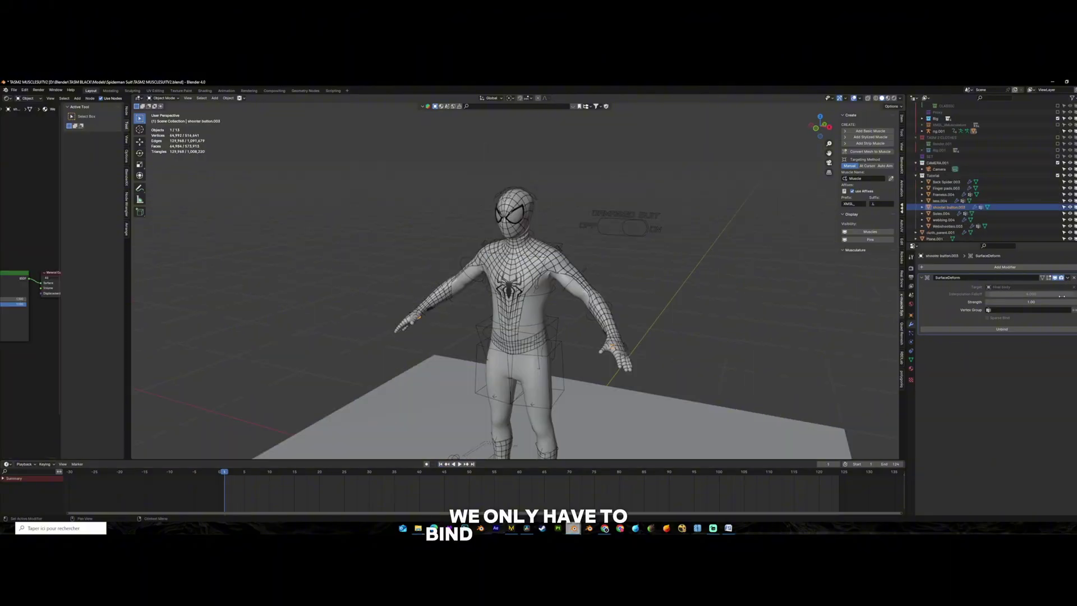
left_click(1034, 330)
key("ctrl+z")
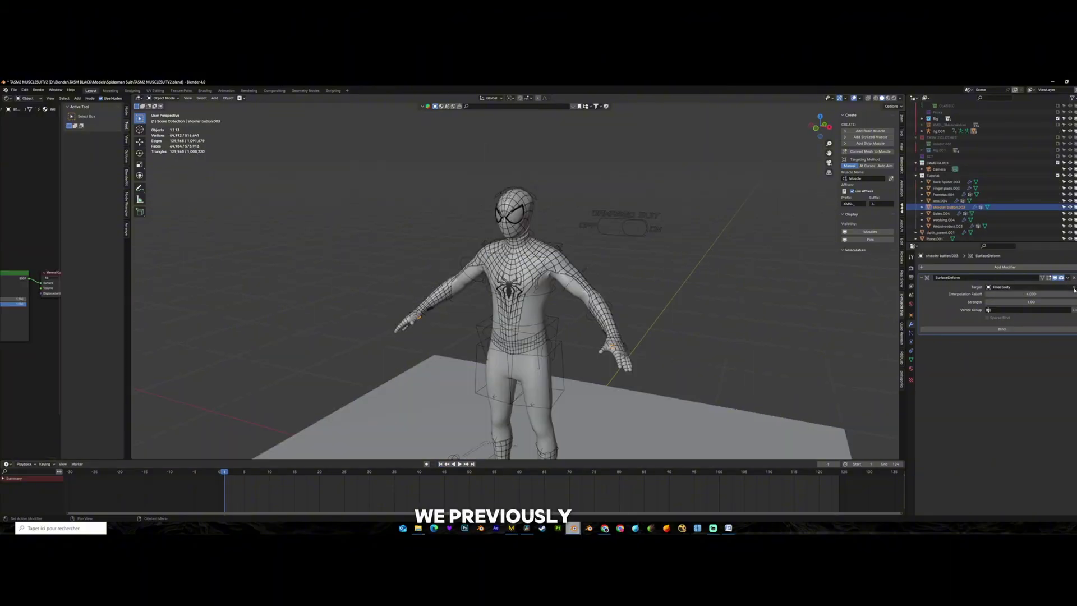
left_click(1073, 288)
left_click(1074, 287)
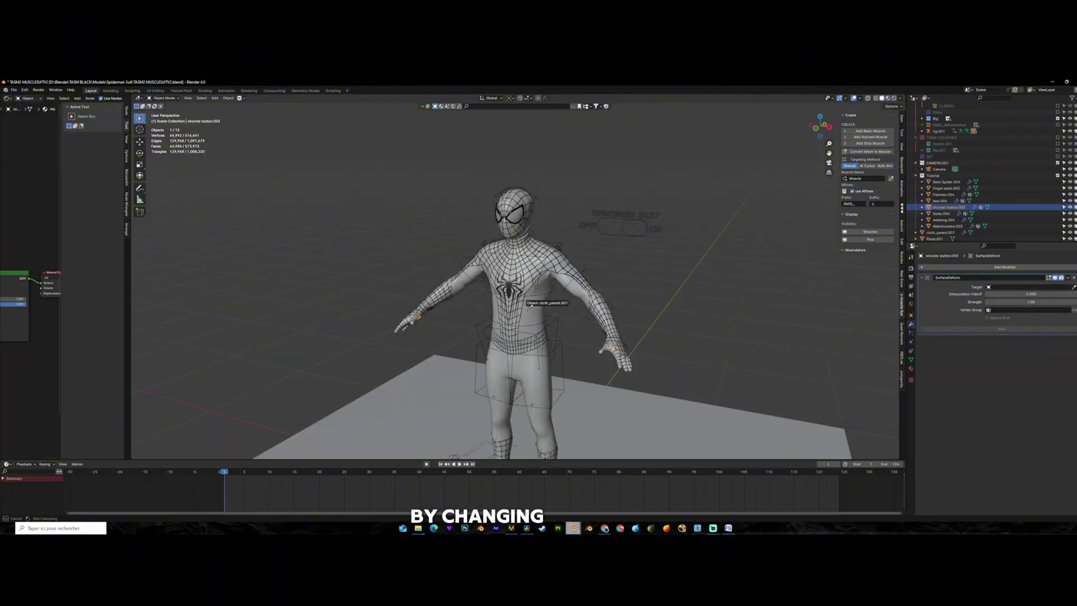
left_click(1063, 338)
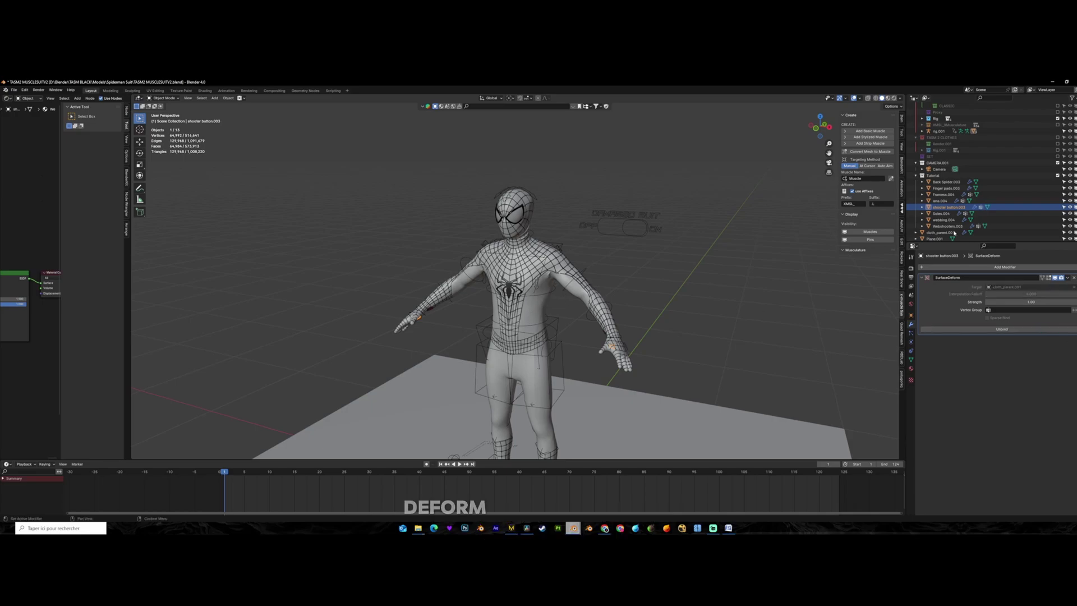
left_click(1001, 330)
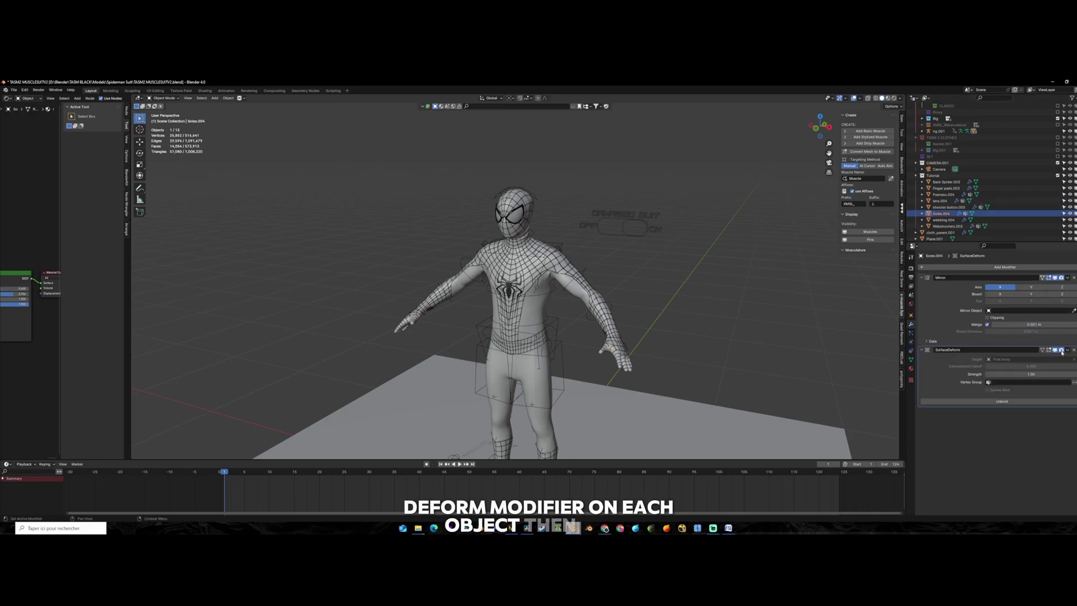
Undo back to the bound webshooters state, leave camera view, and replay the animation.
key("ctrl+z")
key("ctrl+z")
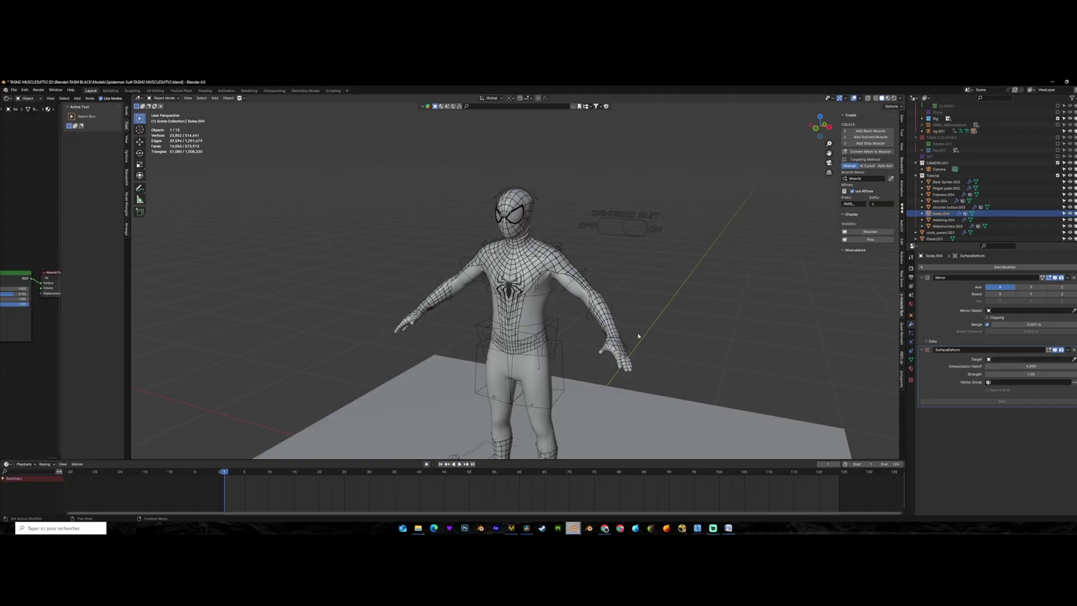
key("ctrl+z")
key("ctrl+z")
key("KP_0")
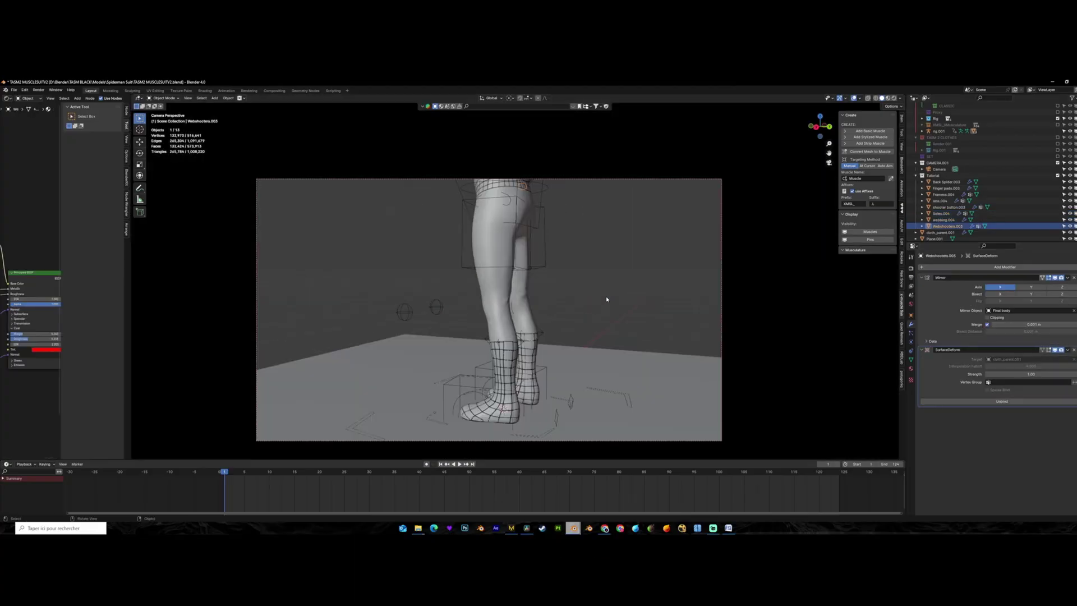
key("KP_0")
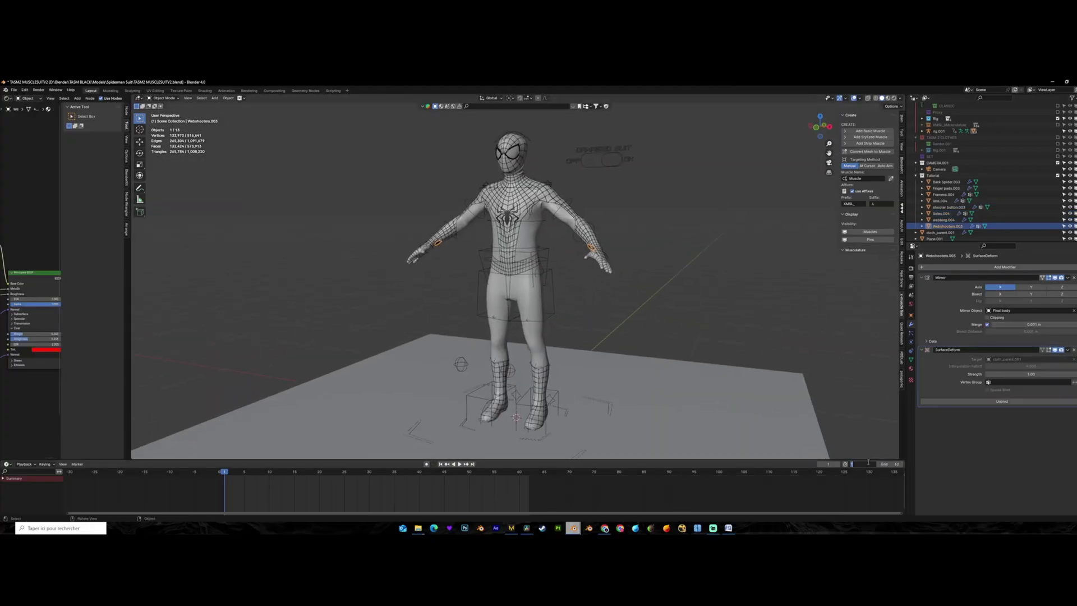
left_click(246, 110)
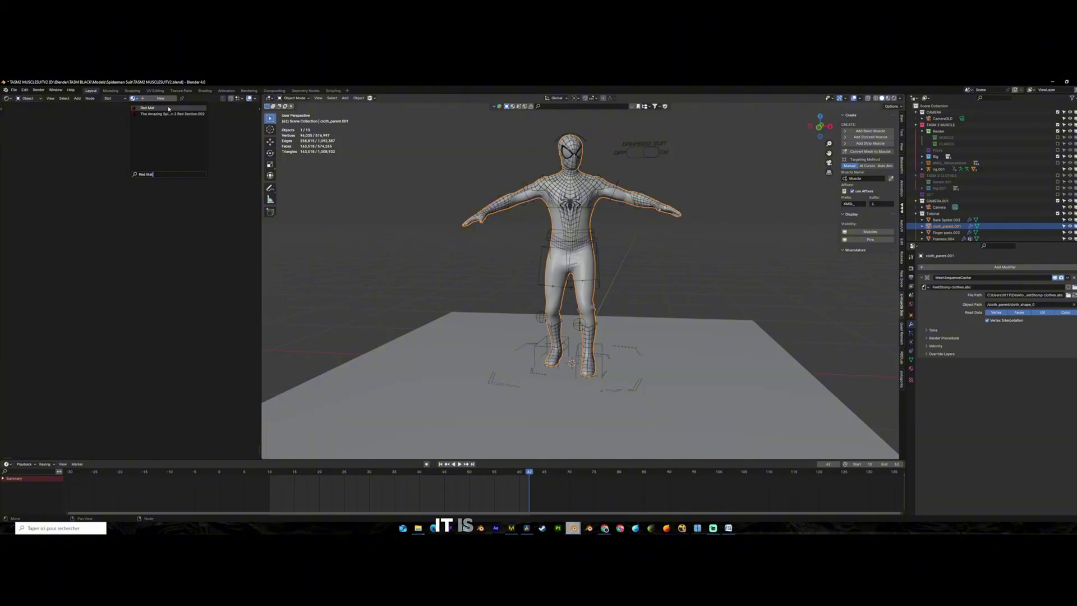
Apply the Red Mat material to the suit and return to the first frame.
left_click(145, 108)
scroll(564, 238, "up", 5)
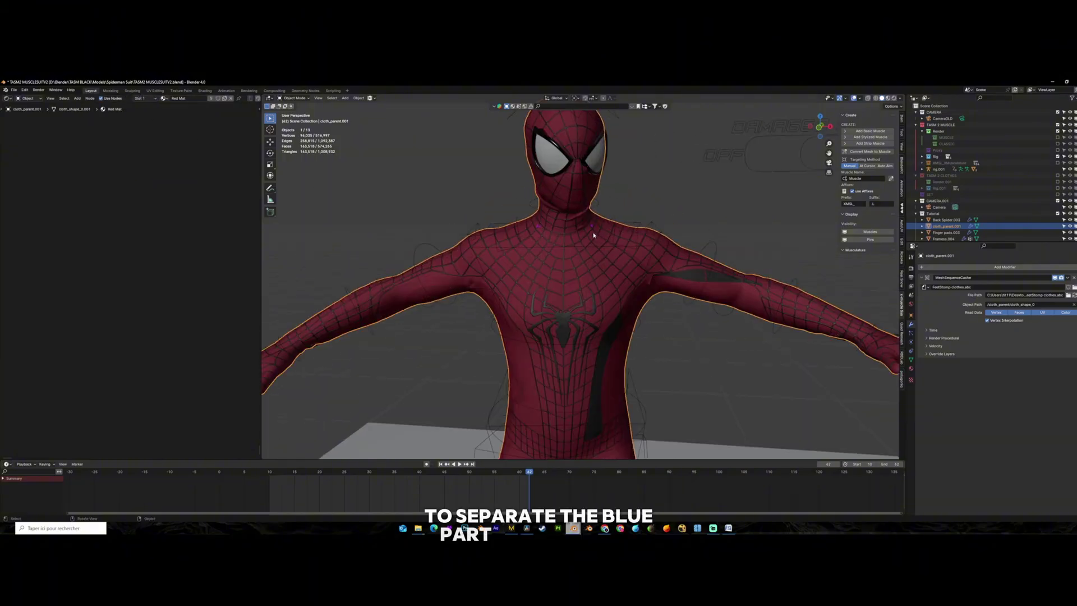
scroll(654, 309, "down", 4)
key("shift+Left")
In Edit Mode, select the connected blue side panels and assign them to a new second material slot.
key("Tab")
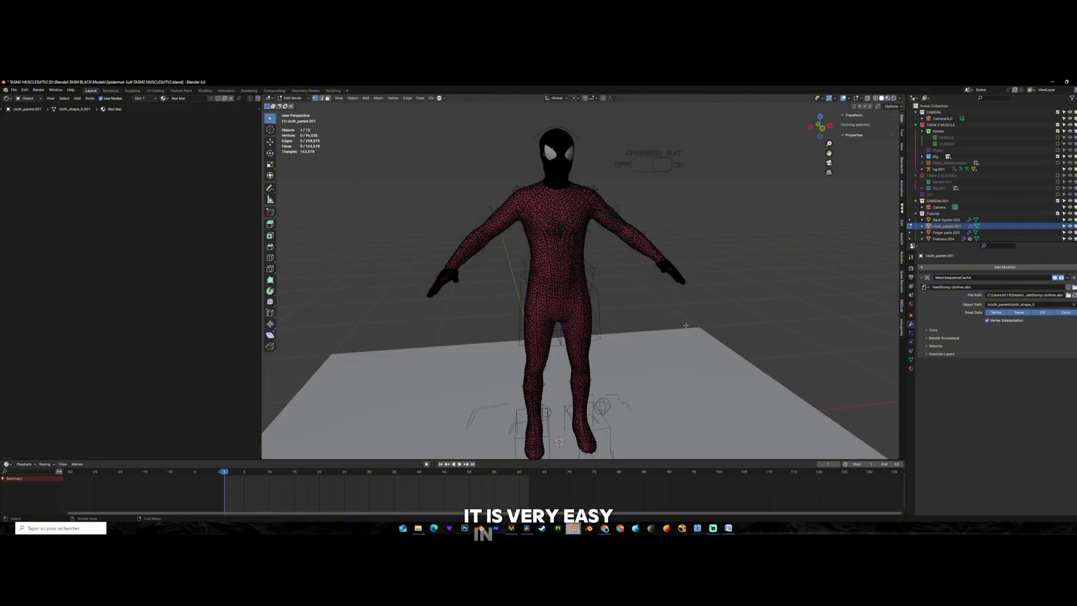
mouse_move(897, 362)
middle_mouse_down()
mouse_move(566, 272)
mouse_move(666, 276)
mouse_move(600, 258)
mouse_move(538, 263)
mouse_move(697, 254)
mouse_move(662, 281)
mouse_move(645, 314)
mouse_move(584, 336)
mouse_move(635, 357)
mouse_move(898, 357)
middle_mouse_up()
key("l")
key("l")
key("l")
key("l")
key("l")
key("l")
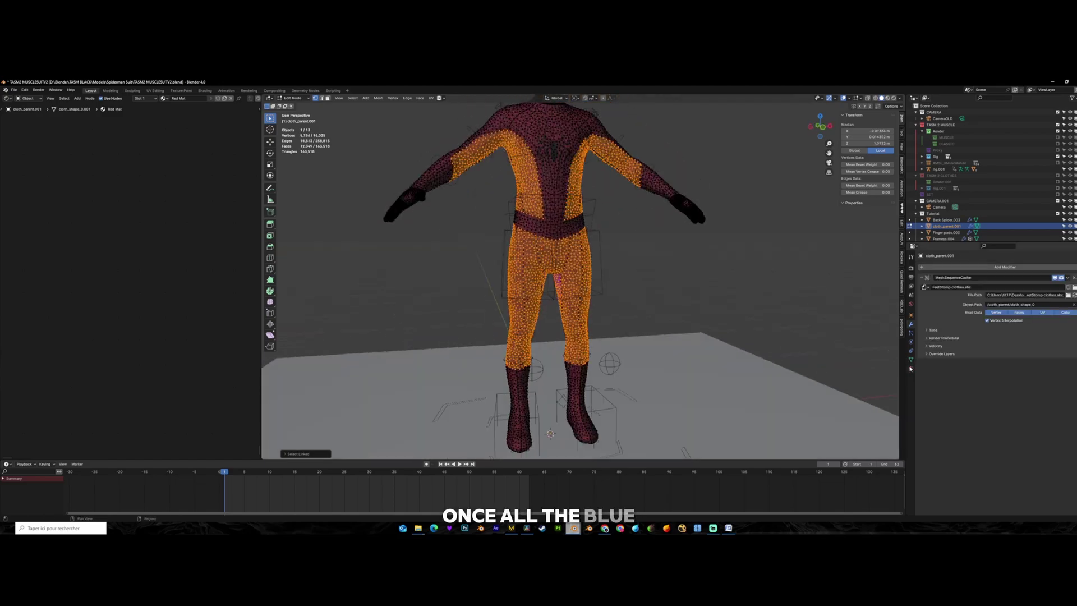
left_click(910, 369)
left_click(1072, 269)
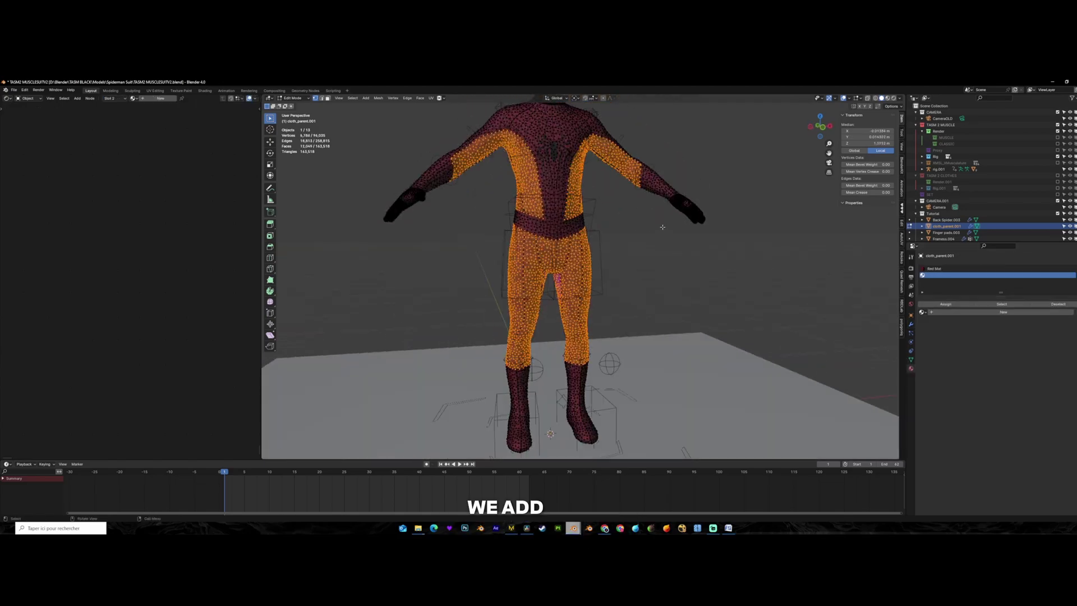
scroll(657, 287, "down", 2)
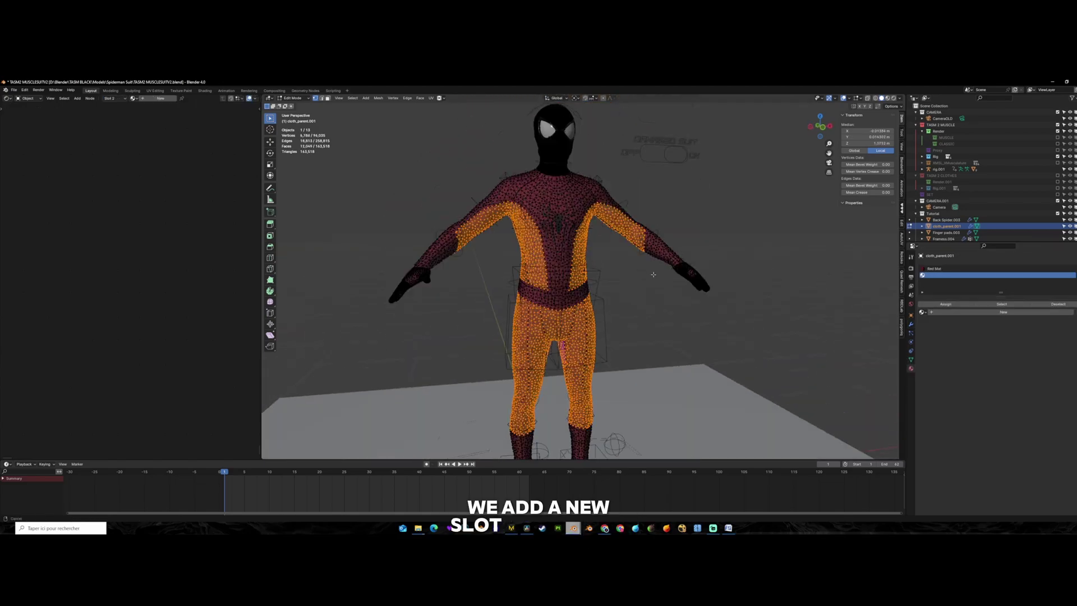
left_click(949, 306)
Return to Object Mode and search the existing materials list for 'b'.
key("Tab")
left_click(923, 304)
type("b")
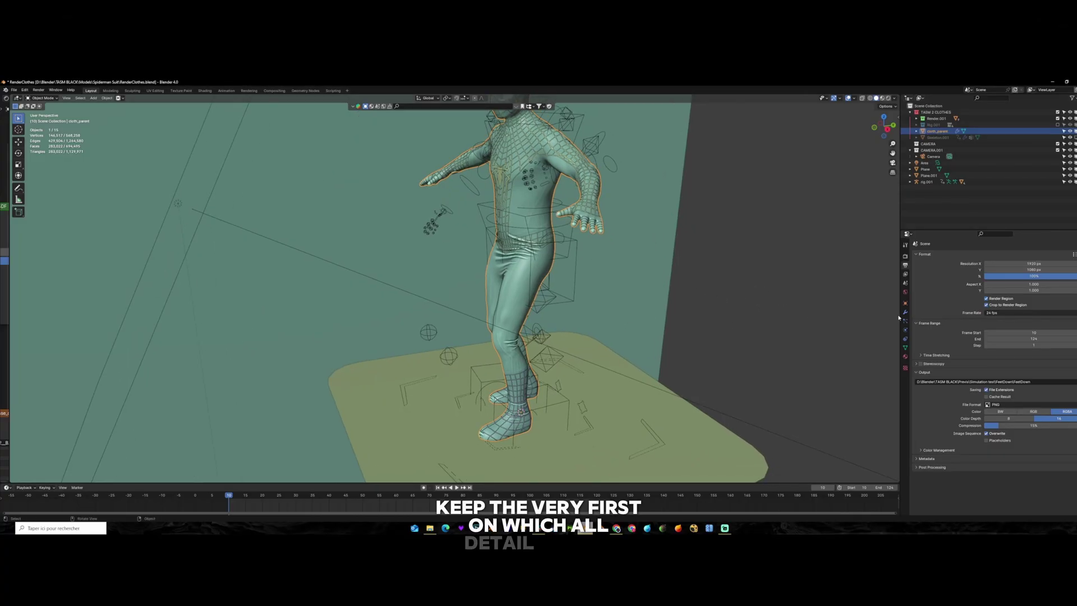
Replace the suit's Mesh Sequence Cache file with PunchClothes4.abc.
left_click(905, 313)
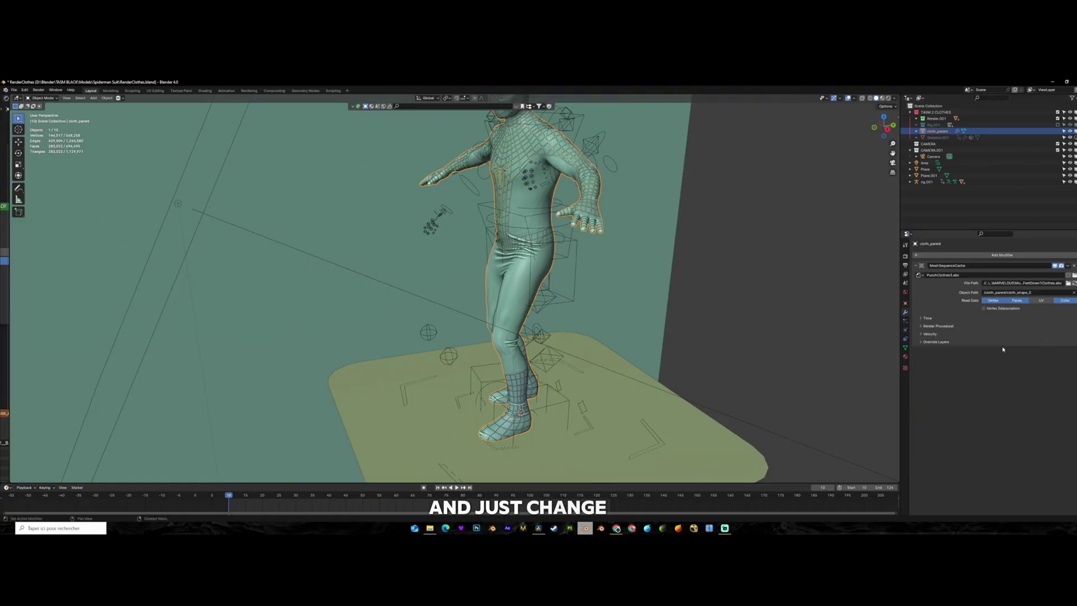
left_click(1074, 275)
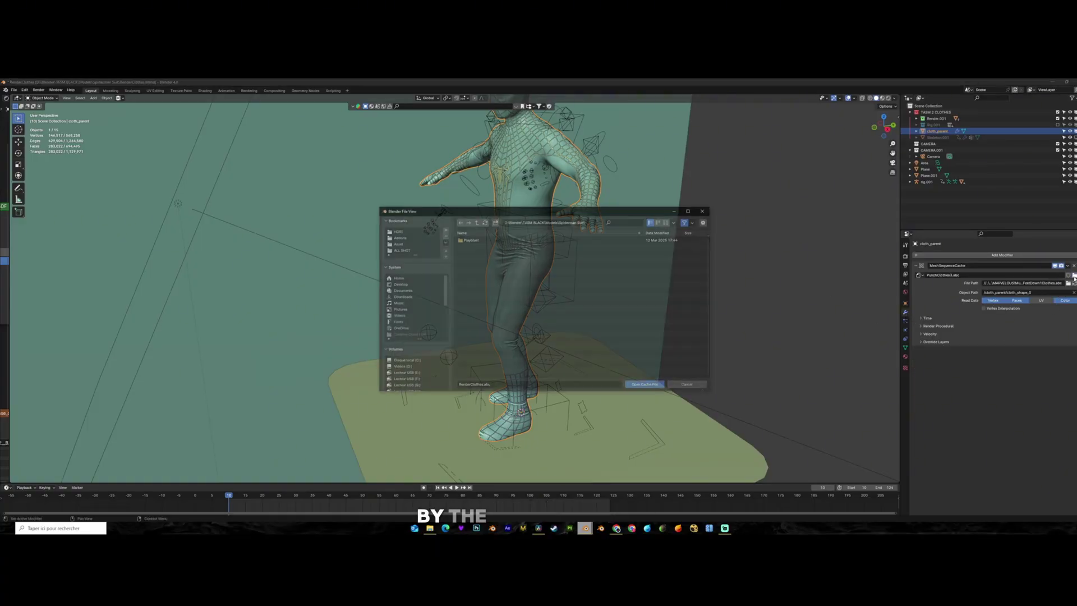
left_click(637, 389)
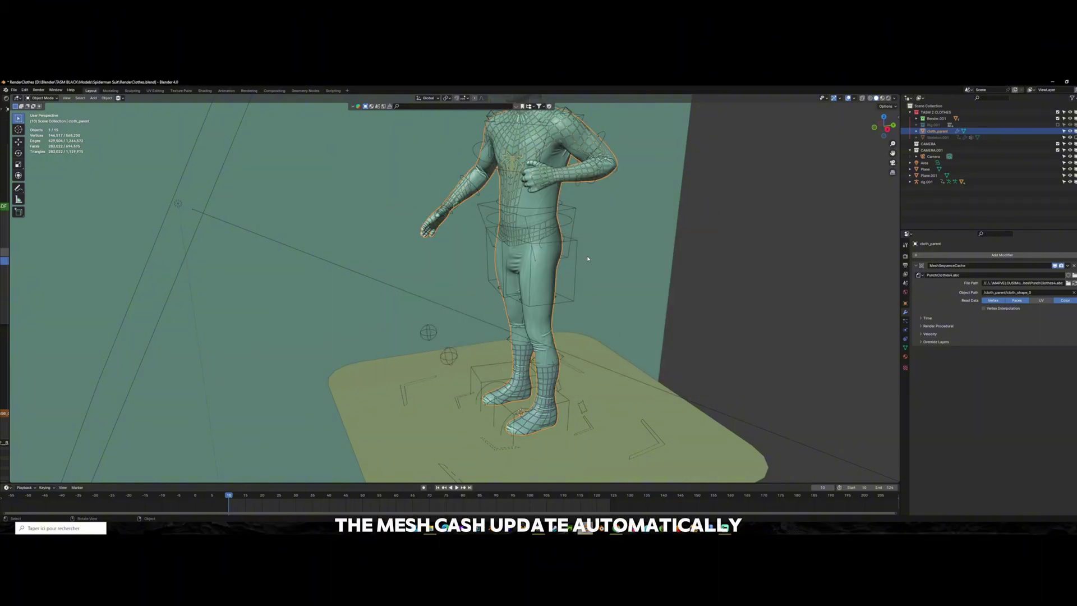
scroll(597, 255, "down", 5)
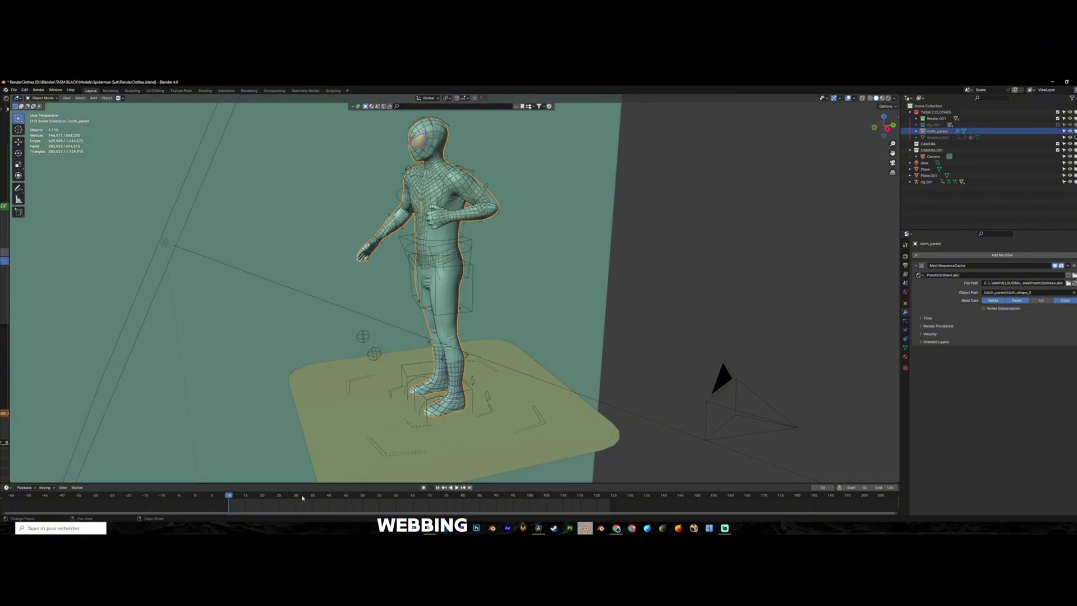